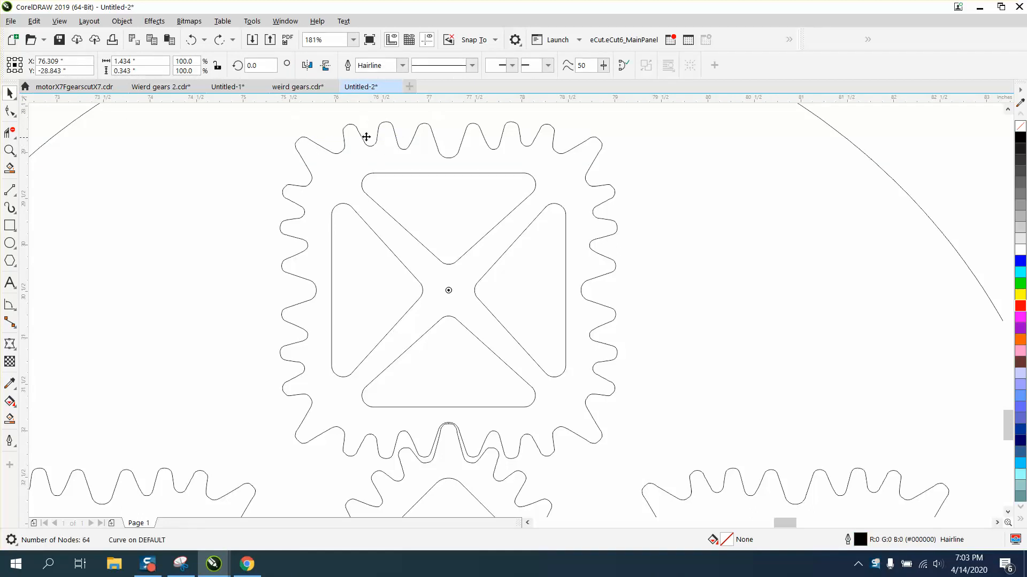
pyautogui.moveTo(367, 137); pyautogui.dragTo(358, 126)
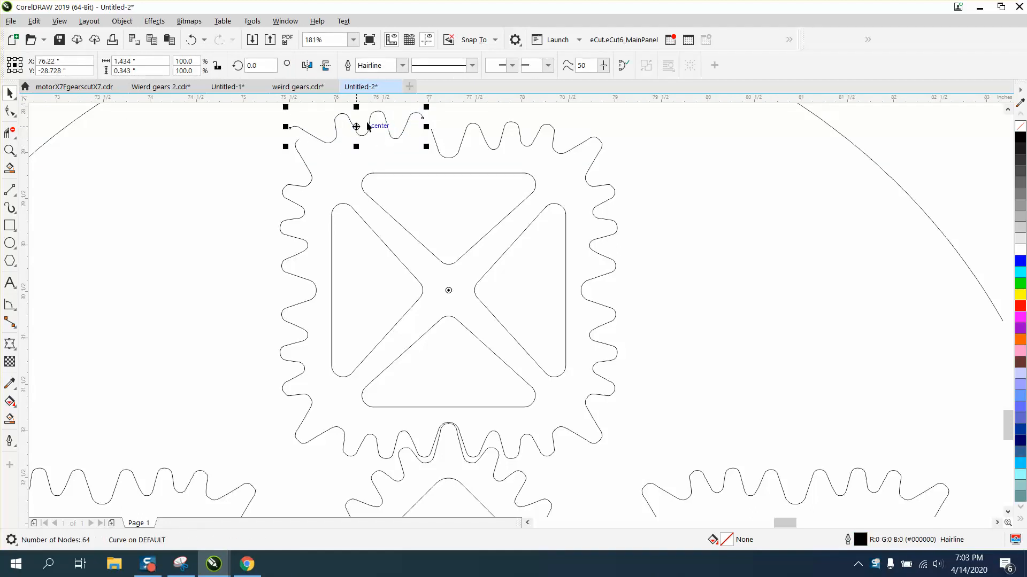
pyautogui.click(195, 38)
# Select the top square gear and move it out of the circle to empty space on the right
pyautogui.scroll(-3, 479, 184)
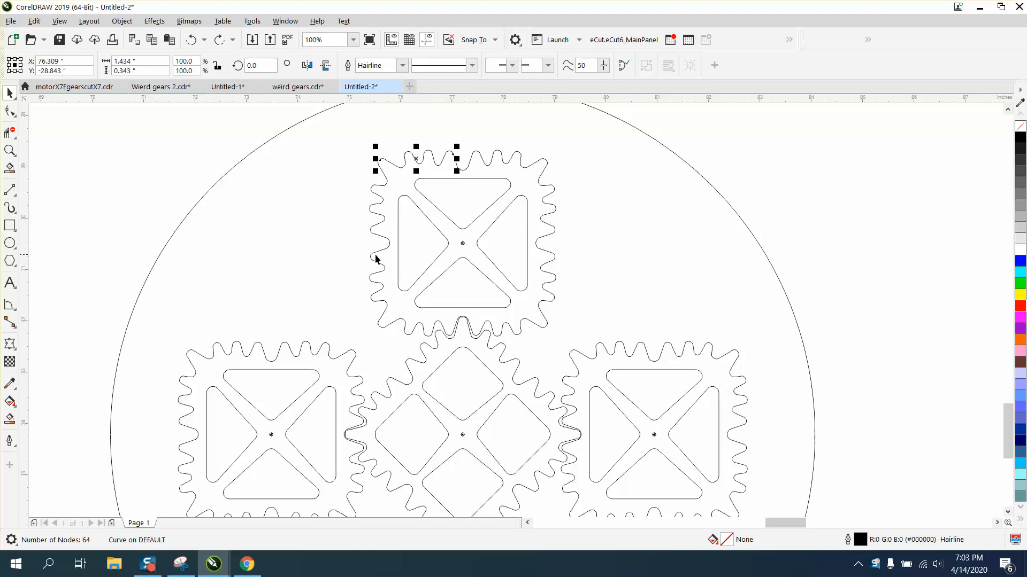
pyautogui.scroll(-2, 368, 247)
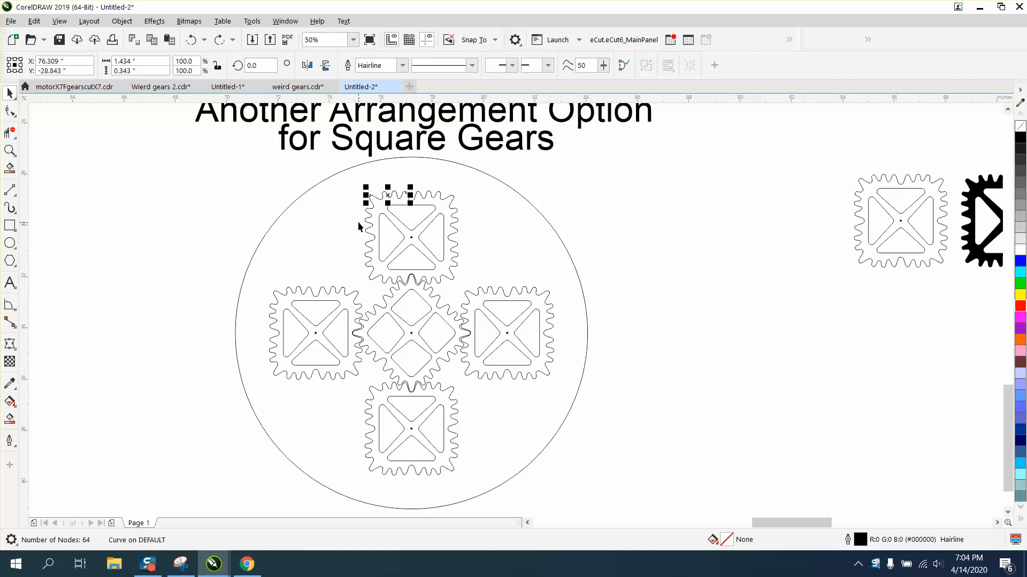
pyautogui.moveTo(312, 174); pyautogui.dragTo(481, 291)
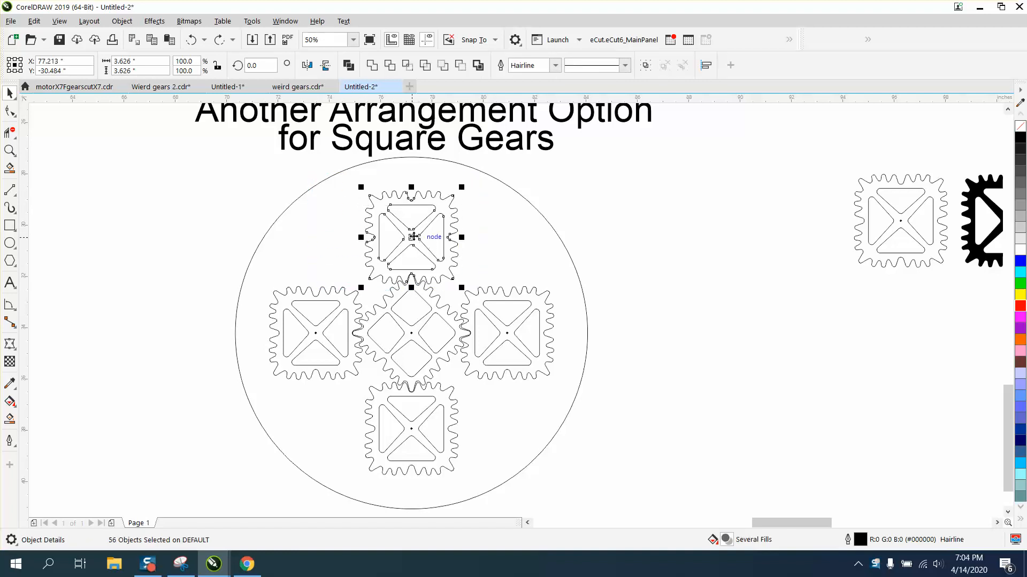
pyautogui.moveTo(419, 236); pyautogui.dragTo(714, 285)
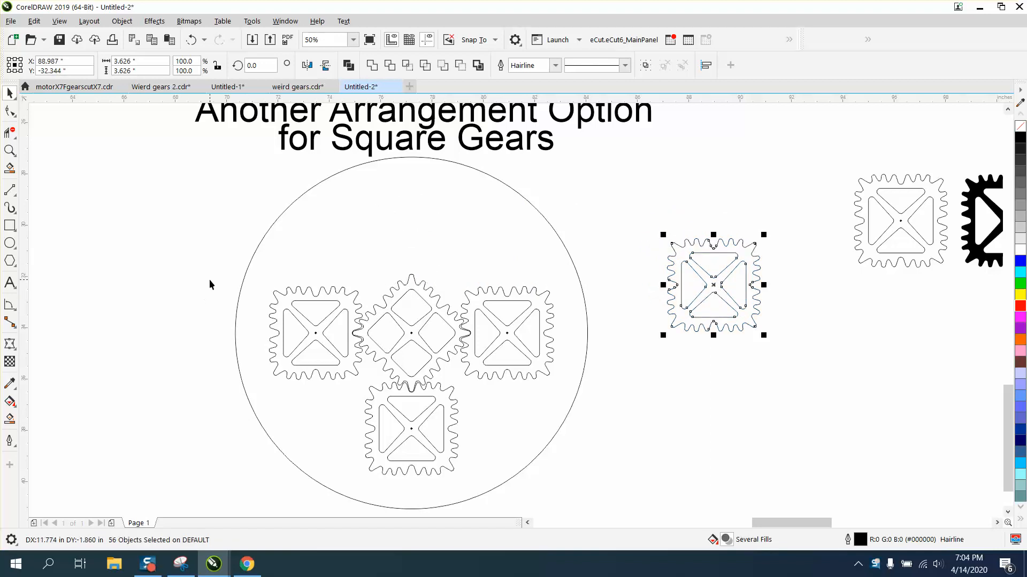
# Draw a rectangle about 5.6 by 4.0 inches around the moved gear
pyautogui.moveTo(659, 226); pyautogui.dragTo(680, 286)
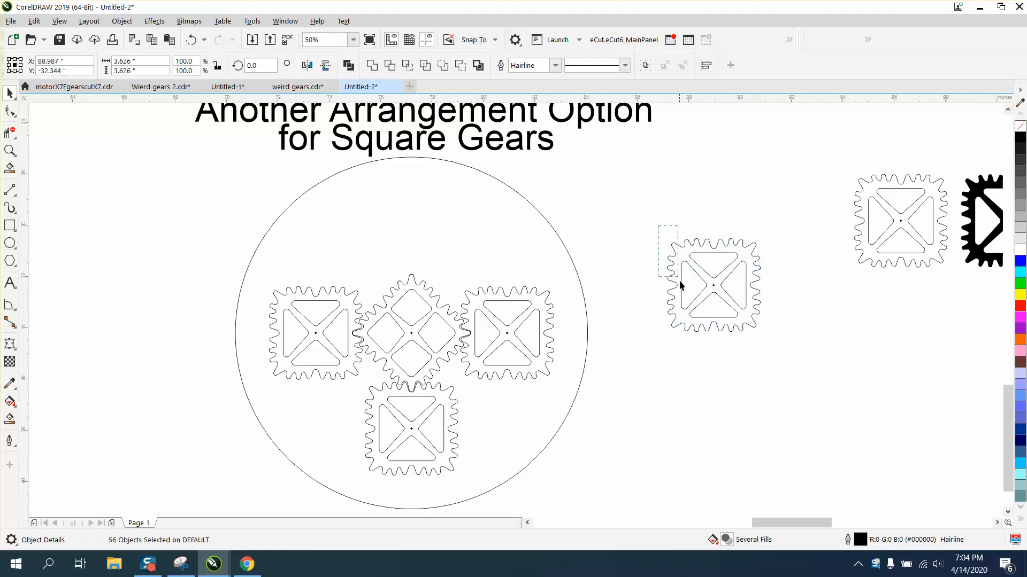
pyautogui.moveTo(764, 342); pyautogui.dragTo(766, 343)
pyautogui.click(10, 224)
pyautogui.moveTo(648, 238); pyautogui.dragTo(792, 342)
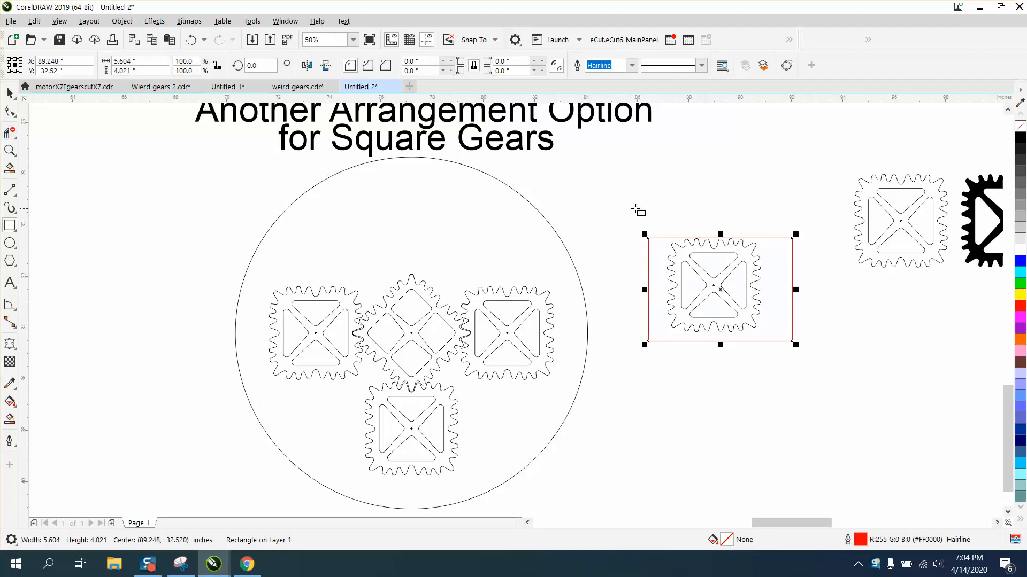
# Zoom in and try filling the area inside the rectangle and gear with the Smart Fill tool
pyautogui.click(10, 150)
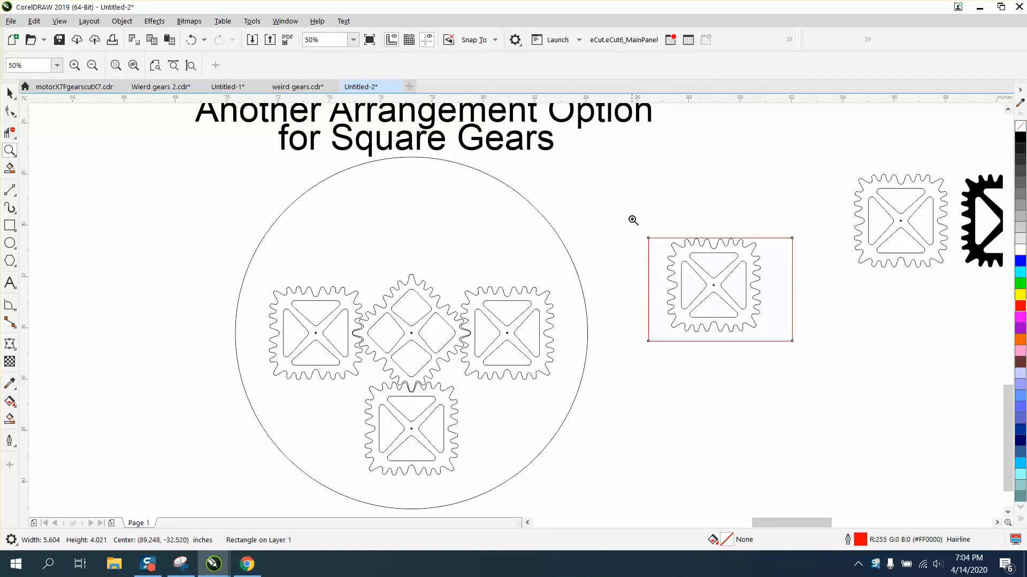
pyautogui.moveTo(632, 219); pyautogui.dragTo(841, 381)
pyautogui.click(10, 419)
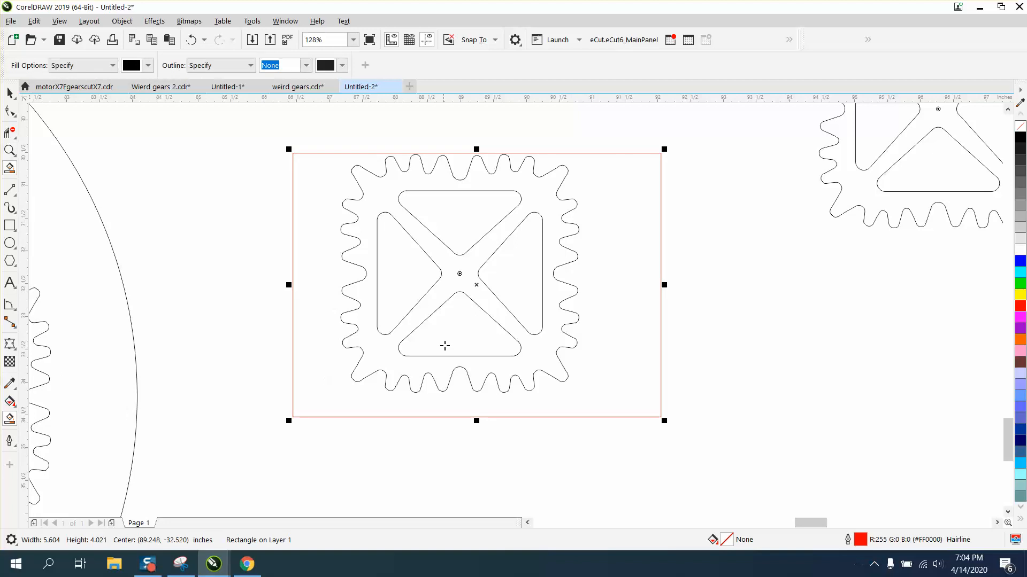
pyautogui.click(454, 290)
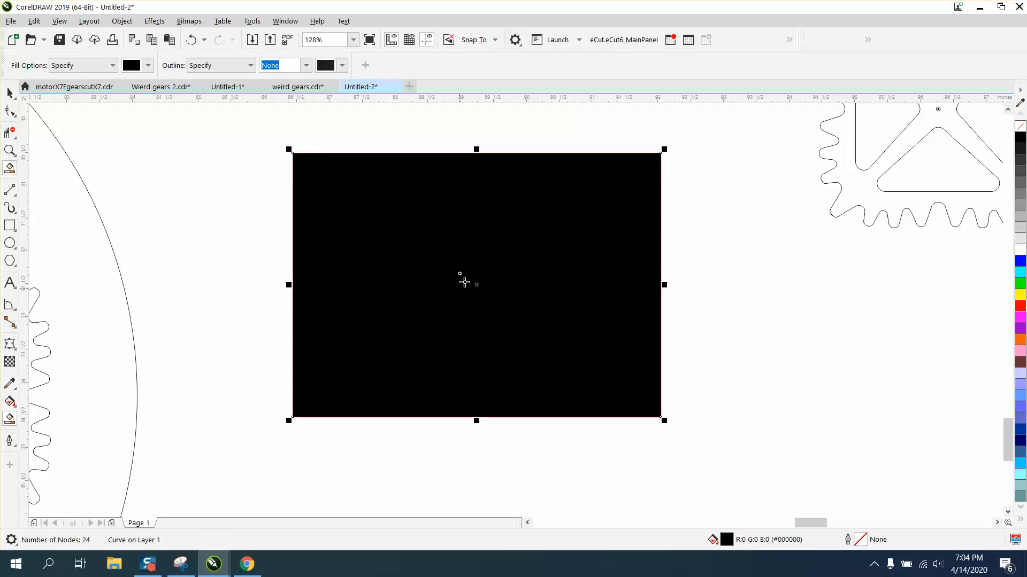
# Undo the smart fill and delete the surrounding rectangle
pyautogui.click(191, 40)
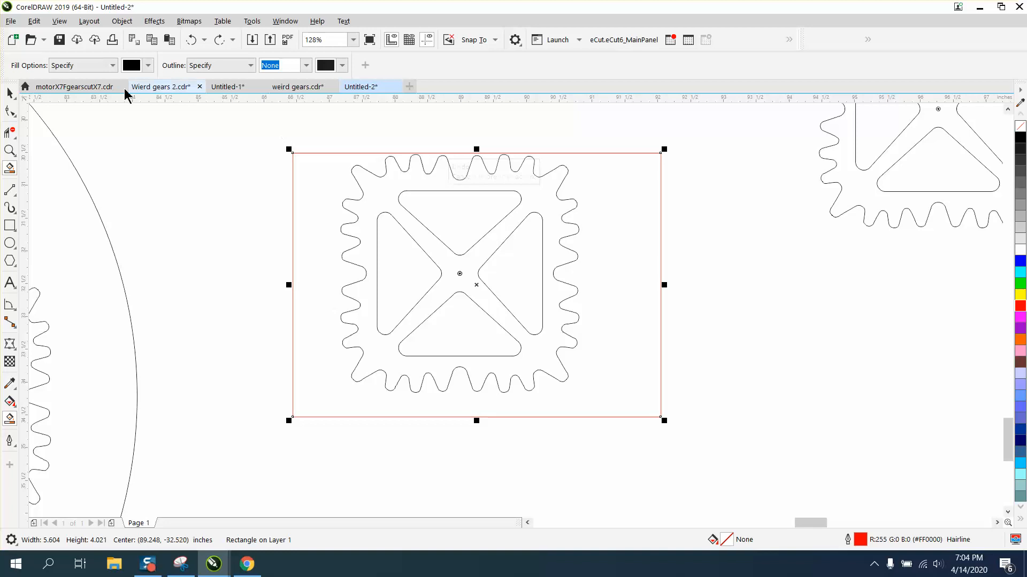
pyautogui.click(16, 91)
pyautogui.press('Delete')
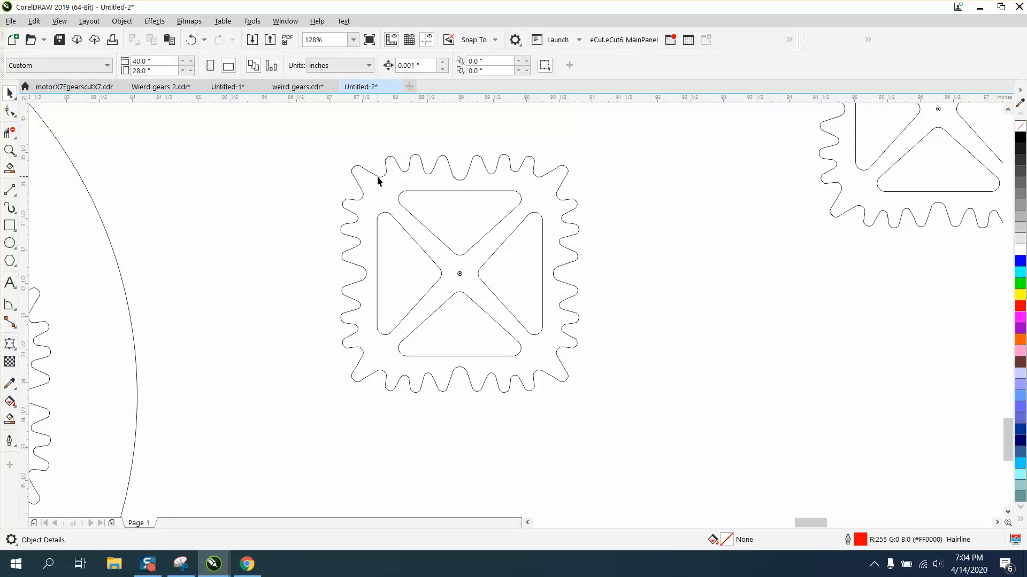
# Select all 56 pieces of the gear and group them
pyautogui.moveTo(646, 430); pyautogui.dragTo(646, 430)
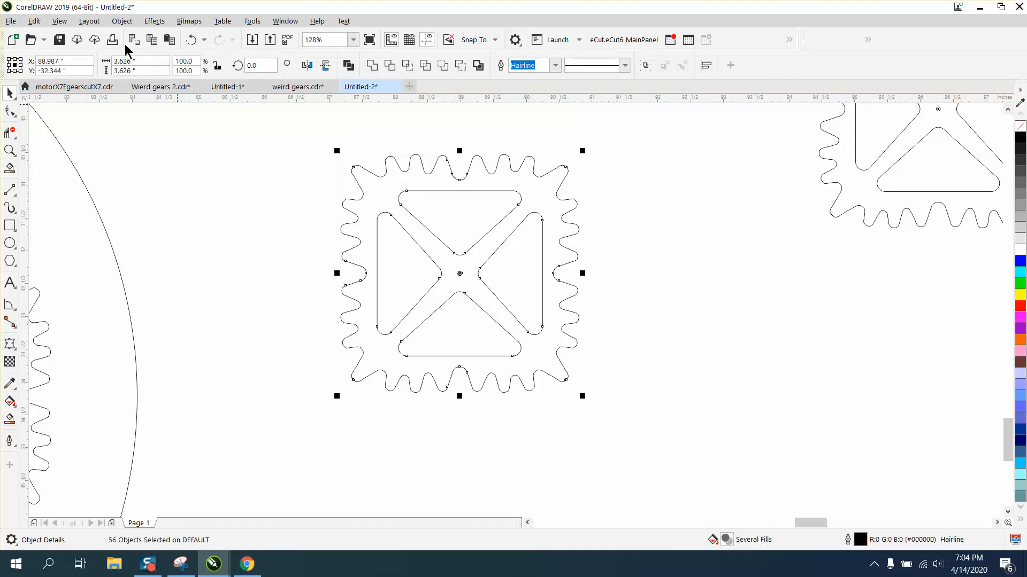
pyautogui.click(121, 21)
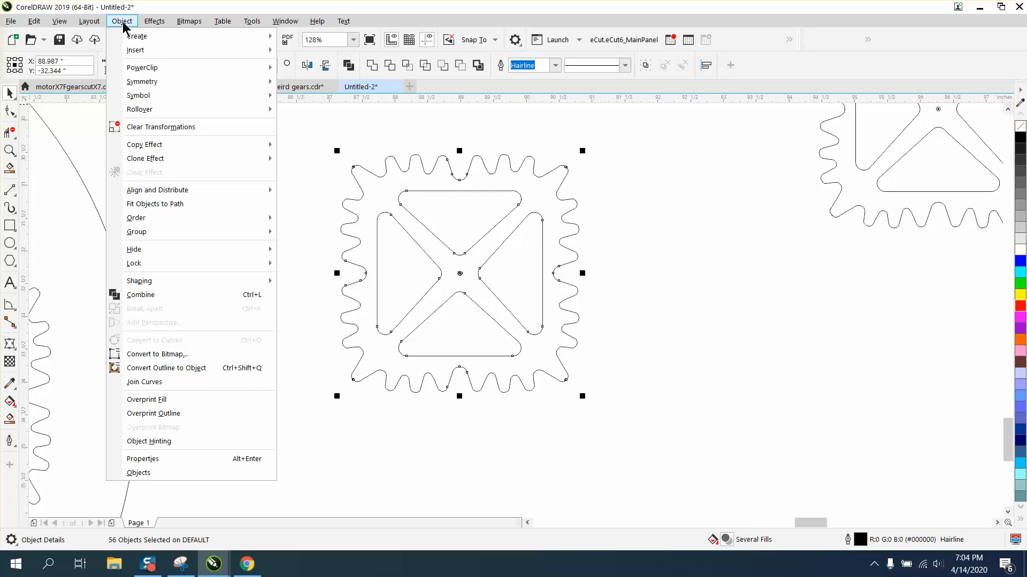
pyautogui.moveTo(145, 234)
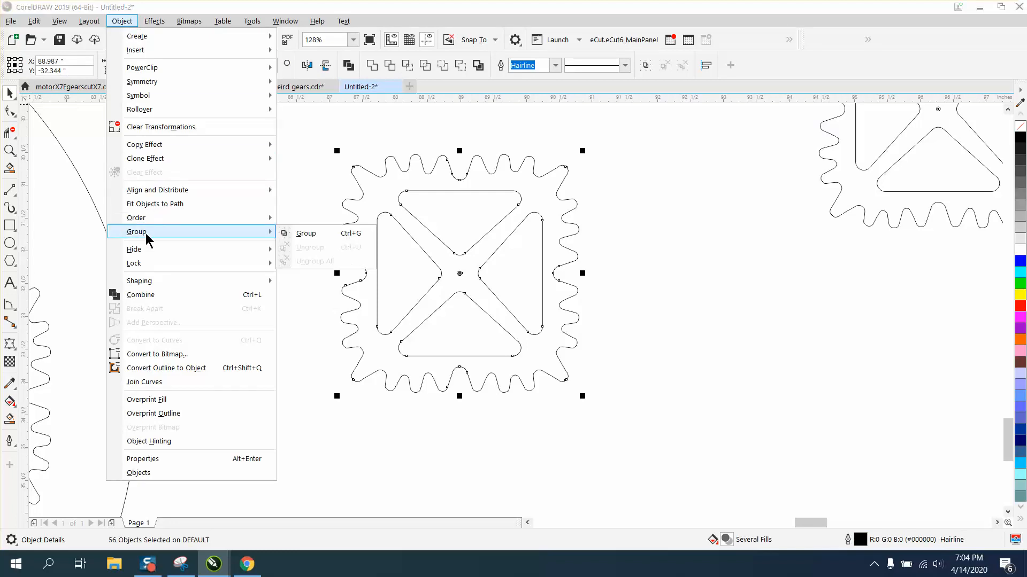
pyautogui.click(303, 233)
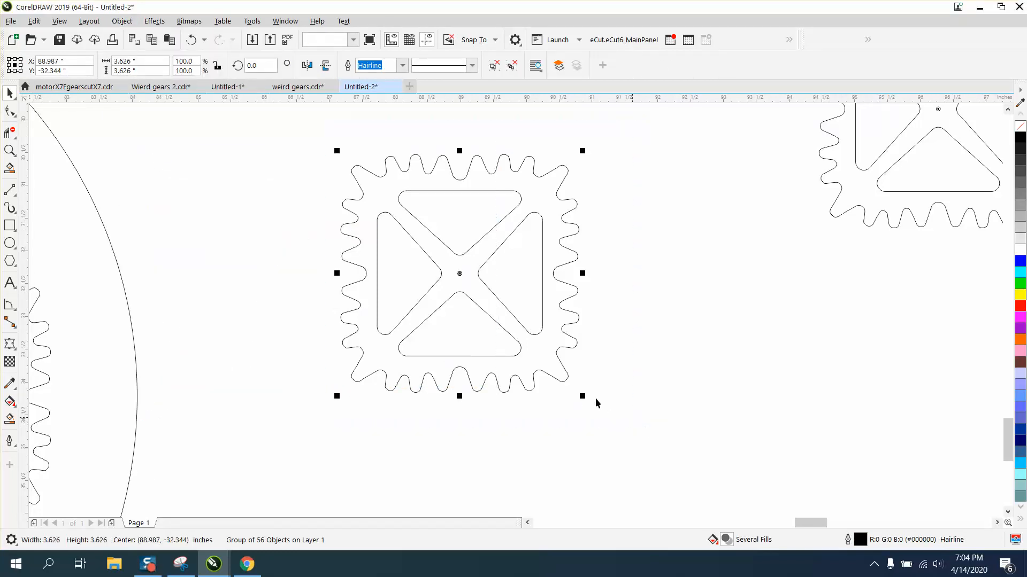
# Convert the grouped gear to curves, then ungroup it again
pyautogui.click(122, 21)
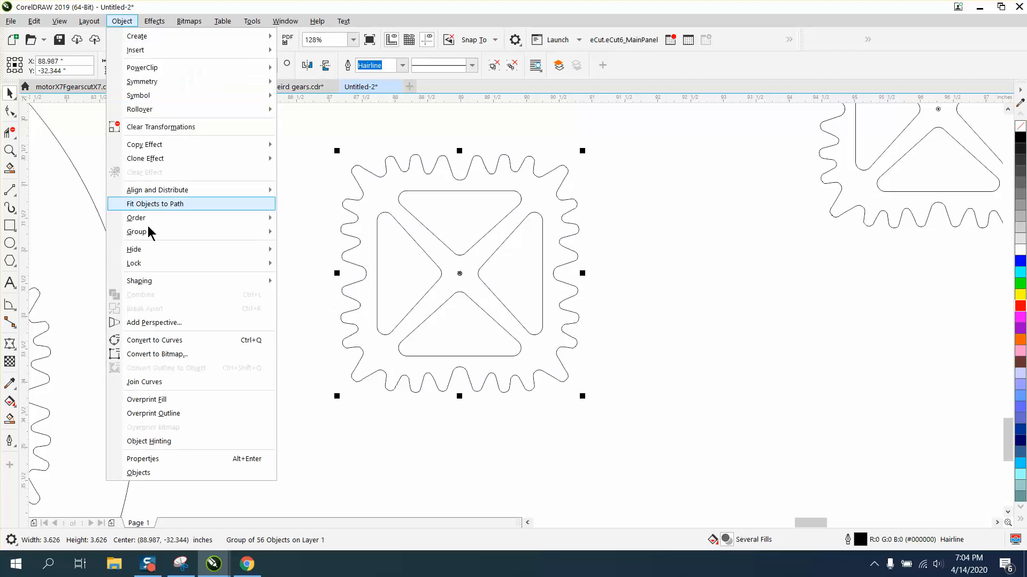
pyautogui.click(164, 340)
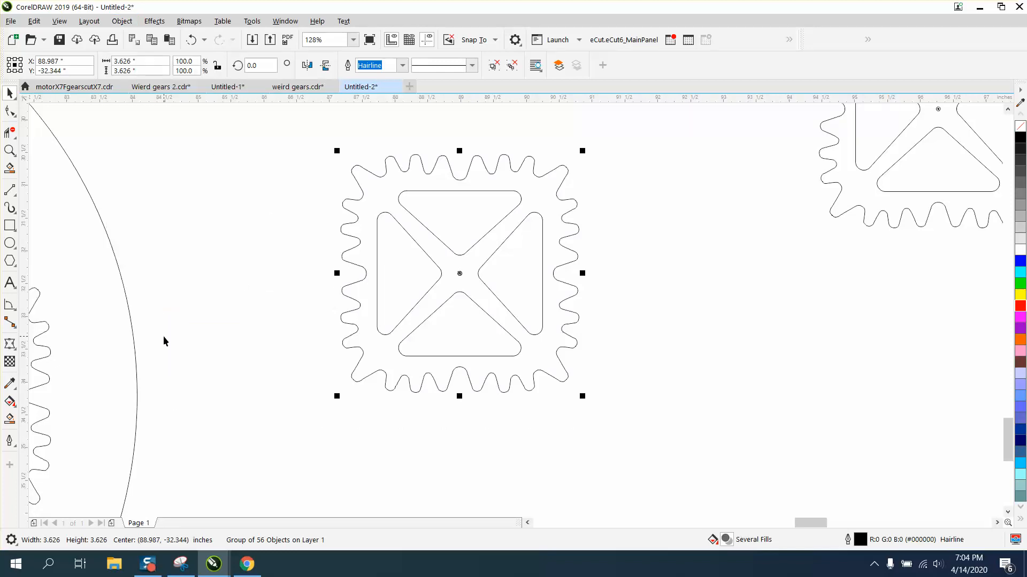
pyautogui.click(122, 21)
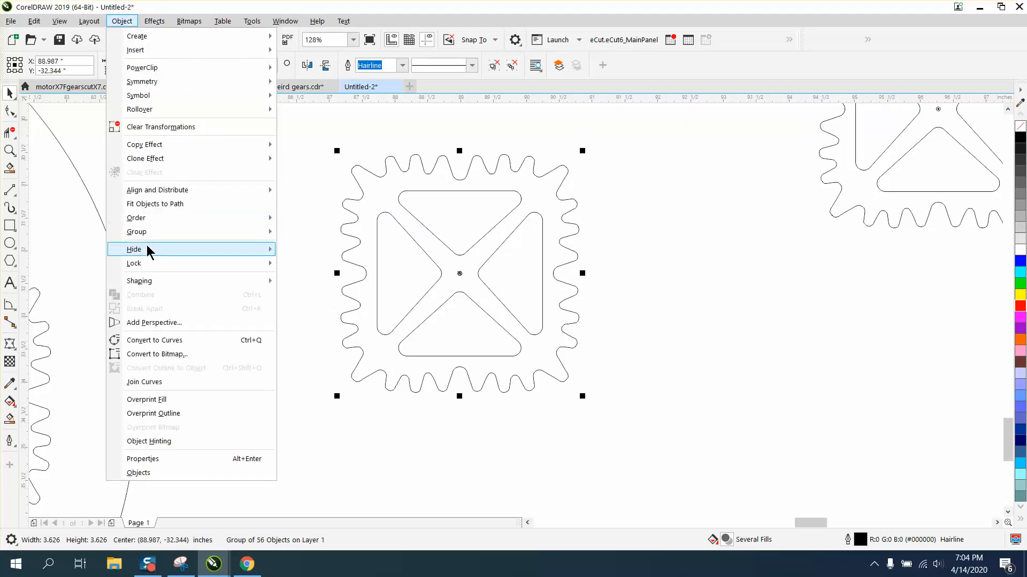
pyautogui.moveTo(154, 232)
pyautogui.click(300, 248)
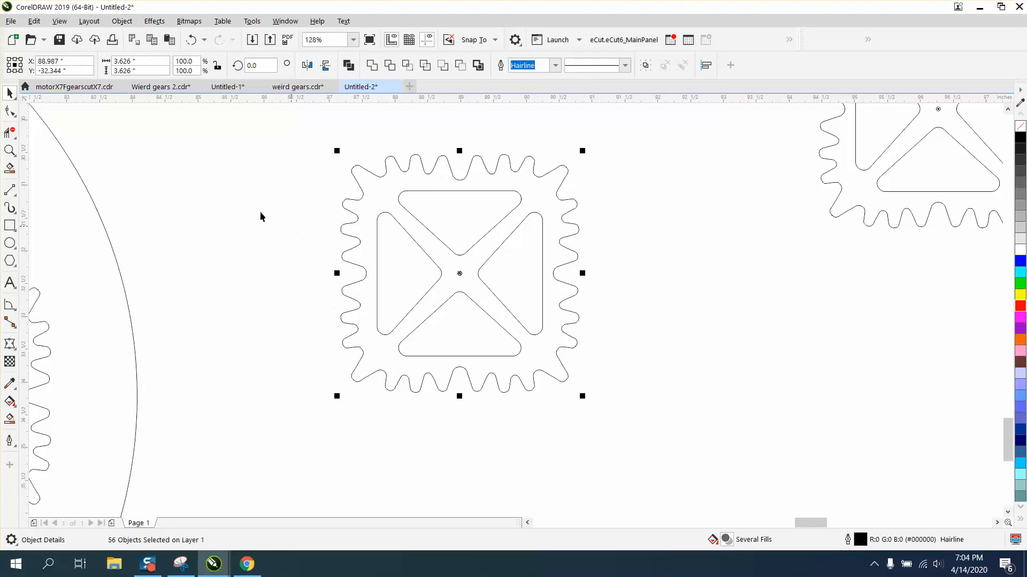
# Zoom deep into a tooth corner to inspect the gaps between the gear's curve segments
pyautogui.click(9, 110)
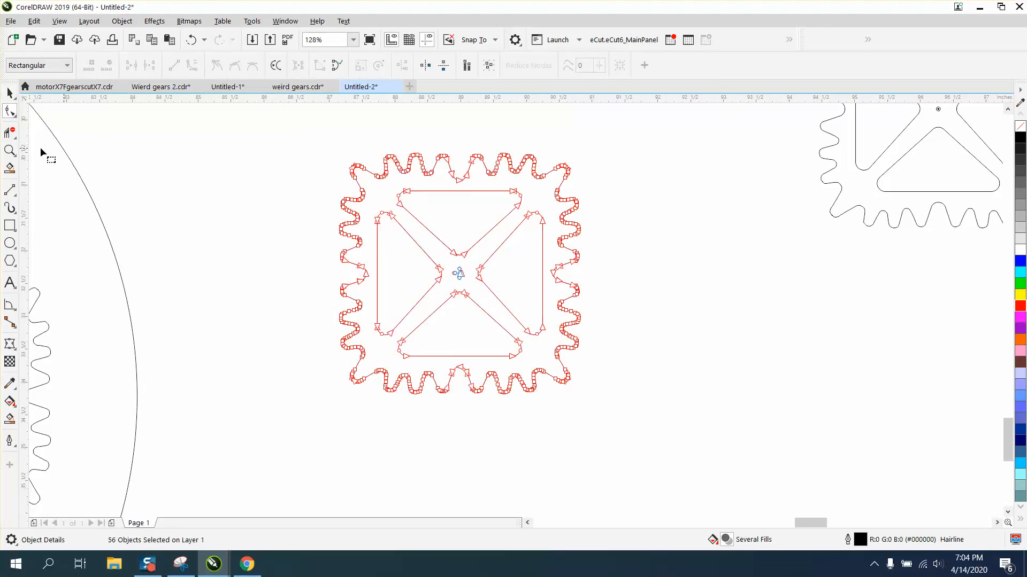
pyautogui.click(10, 150)
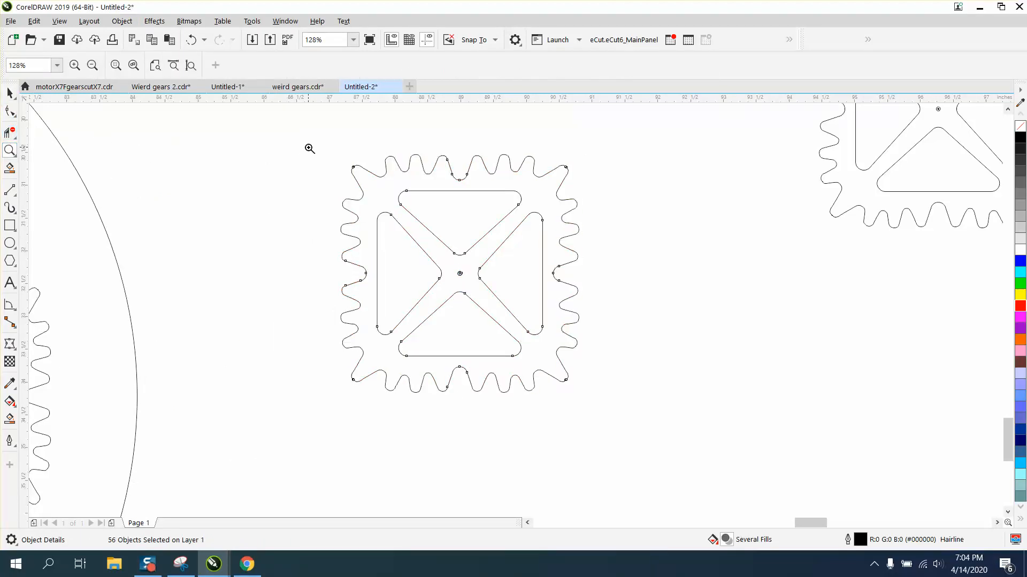
pyautogui.moveTo(310, 149); pyautogui.dragTo(603, 270)
pyautogui.moveTo(154, 155); pyautogui.dragTo(457, 267)
pyautogui.moveTo(284, 218)
pyautogui.mouseDown()
pyautogui.moveTo(423, 316)
pyautogui.moveTo(468, 367)
pyautogui.mouseUp()
pyautogui.scroll(-10, 509, 298)
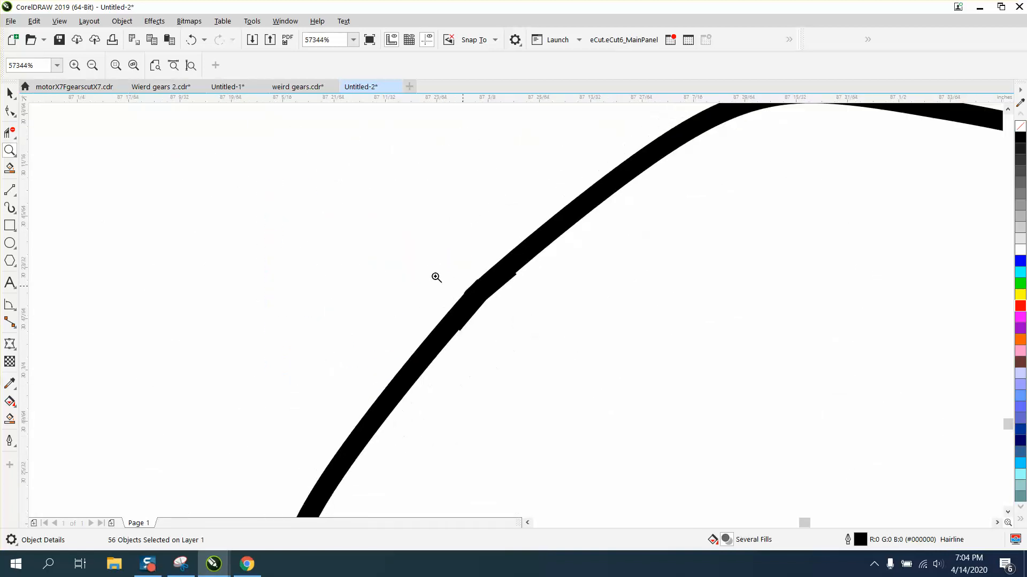
pyautogui.scroll(-1, 378, 250)
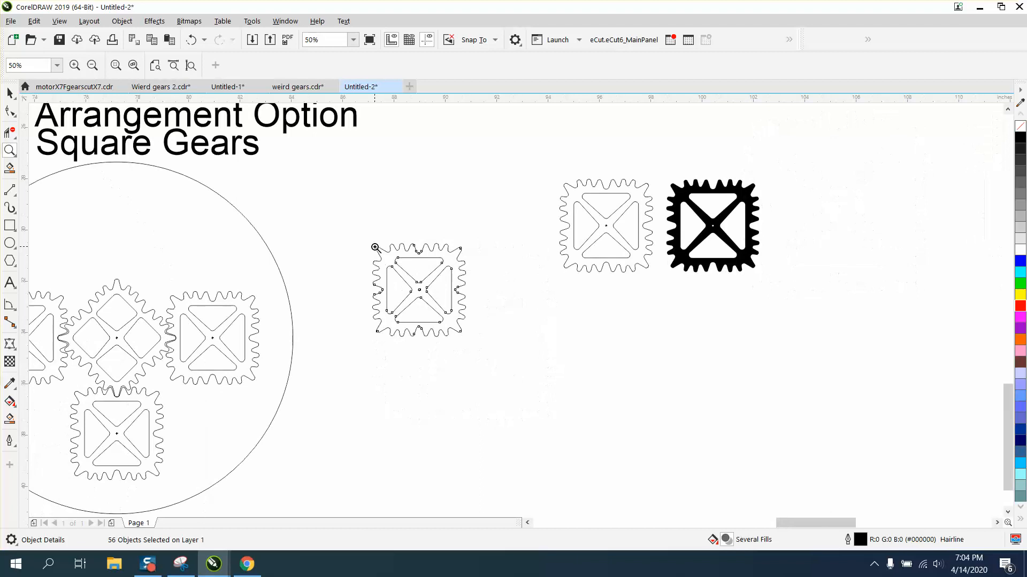
# Select the gear, zoom to it, and select all of its nodes with the Shape tool
pyautogui.press('space')
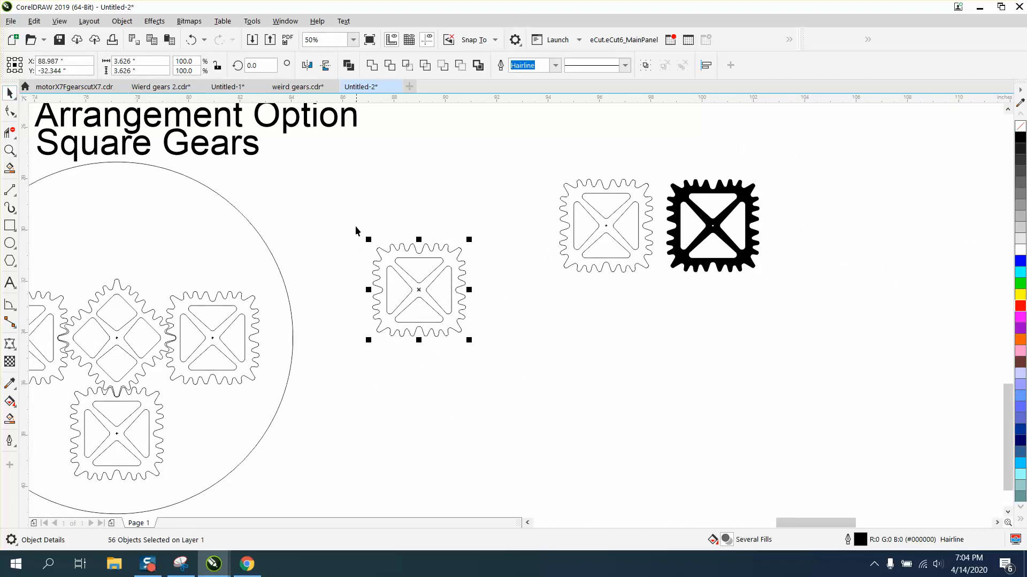
pyautogui.moveTo(348, 219); pyautogui.dragTo(485, 345)
pyautogui.press('space')
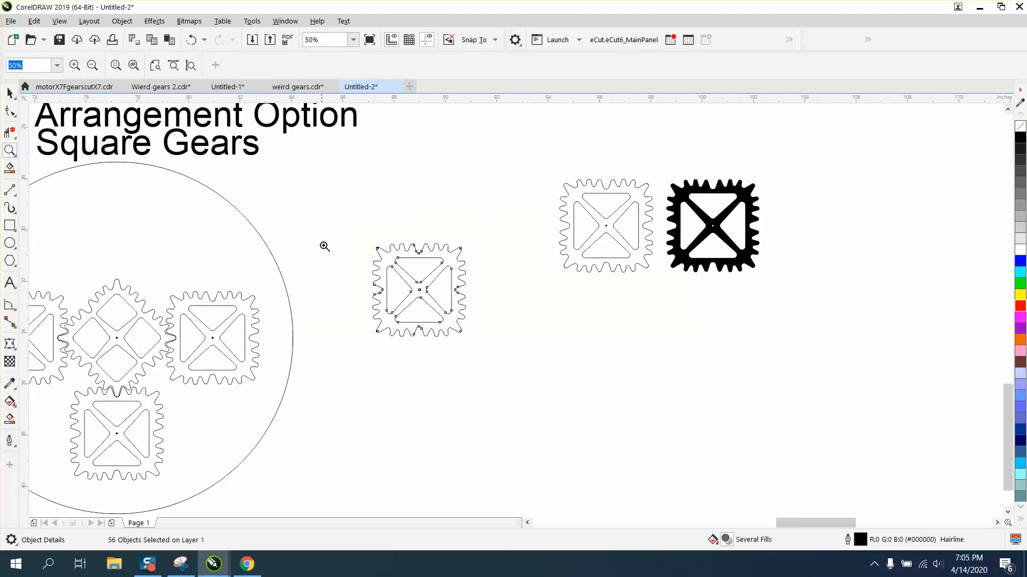
pyautogui.moveTo(343, 232); pyautogui.dragTo(535, 364)
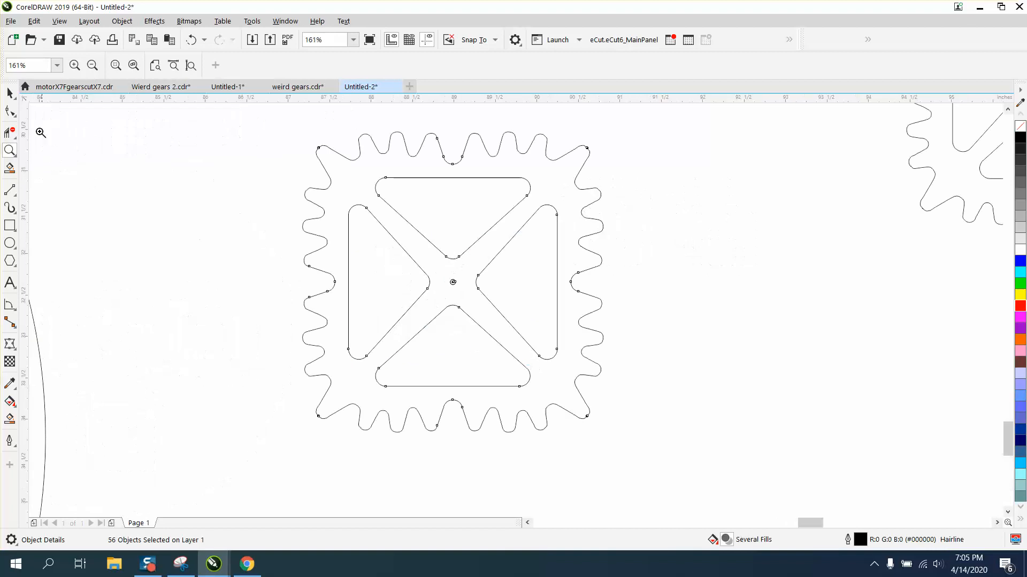
pyautogui.click(10, 93)
pyautogui.click(9, 111)
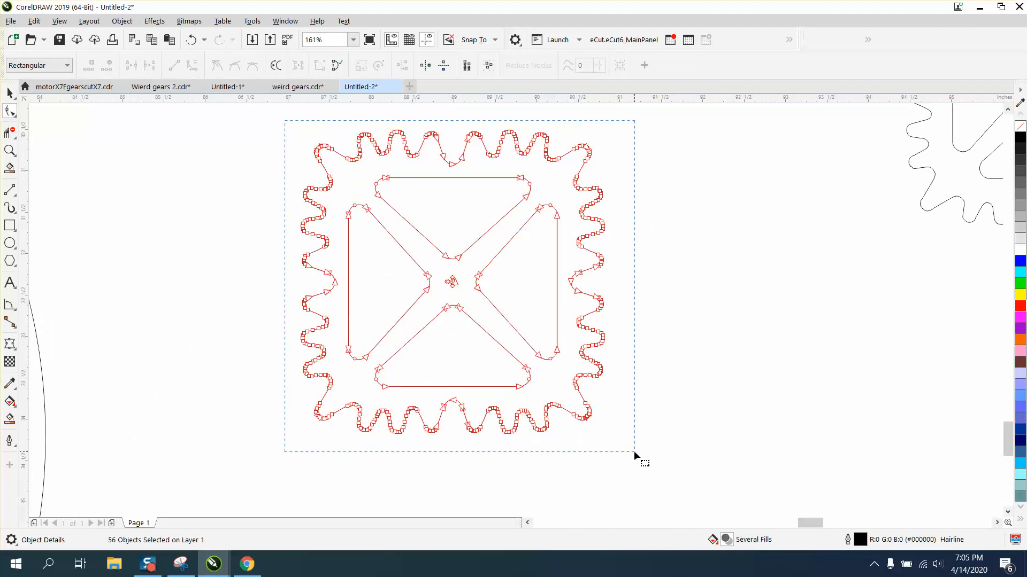
pyautogui.moveTo(633, 450); pyautogui.dragTo(633, 451)
# Open the Join Curves docker and apply Extend with a 0.02 inch gap tolerance to the selected nodes
pyautogui.click(293, 21)
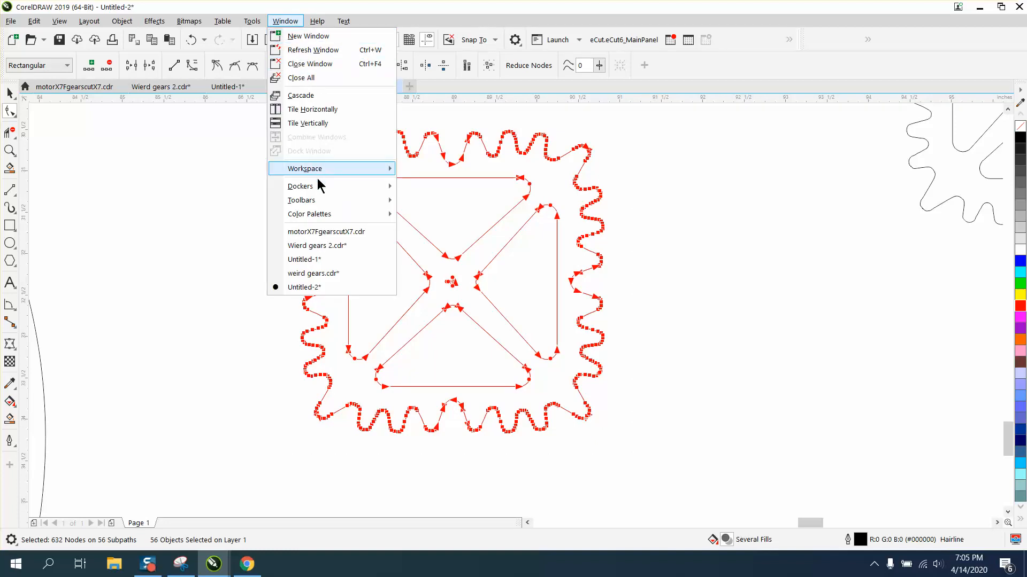
pyautogui.moveTo(319, 190)
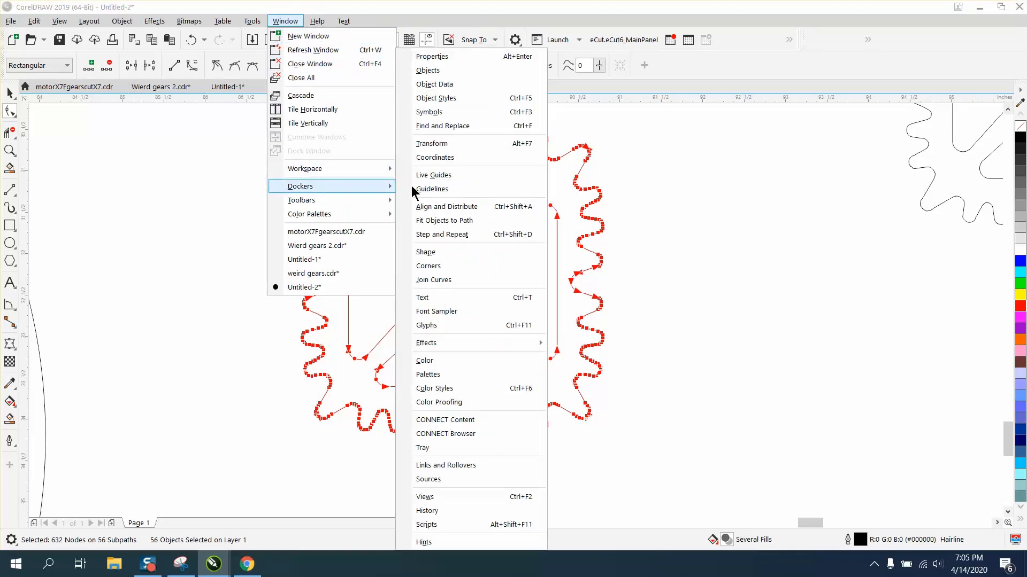
pyautogui.click(453, 281)
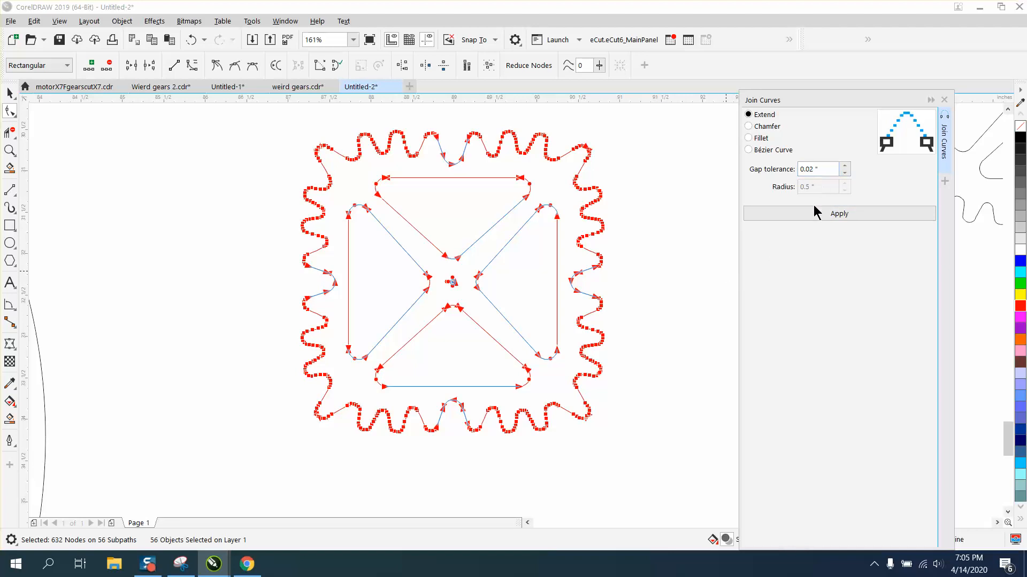
pyautogui.click(836, 217)
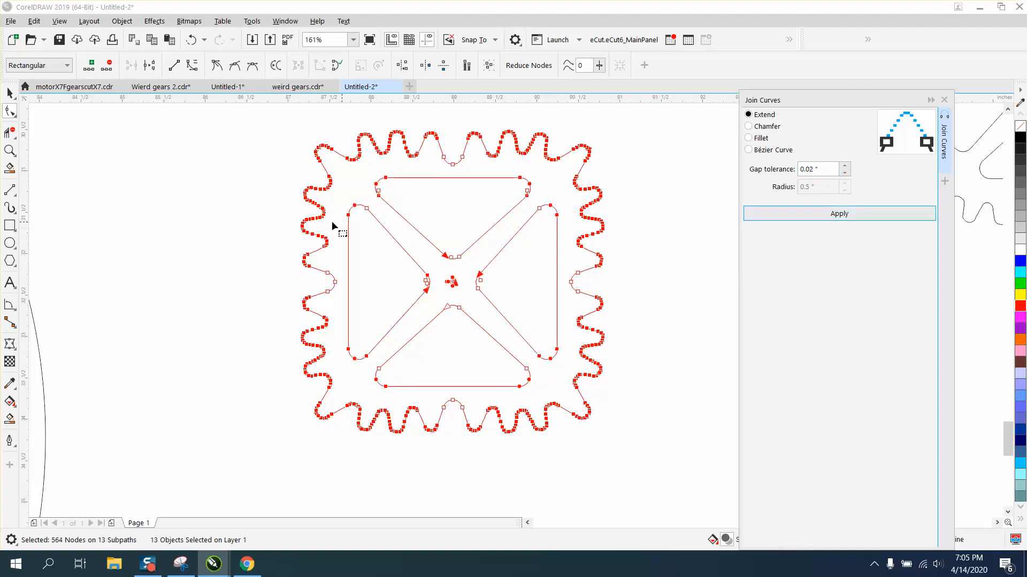
# Zoom into a gear corner again to check the joined segments
pyautogui.press('space')
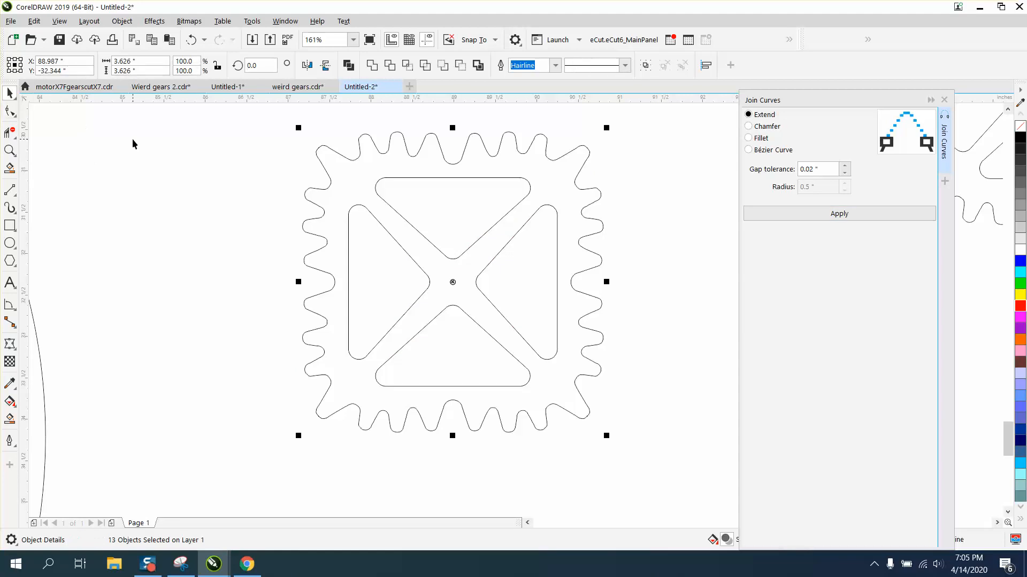
pyautogui.click(10, 151)
pyautogui.moveTo(316, 143); pyautogui.dragTo(328, 155)
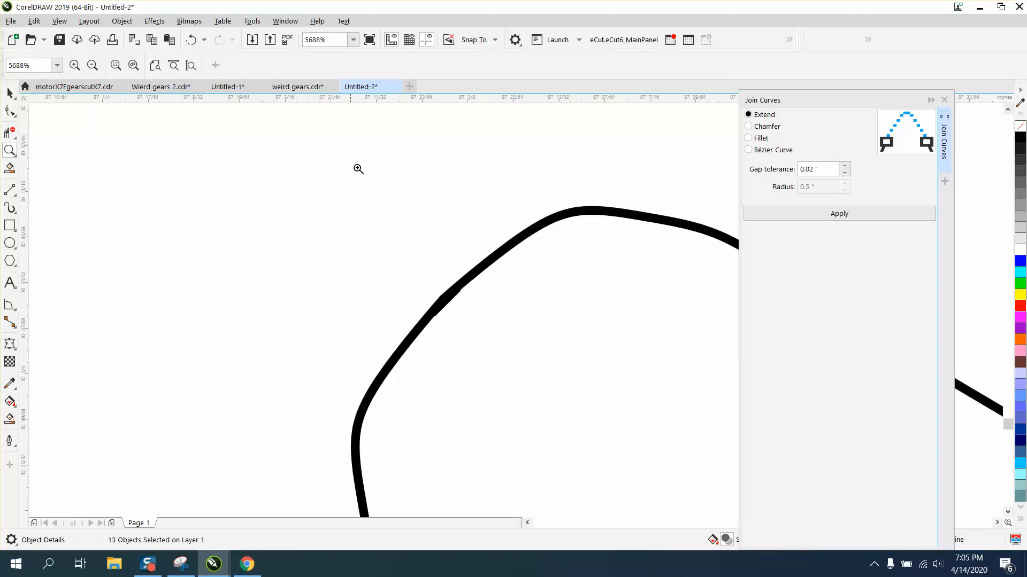
pyautogui.moveTo(415, 246); pyautogui.dragTo(519, 356)
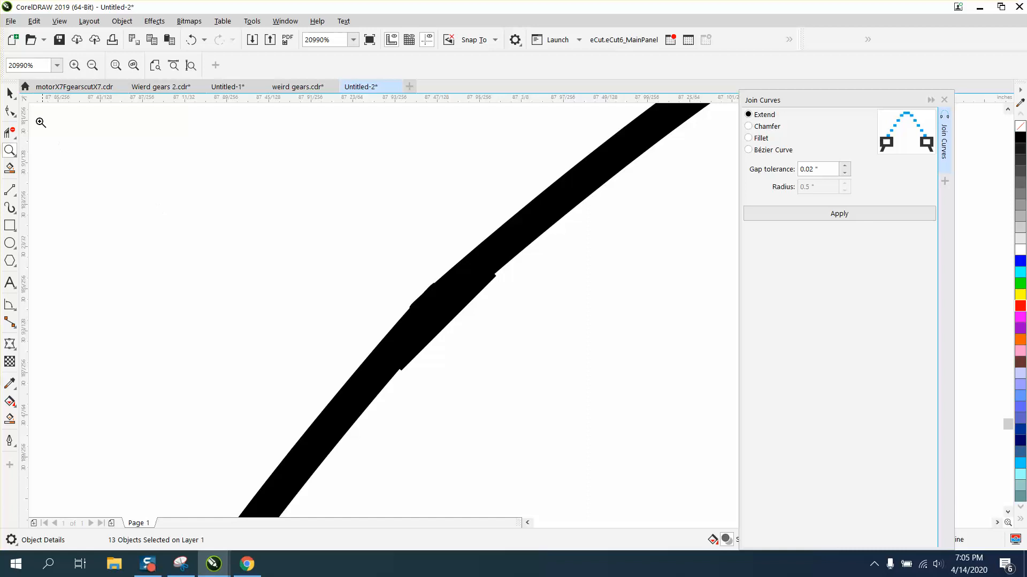
# Zoom into the kinked tooth corner and delete the first cluster of extra nodes there with the Shape tool
pyautogui.click(10, 111)
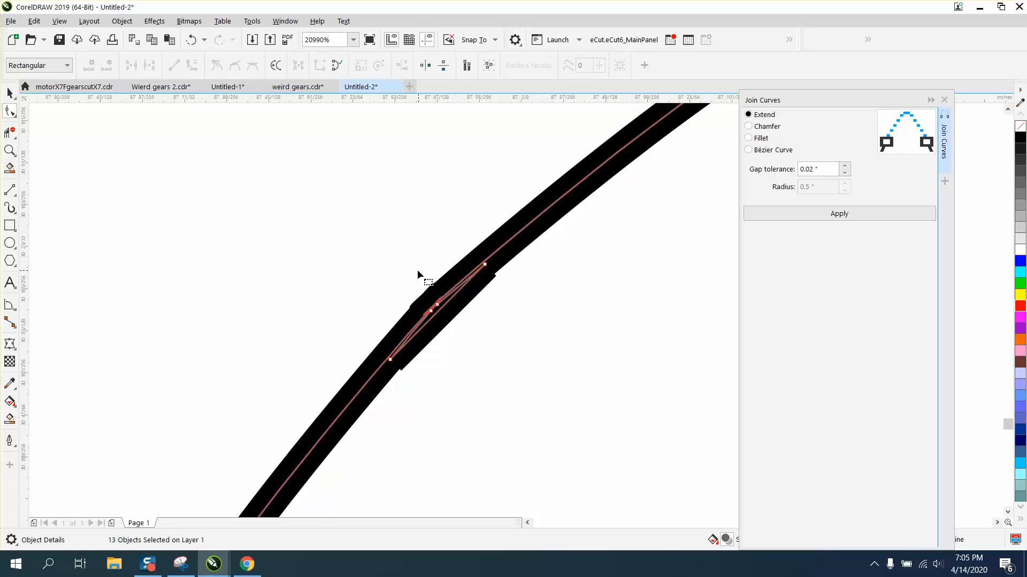
pyautogui.scroll(-4, 376, 238)
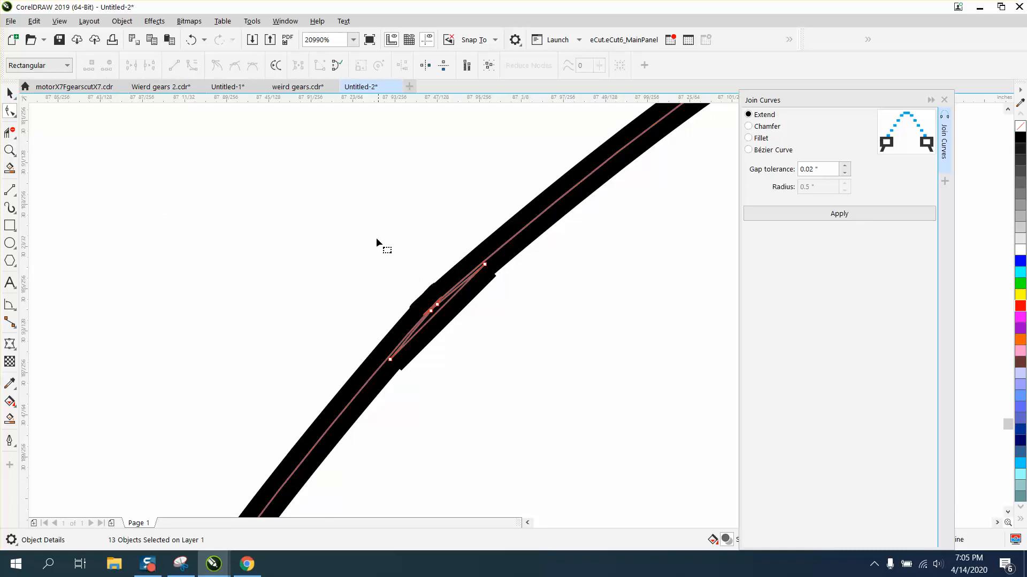
pyautogui.click(10, 150)
pyautogui.moveTo(338, 226); pyautogui.dragTo(457, 288)
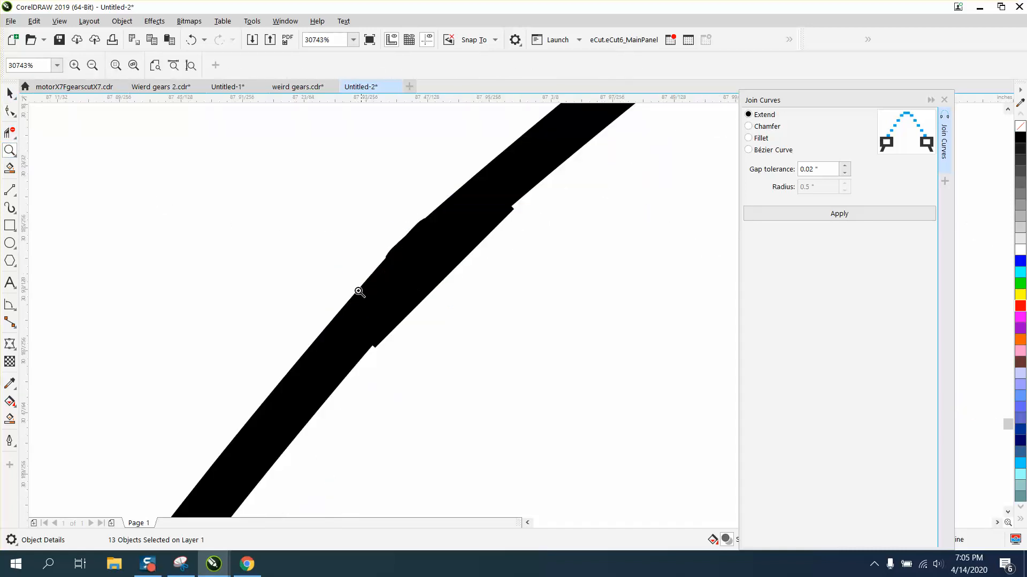
pyautogui.press('F10')
pyautogui.scroll(2, 385, 229)
pyautogui.moveTo(395, 239); pyautogui.dragTo(529, 331)
pyautogui.press('Delete')
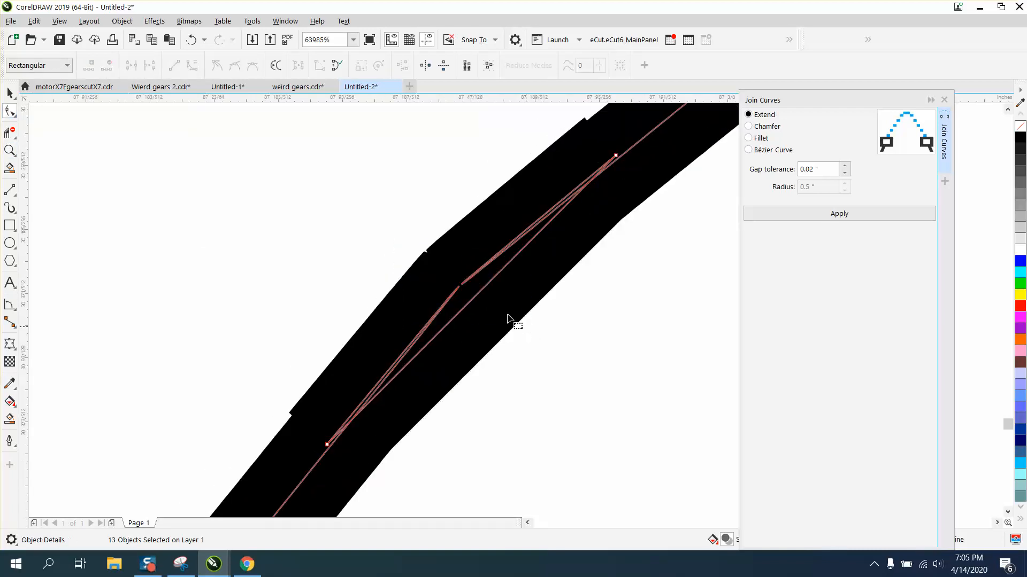
# Delete the remaining stray nodes at the same tooth corner
pyautogui.scroll(-2, 418, 239)
pyautogui.moveTo(486, 182); pyautogui.dragTo(547, 227)
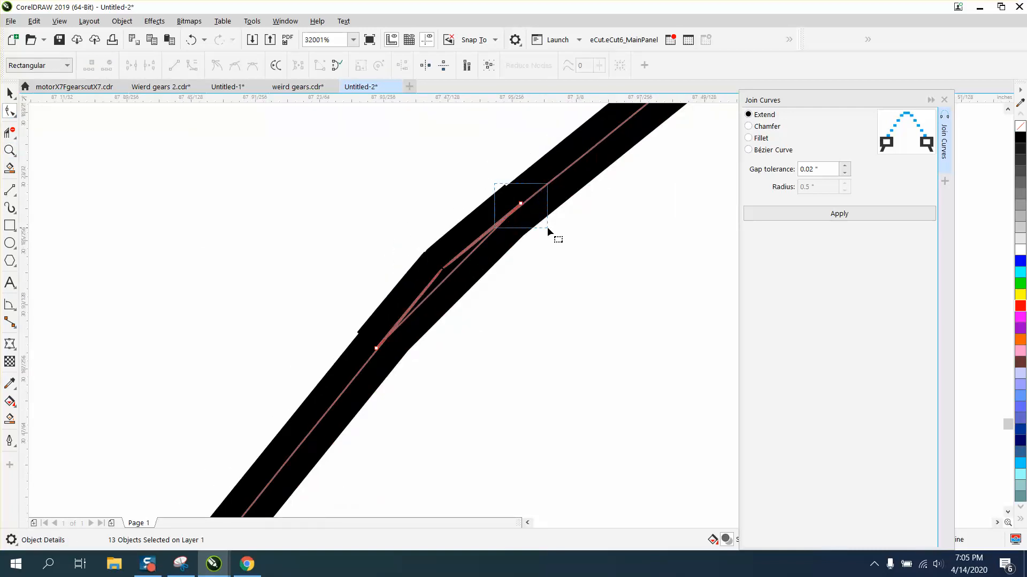
pyautogui.press('Delete')
pyautogui.moveTo(344, 311); pyautogui.dragTo(432, 384)
pyautogui.press('Delete')
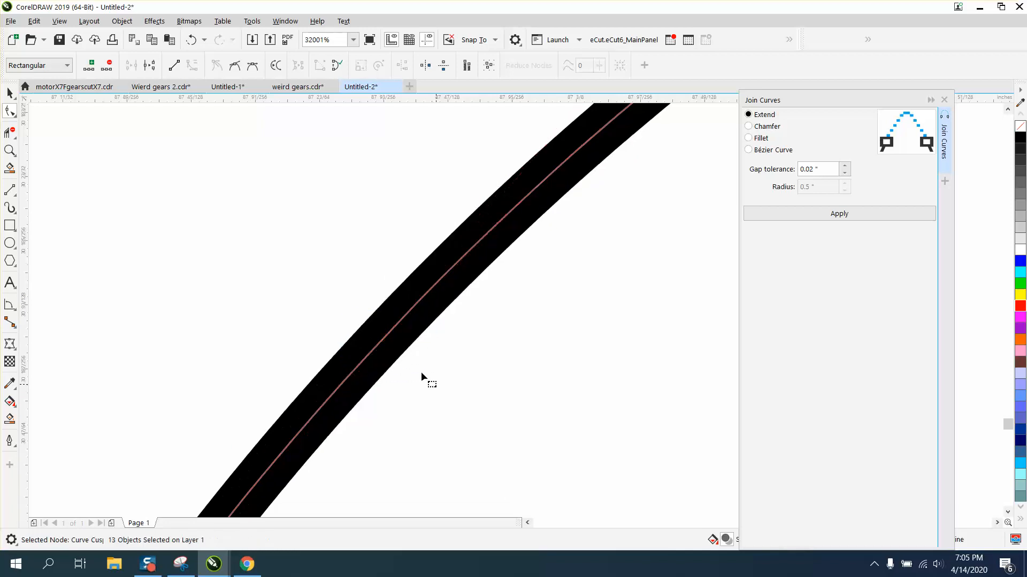
# Create a filled shape of the gear with Smart Fill and move it beside the original outline
pyautogui.scroll(-8, 303, 250)
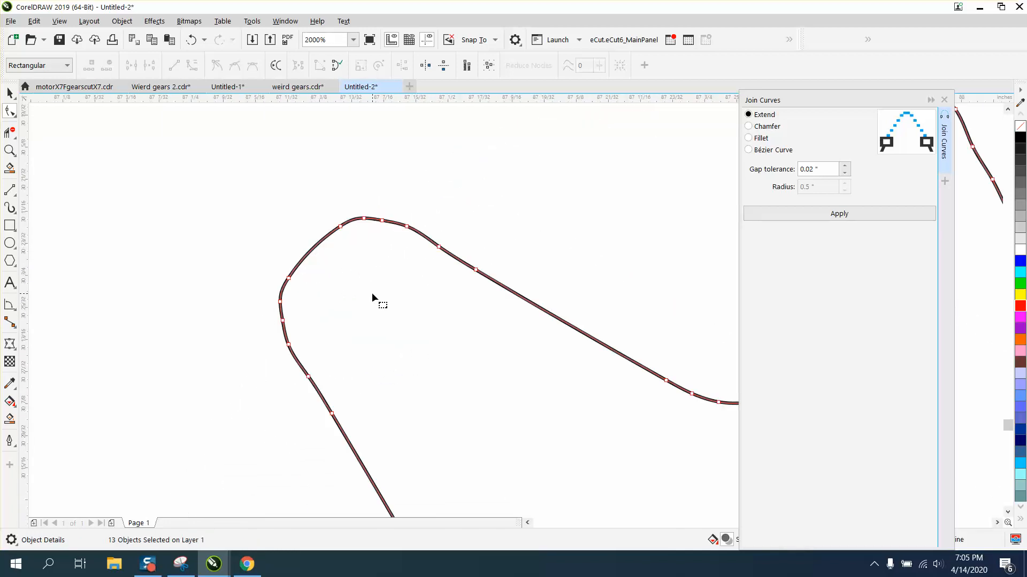
pyautogui.scroll(-1, 361, 281)
pyautogui.scroll(-1, 360, 279)
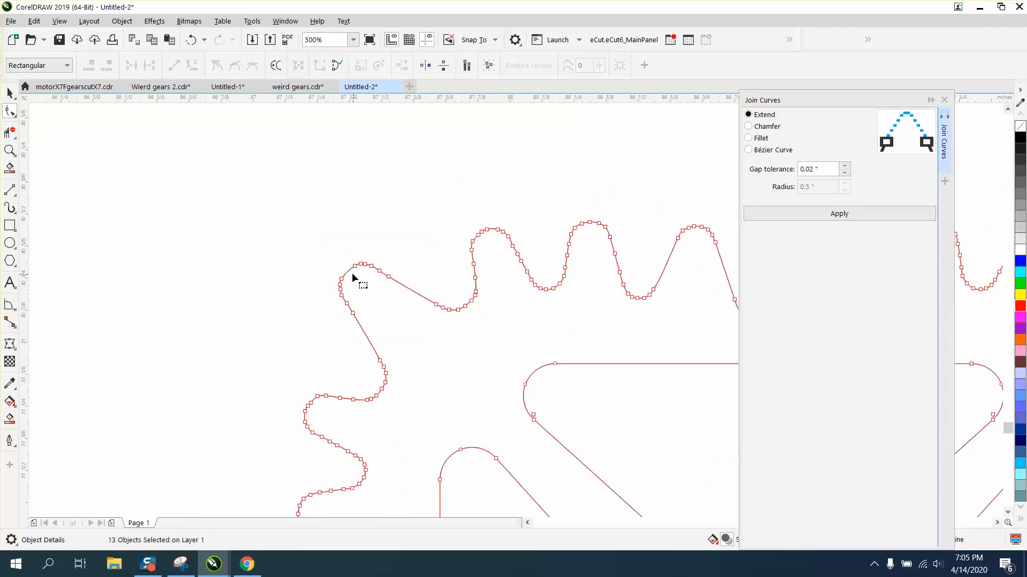
pyautogui.scroll(-2, 272, 226)
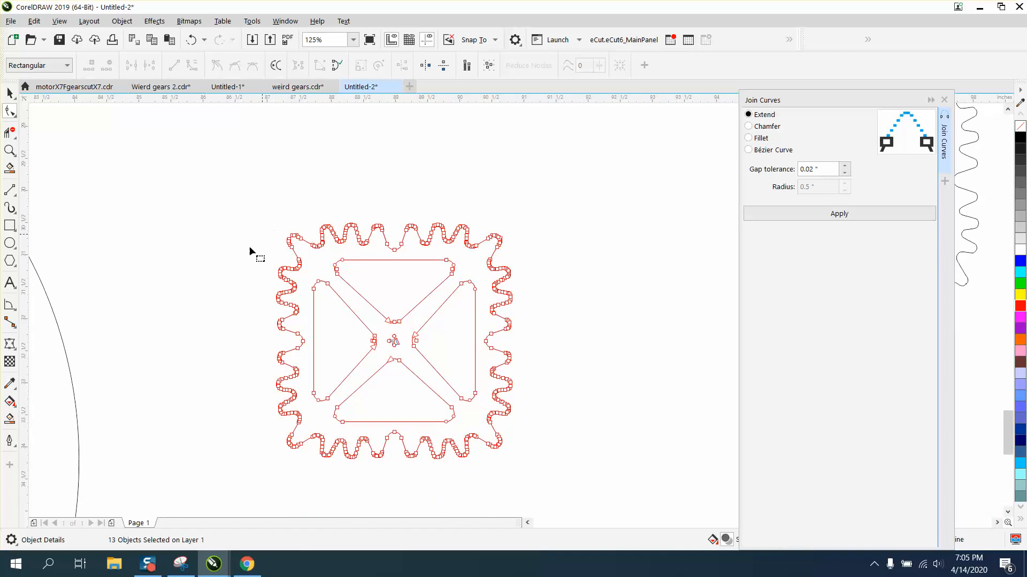
pyautogui.click(8, 419)
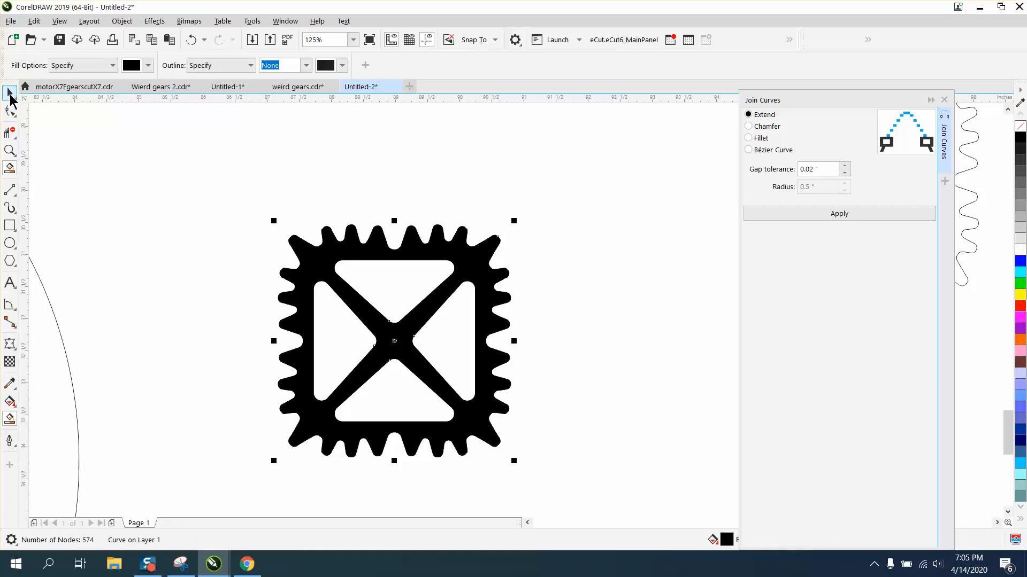
pyautogui.click(9, 94)
pyautogui.moveTo(397, 338); pyautogui.dragTo(642, 319)
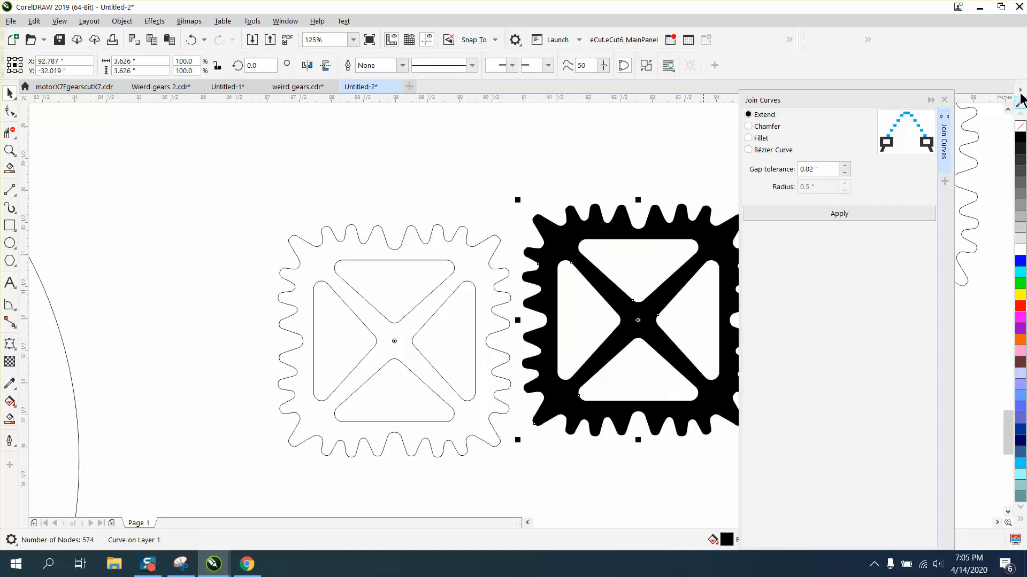
# Close the Join Curves docker and give the new gear shape no fill and a red outline
pyautogui.click(944, 100)
pyautogui.click(1020, 126)
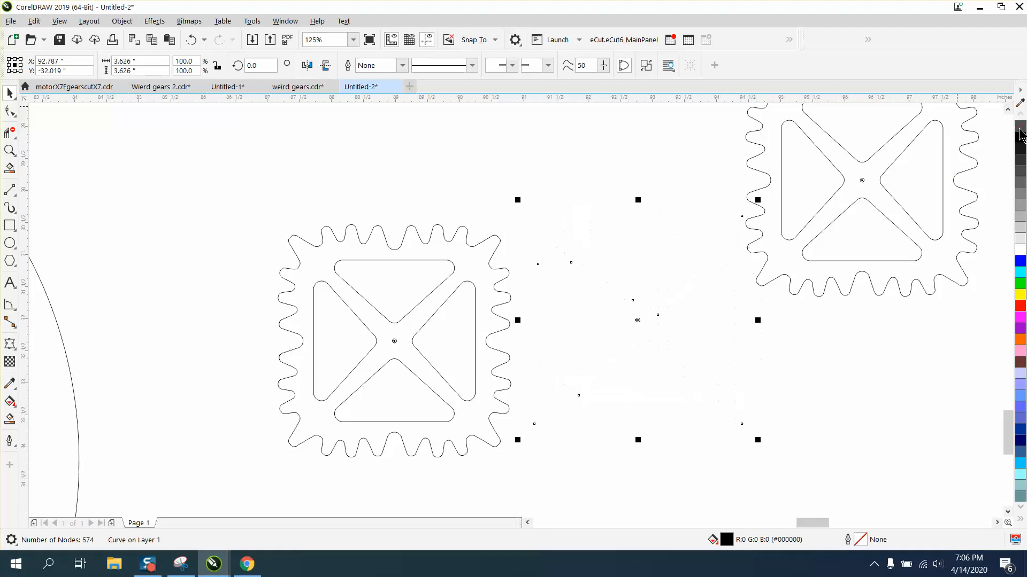
pyautogui.rightClick(1020, 306)
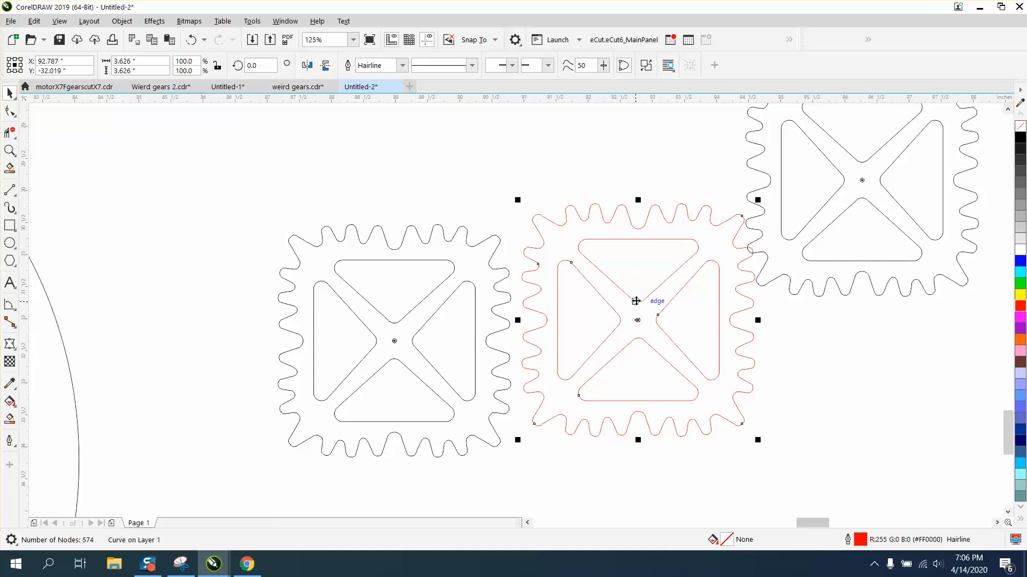
# Reposition the red gear and the large layout circle away from the square gear arrangement
pyautogui.scroll(-4, 607, 275)
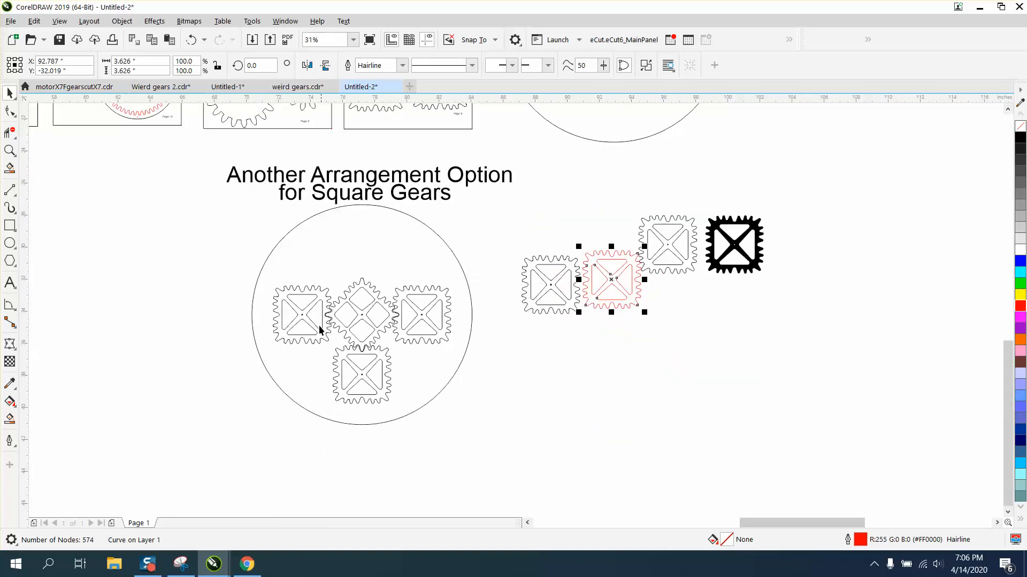
pyautogui.moveTo(613, 285); pyautogui.dragTo(508, 362)
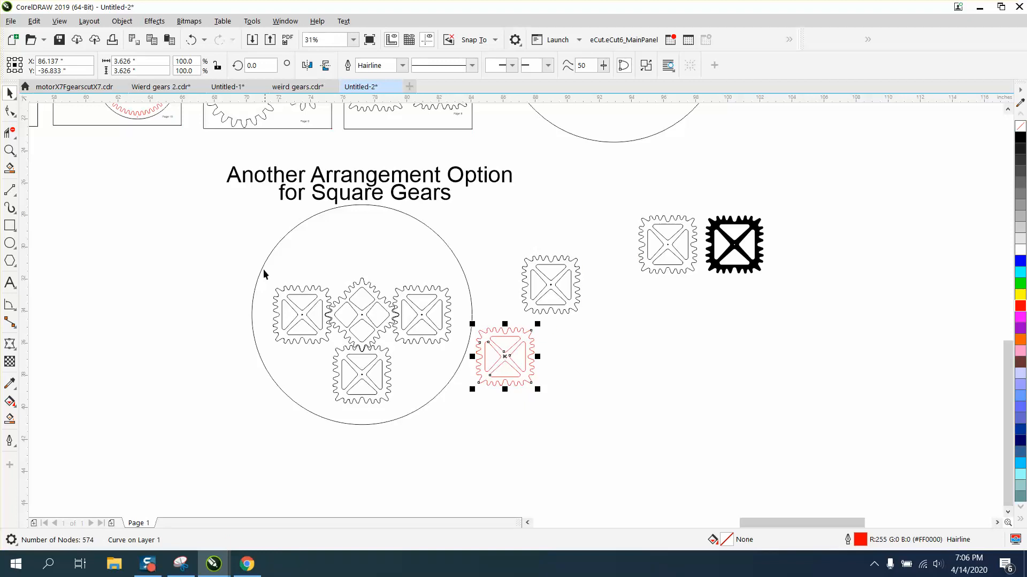
pyautogui.moveTo(263, 274); pyautogui.dragTo(550, 377)
# Delete the four arranged square gears and undo the deletion
pyautogui.moveTo(218, 255); pyautogui.dragTo(468, 413)
pyautogui.press('Delete')
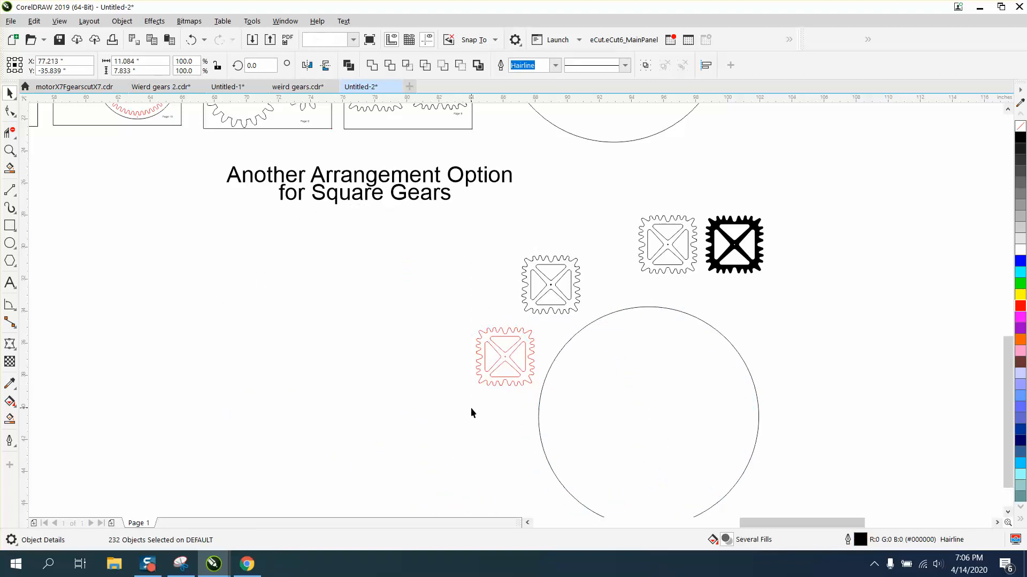
pyautogui.click(472, 413)
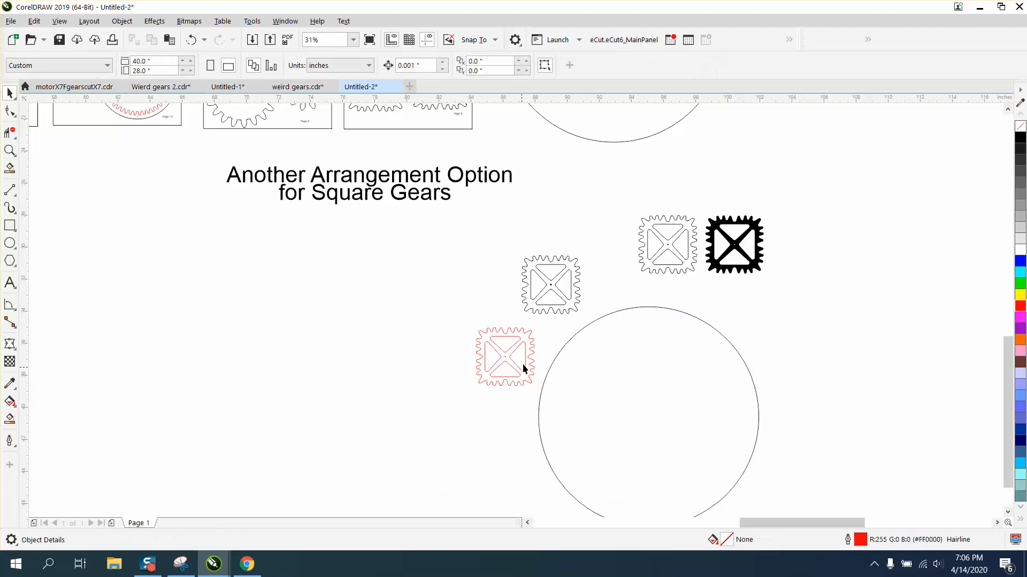
pyautogui.click(191, 39)
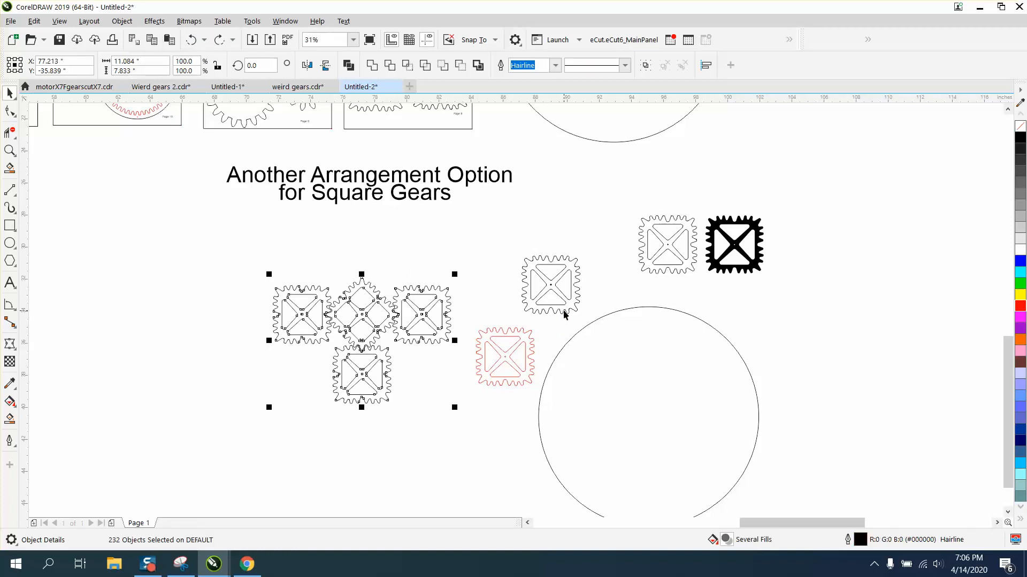
# Move the small center hole out of the upper square gear
pyautogui.moveTo(551, 284); pyautogui.dragTo(549, 246)
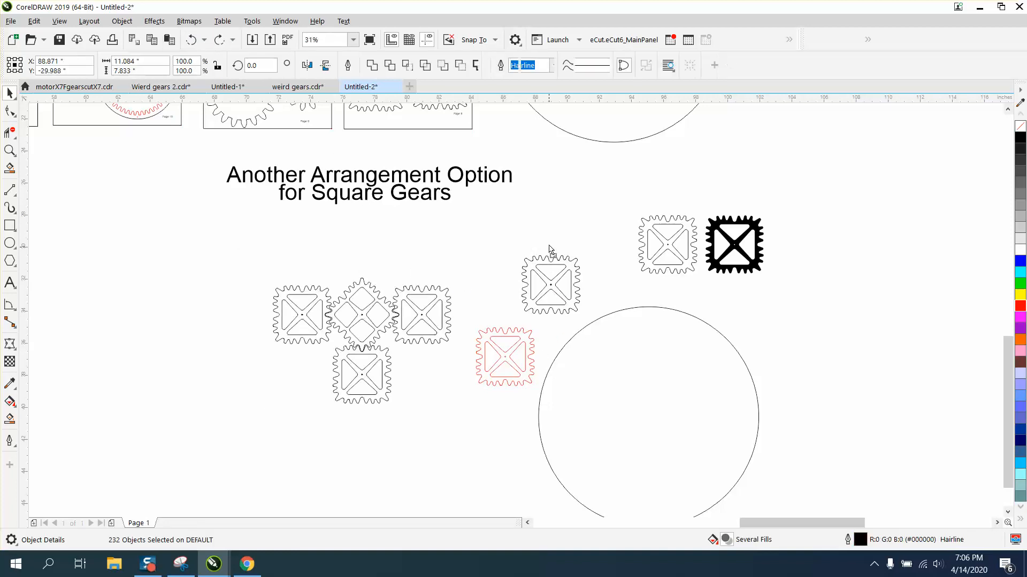
pyautogui.click(501, 271)
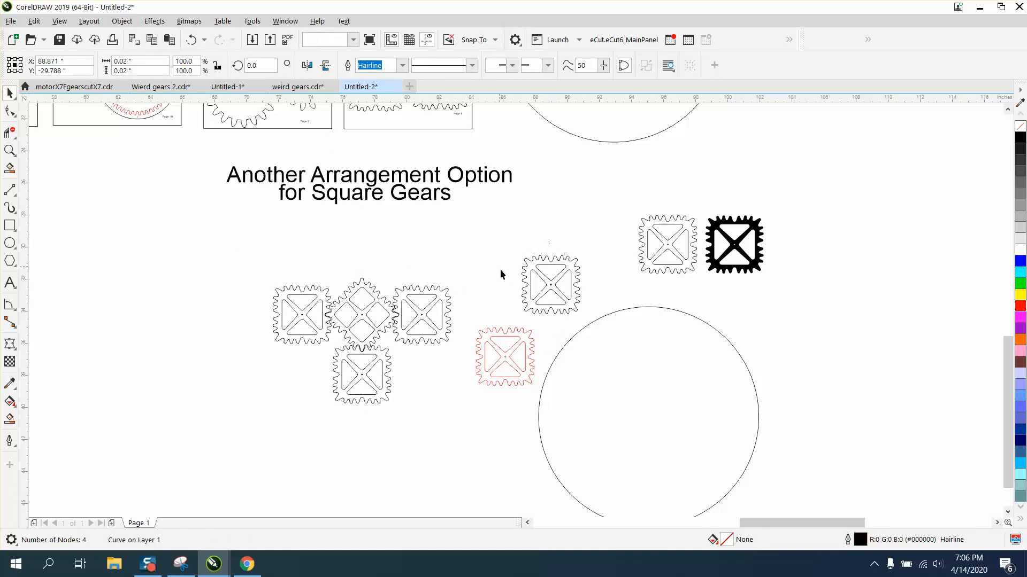
# Zoom to the red gear, select it, and break its curve apart into separate paths
pyautogui.click(10, 150)
pyautogui.moveTo(453, 317); pyautogui.dragTo(576, 401)
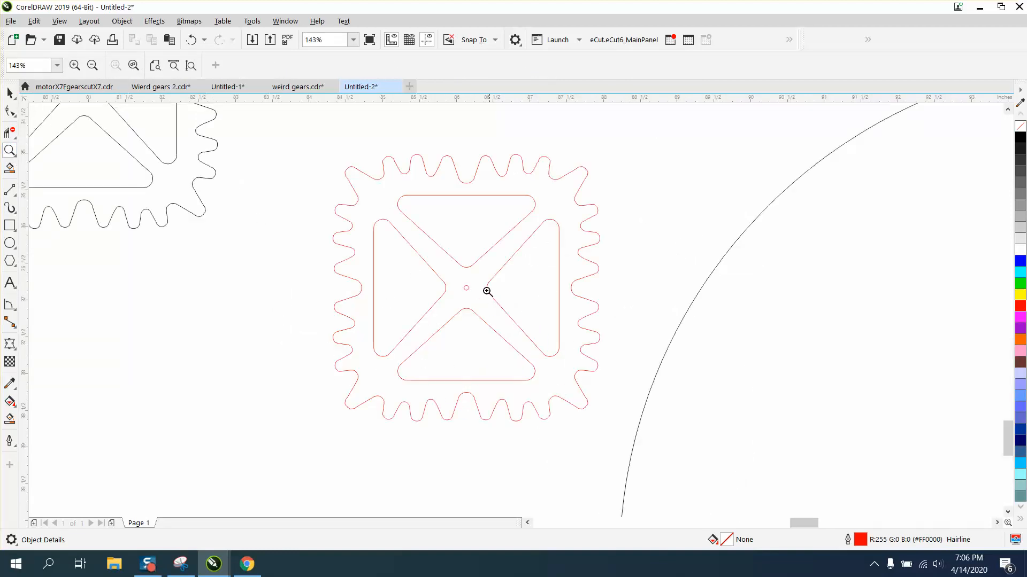
pyautogui.click(9, 95)
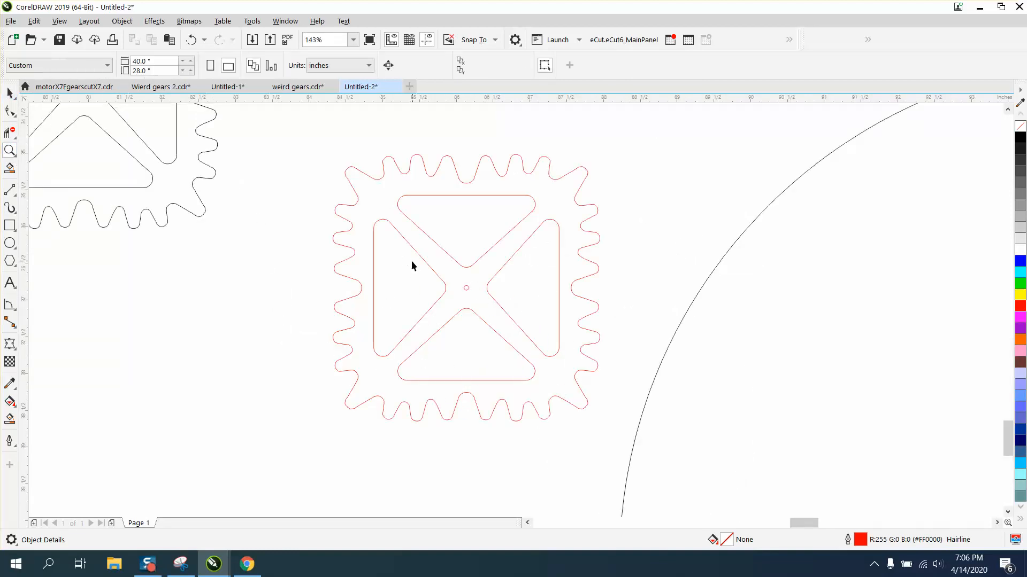
pyautogui.click(466, 289)
pyautogui.click(122, 21)
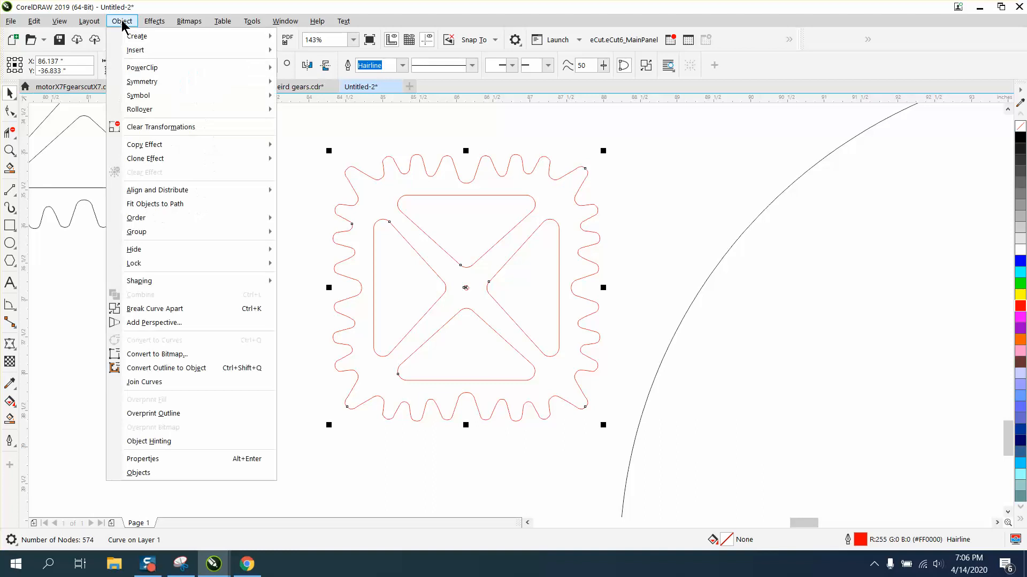
pyautogui.click(169, 308)
pyautogui.click(165, 307)
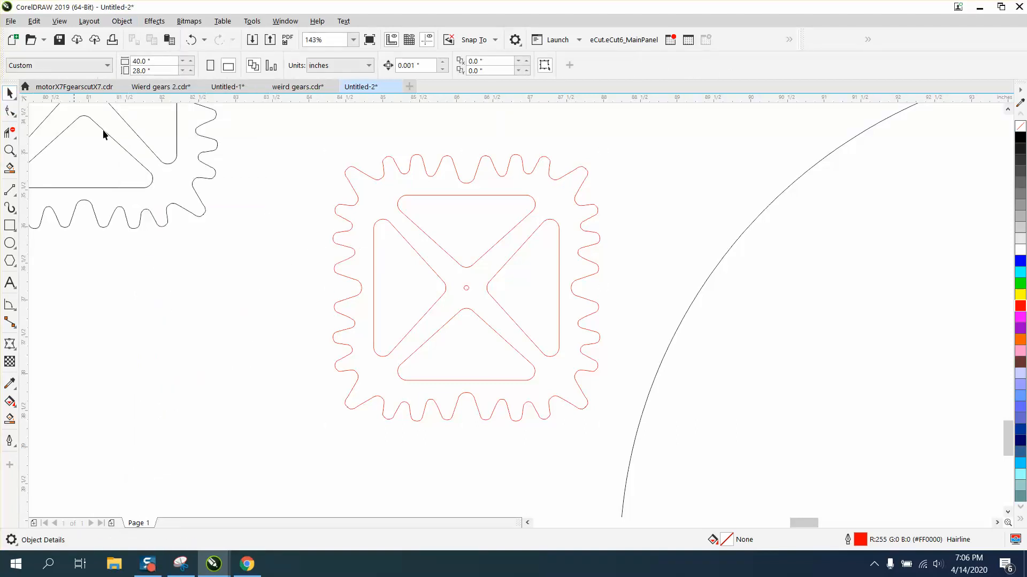
# Try setting the center hole's width to 0.0375 inch, then undo the change
pyautogui.click(466, 290)
pyautogui.moveTo(151, 63); pyautogui.dragTo(100, 62)
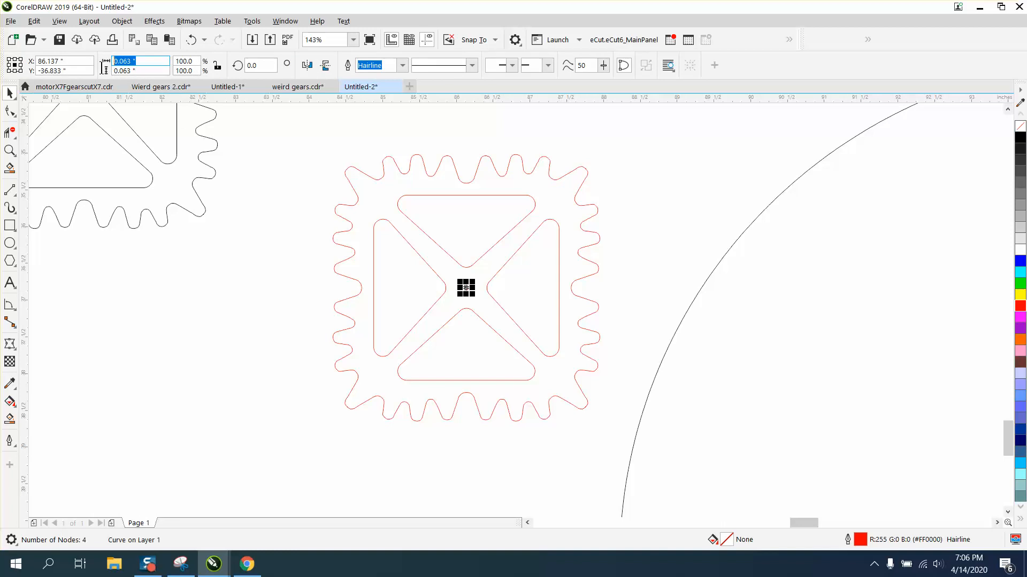
pyautogui.write('.0375')
pyautogui.press('Return')
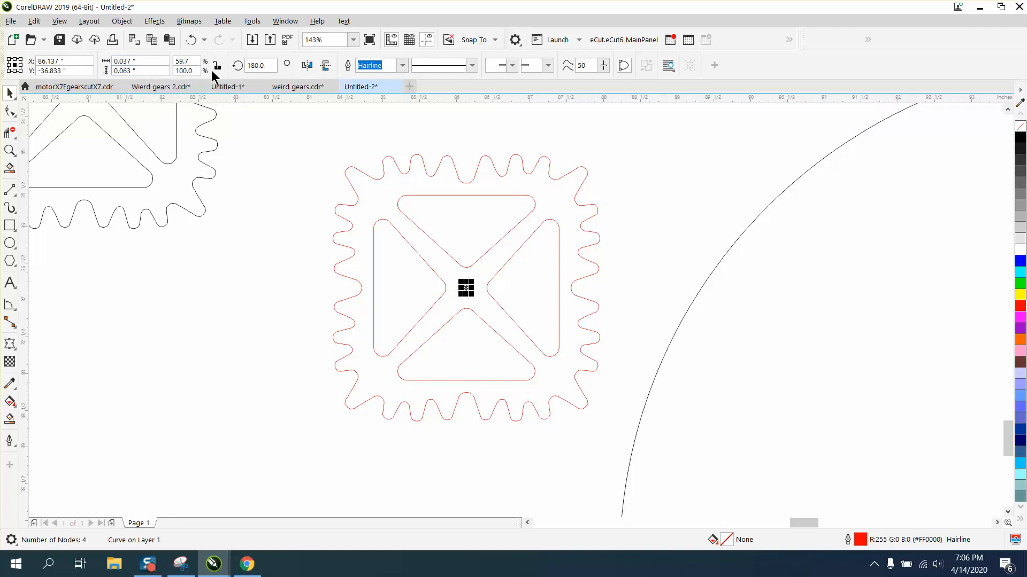
pyautogui.press('XF86Calculator')
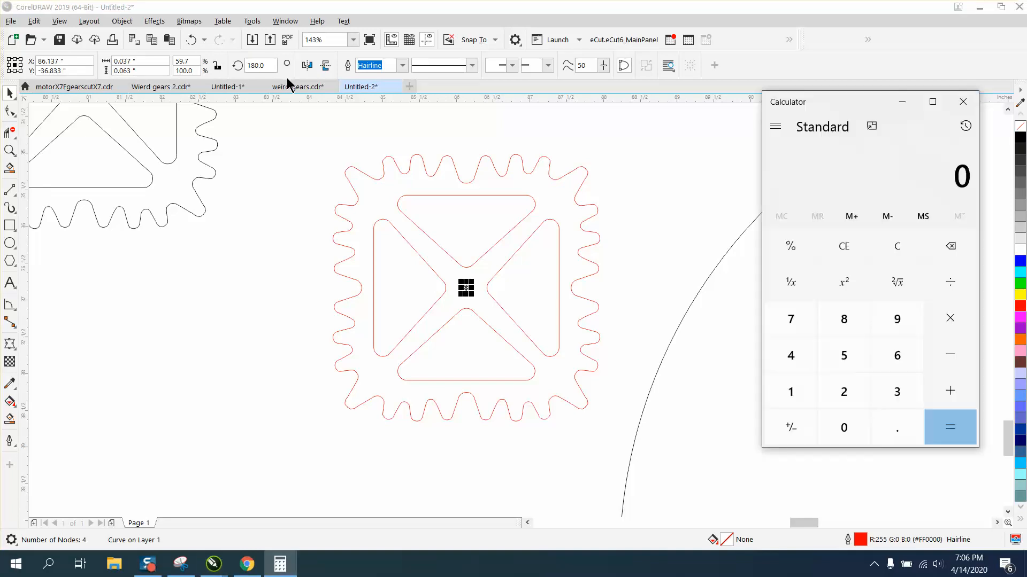
pyautogui.click(963, 101)
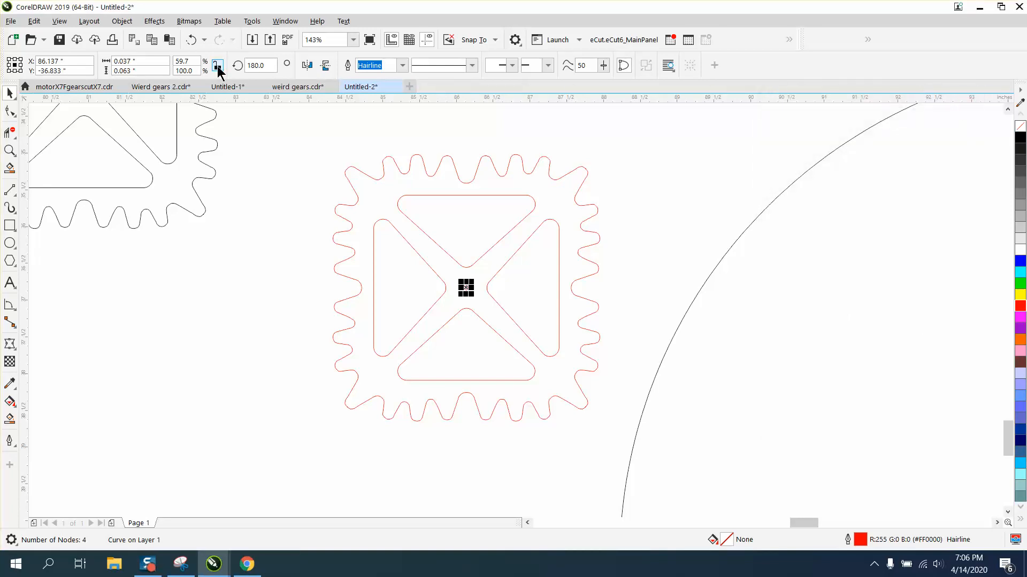
pyautogui.click(277, 218)
pyautogui.click(188, 39)
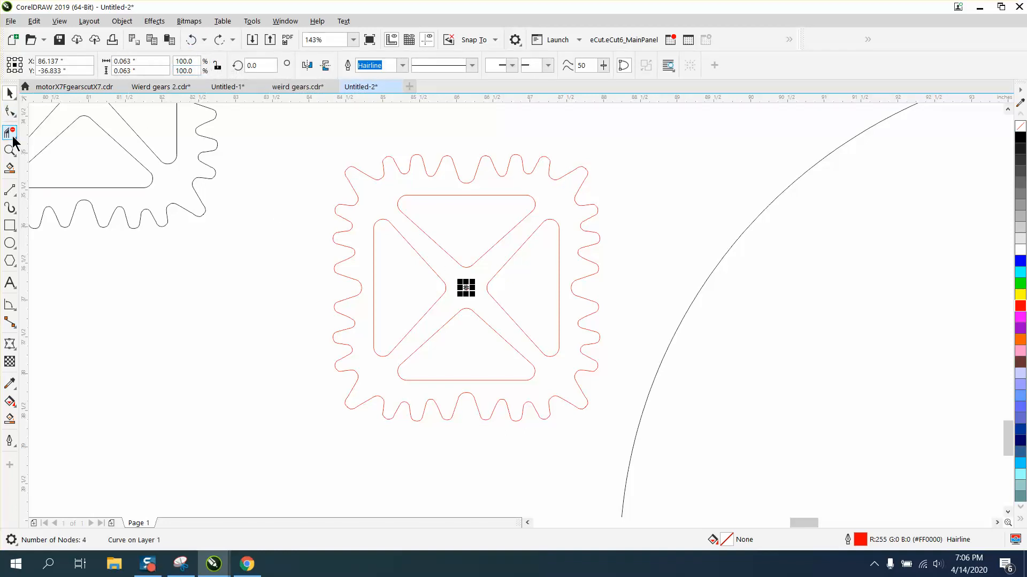
# Zoom to the center hole and resize it proportionally to 0.25 inch
pyautogui.click(10, 150)
pyautogui.moveTo(390, 242)
pyautogui.mouseDown()
pyautogui.moveTo(518, 332)
pyautogui.moveTo(591, 364)
pyautogui.mouseUp()
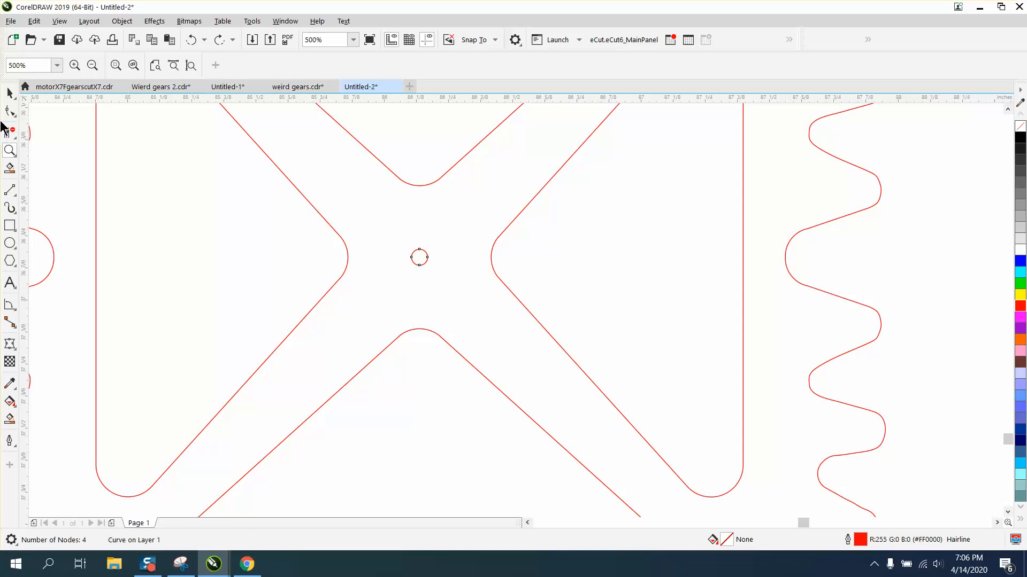
pyautogui.click(10, 94)
pyautogui.click(218, 67)
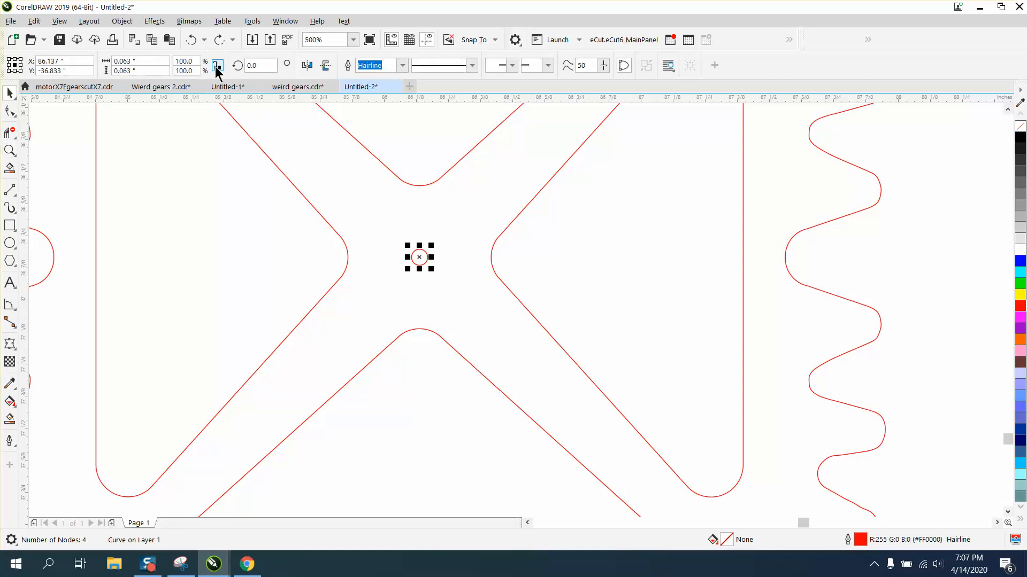
pyautogui.doubleClick(126, 69)
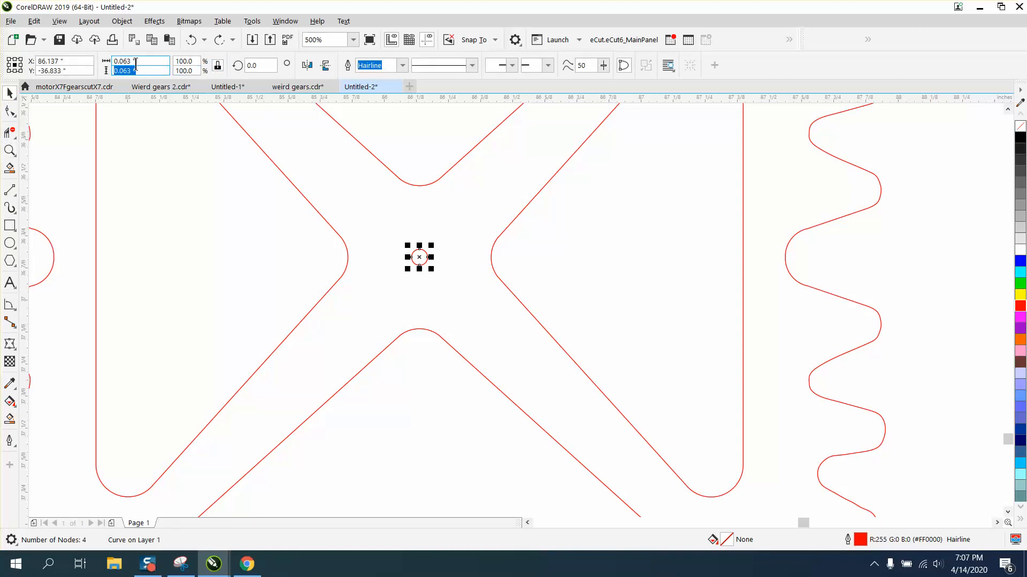
pyautogui.write('.25')
pyautogui.press('Return')
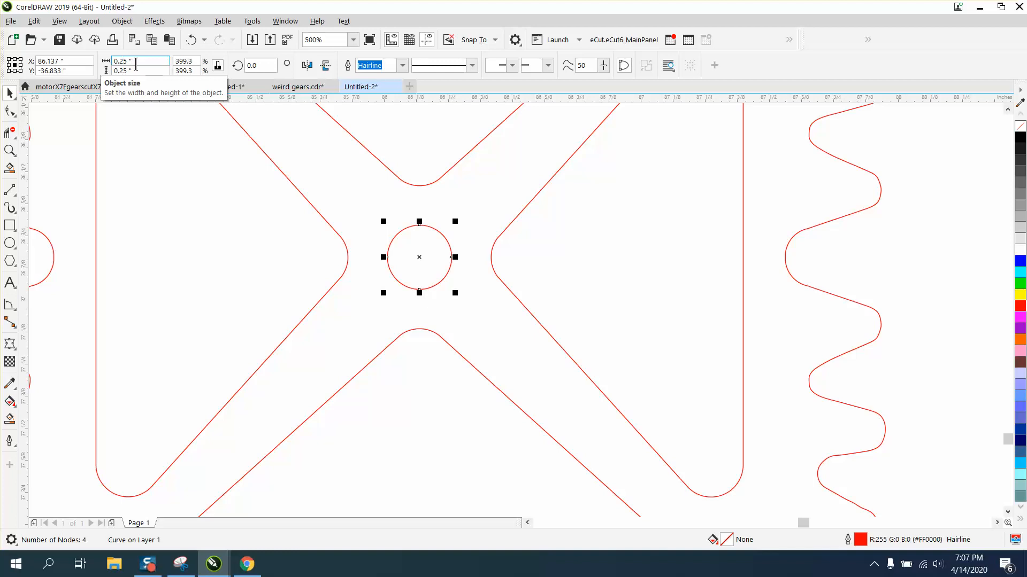
# Select and delete the large circle beside the red square gear
pyautogui.scroll(-2, 343, 158)
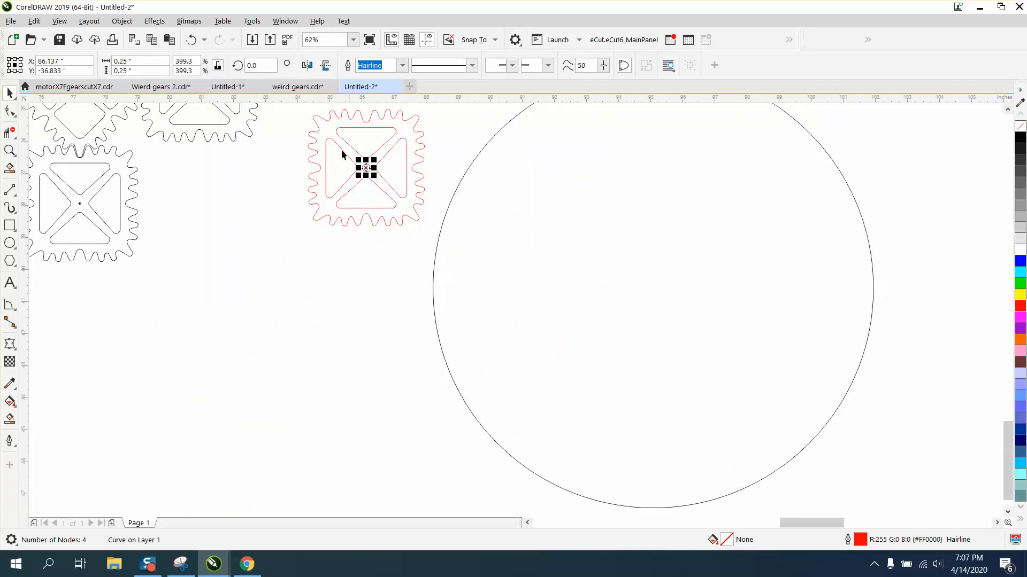
pyautogui.moveTo(300, 108); pyautogui.dragTo(477, 229)
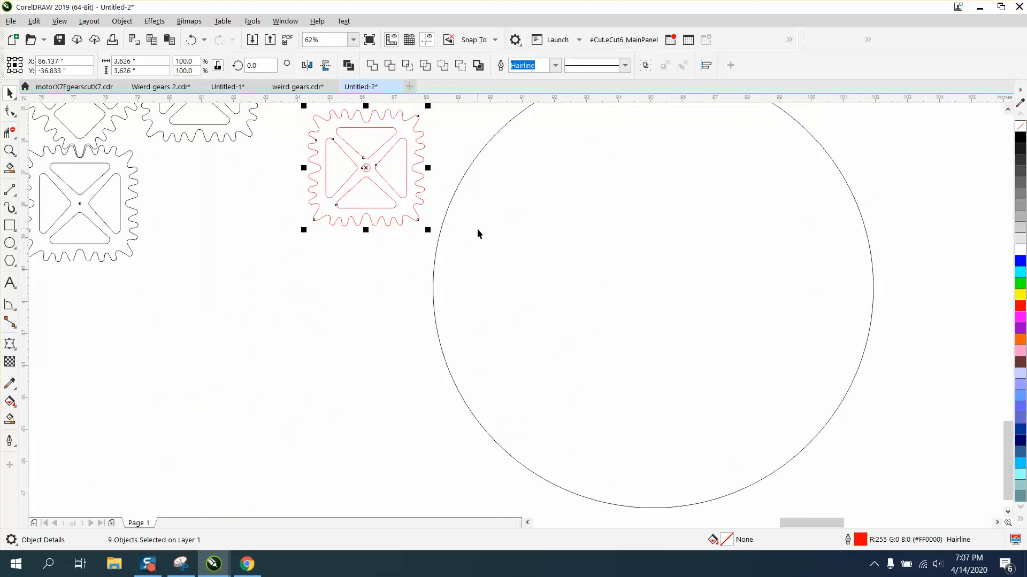
pyautogui.scroll(-2, 477, 229)
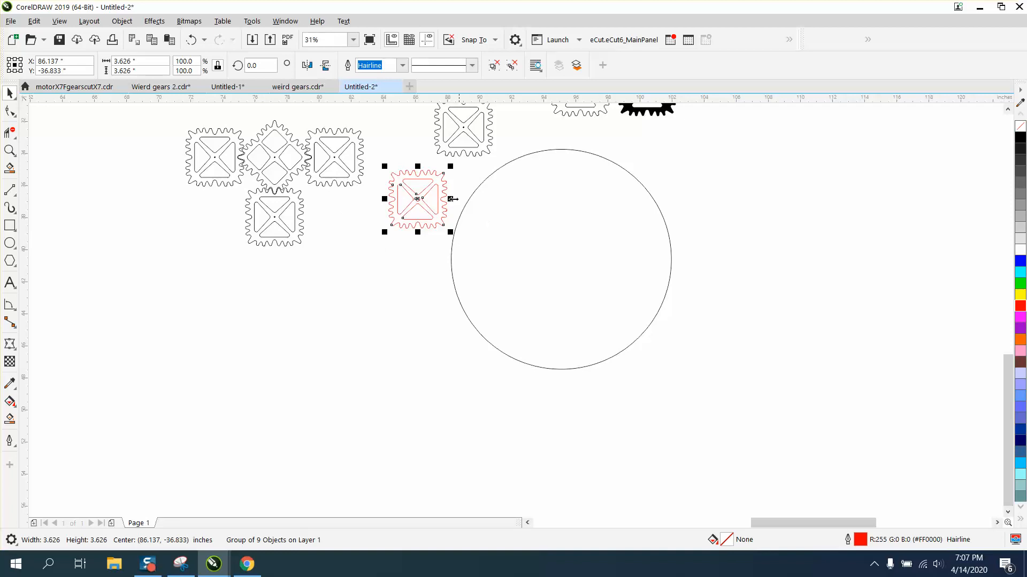
pyautogui.click(571, 218)
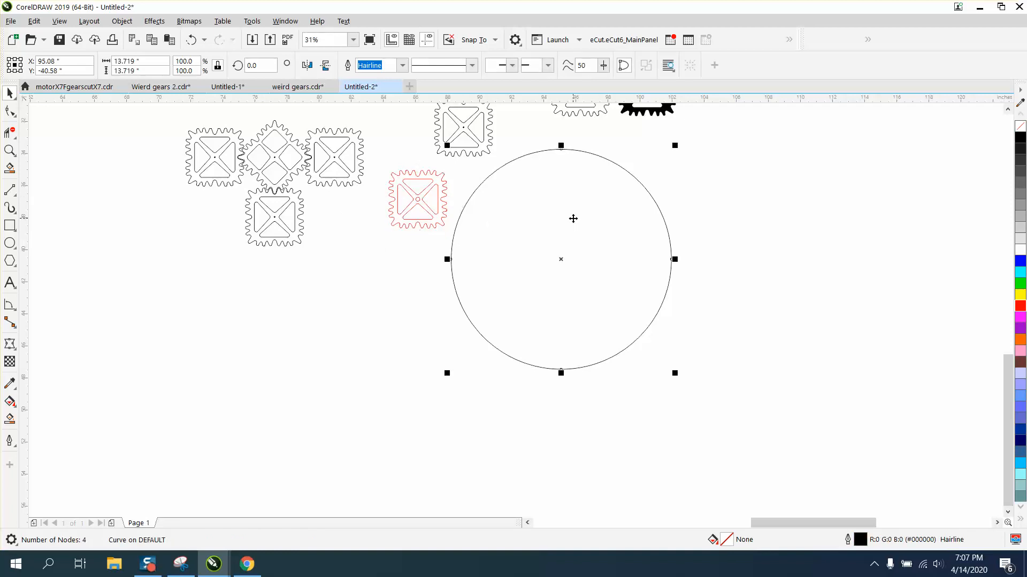
pyautogui.press('Delete')
# Survey the overall layout of gear pages across the drawing
pyautogui.scroll(-4, 572, 217)
pyautogui.scroll(-6, 565, 250)
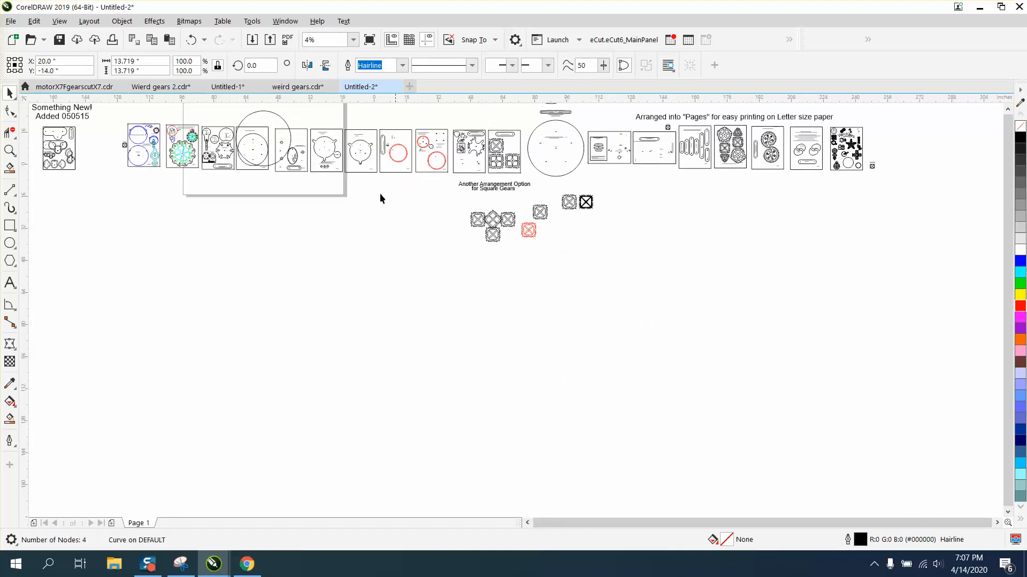
pyautogui.scroll(-2, 389, 184)
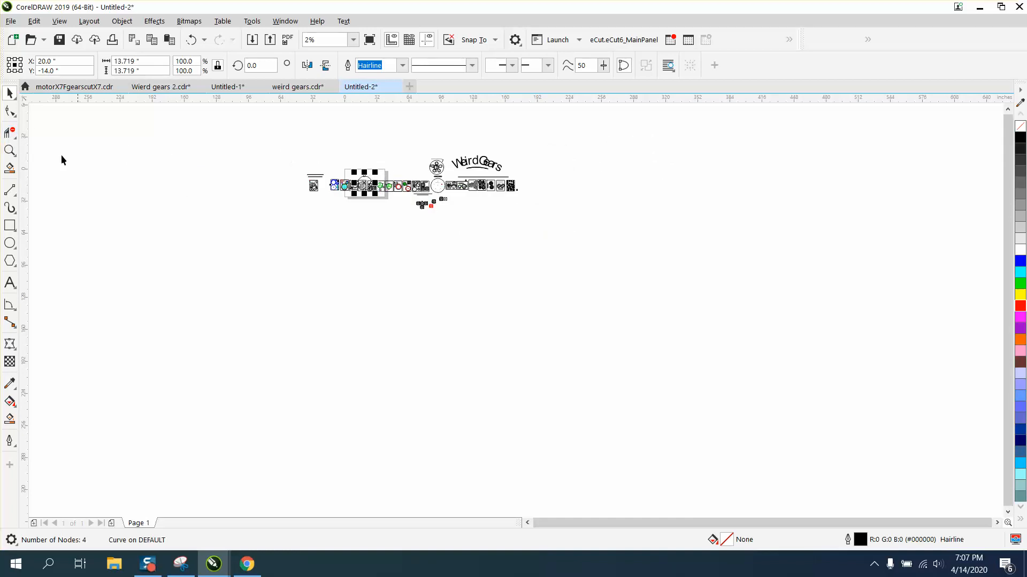
pyautogui.click(9, 151)
pyautogui.moveTo(323, 197); pyautogui.dragTo(332, 198)
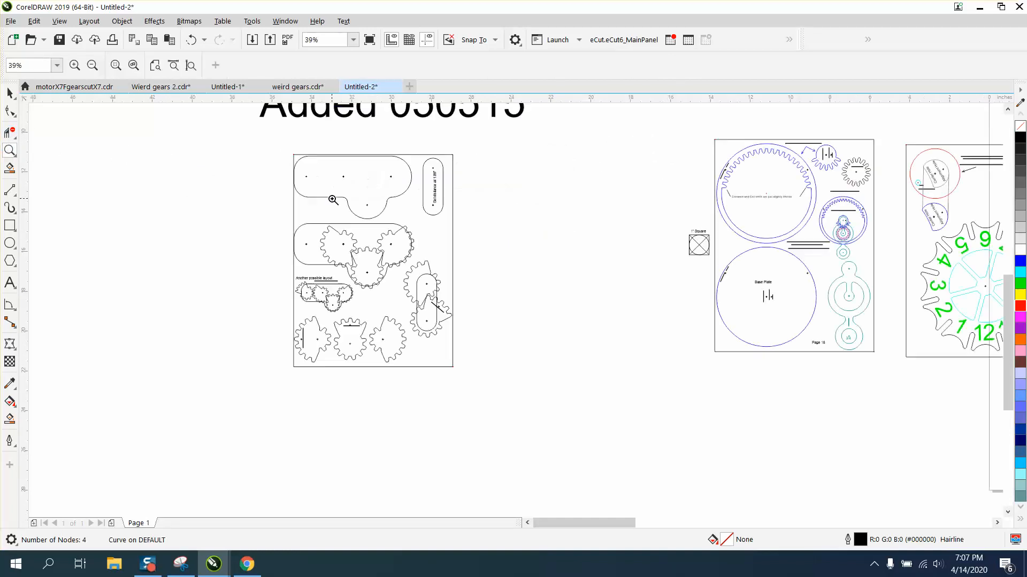
pyautogui.moveTo(276, 156); pyautogui.dragTo(486, 361)
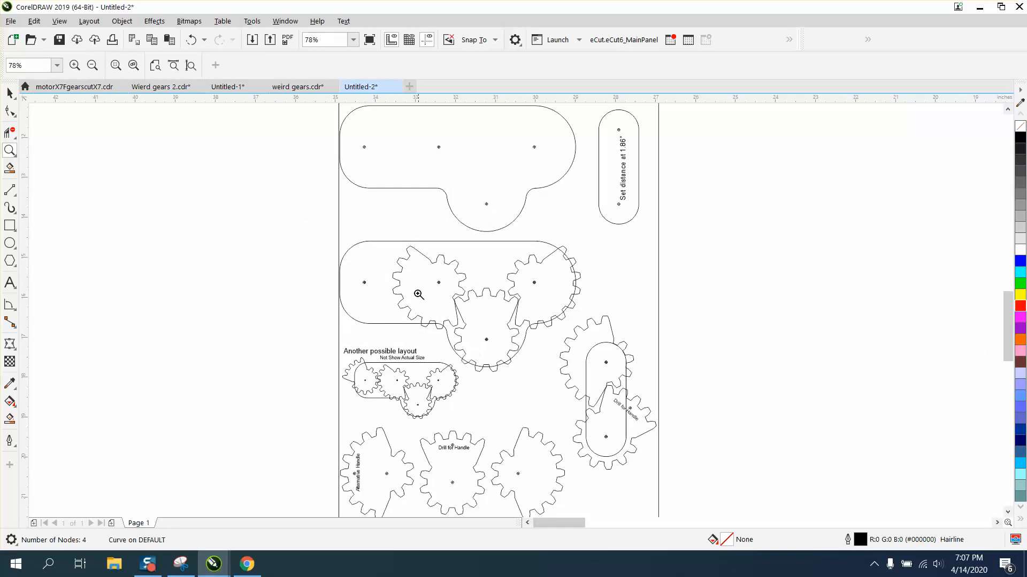
pyautogui.scroll(-3, 419, 293)
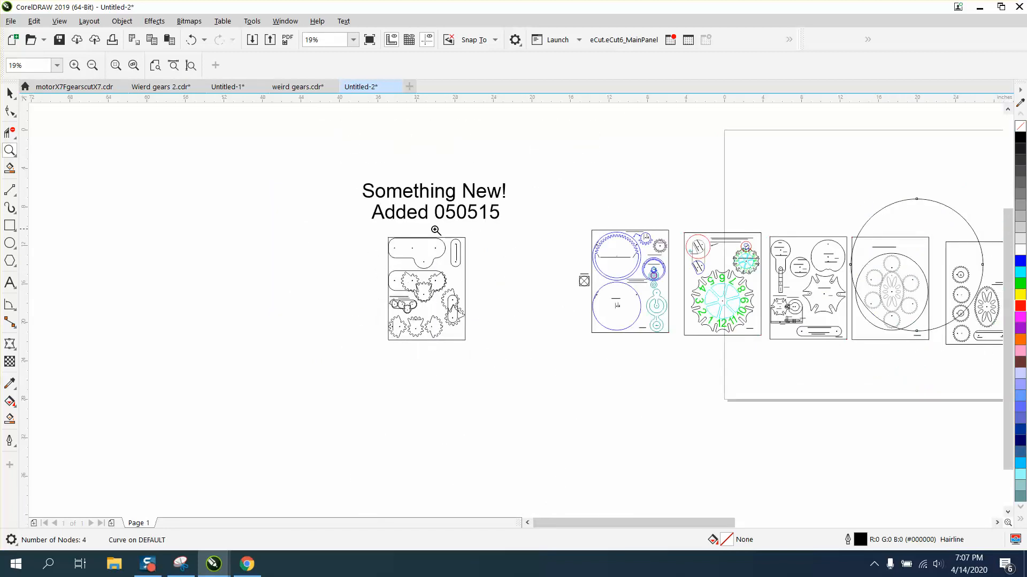
pyautogui.scroll(-2, 502, 244)
pyautogui.click(10, 94)
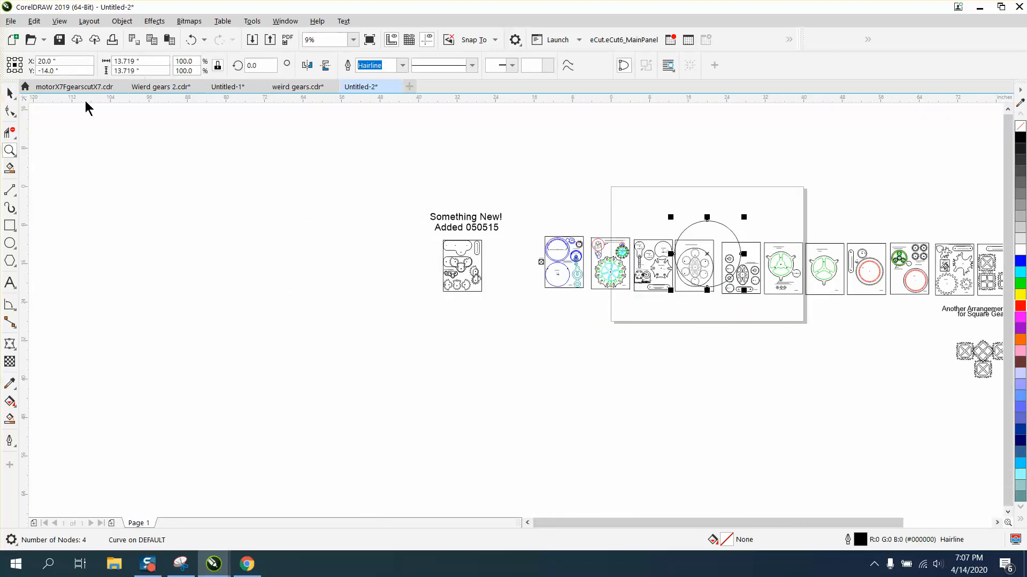
# Move the large circle up above the page frame
pyautogui.click(708, 232)
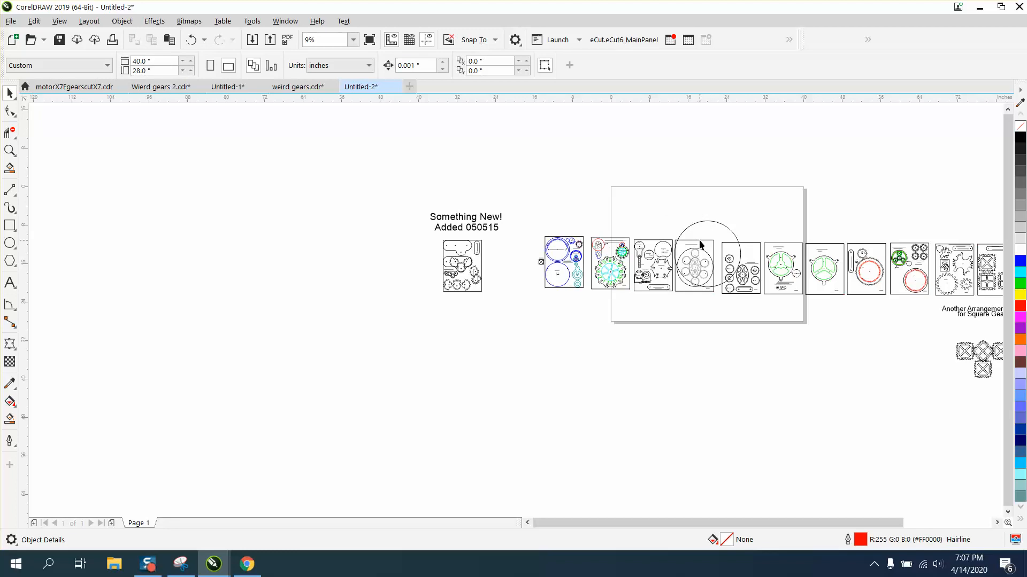
pyautogui.click(698, 242)
pyautogui.moveTo(699, 242); pyautogui.dragTo(709, 158)
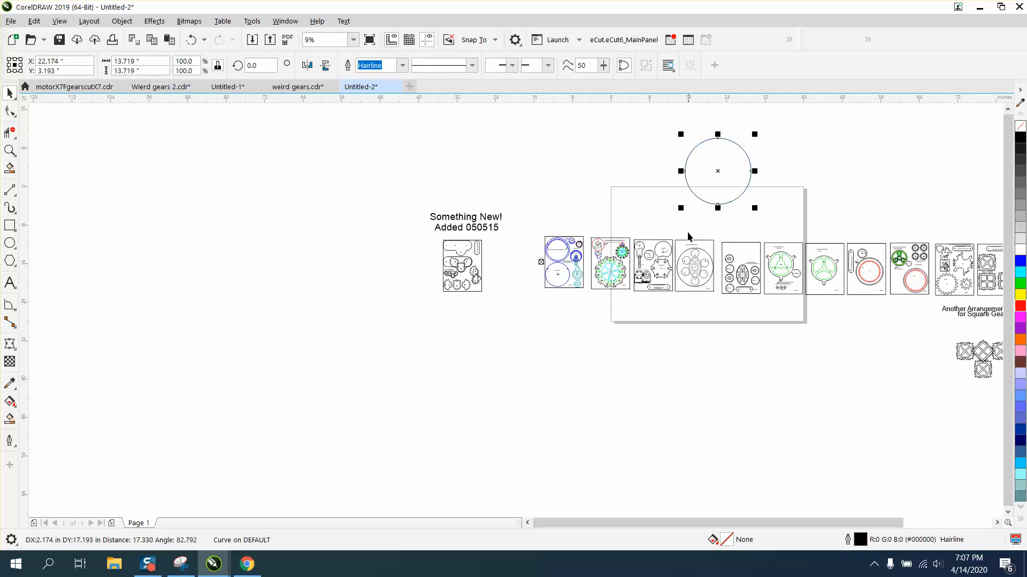
# Move two gear page layouts out of the page frame to below it
pyautogui.click(693, 241)
pyautogui.moveTo(670, 225)
pyautogui.mouseDown()
pyautogui.moveTo(708, 318)
pyautogui.moveTo(720, 313)
pyautogui.moveTo(676, 366)
pyautogui.moveTo(641, 386)
pyautogui.mouseUp()
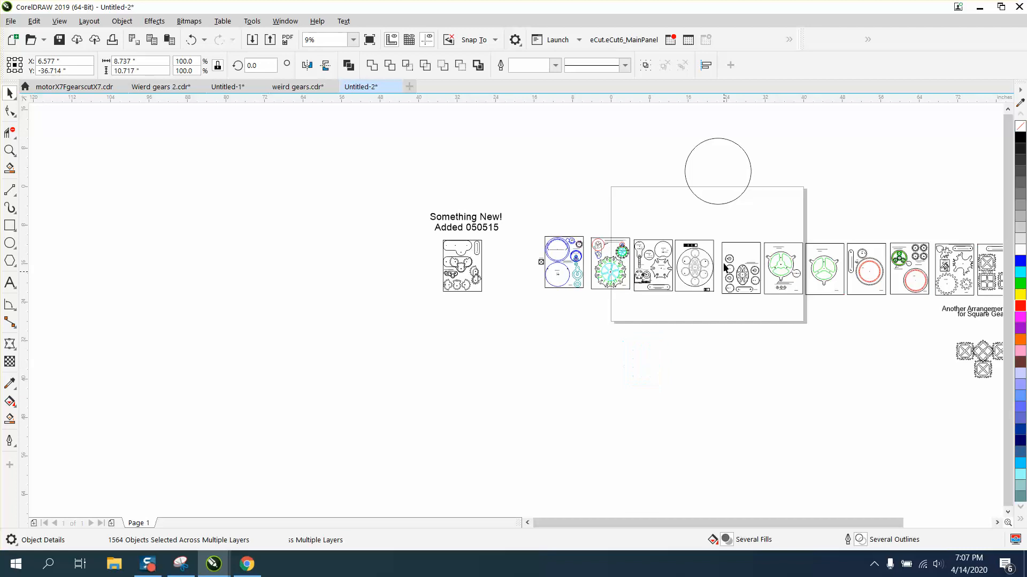
pyautogui.moveTo(717, 230); pyautogui.dragTo(767, 303)
pyautogui.moveTo(744, 270); pyautogui.dragTo(744, 403)
# Center the large circle on the page
pyautogui.click(721, 208)
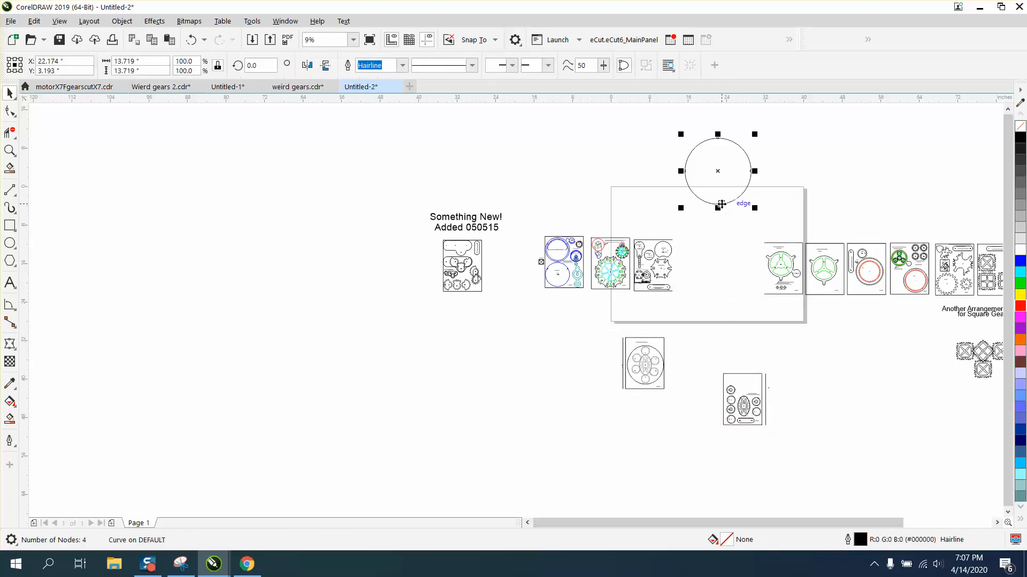
pyautogui.press('p')
pyautogui.scroll(-3, 786, 216)
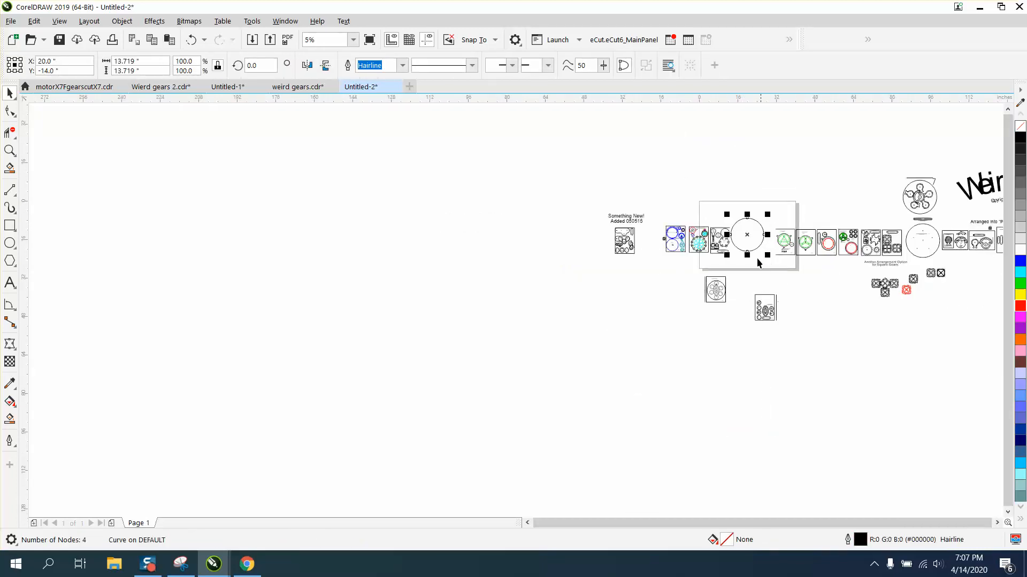
pyautogui.scroll(-3, 901, 316)
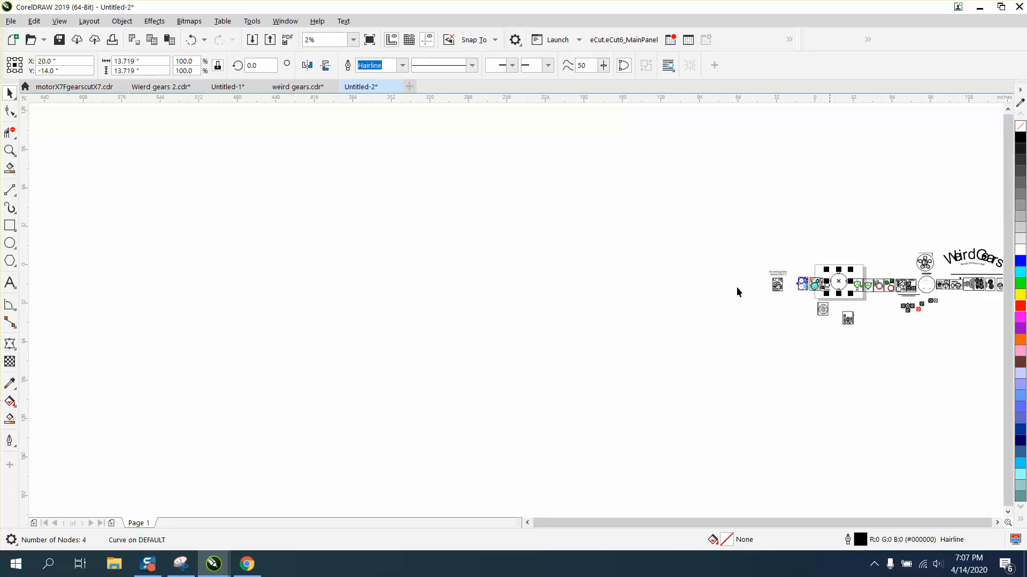
# Select the red square gear and center it on the page
pyautogui.click(9, 151)
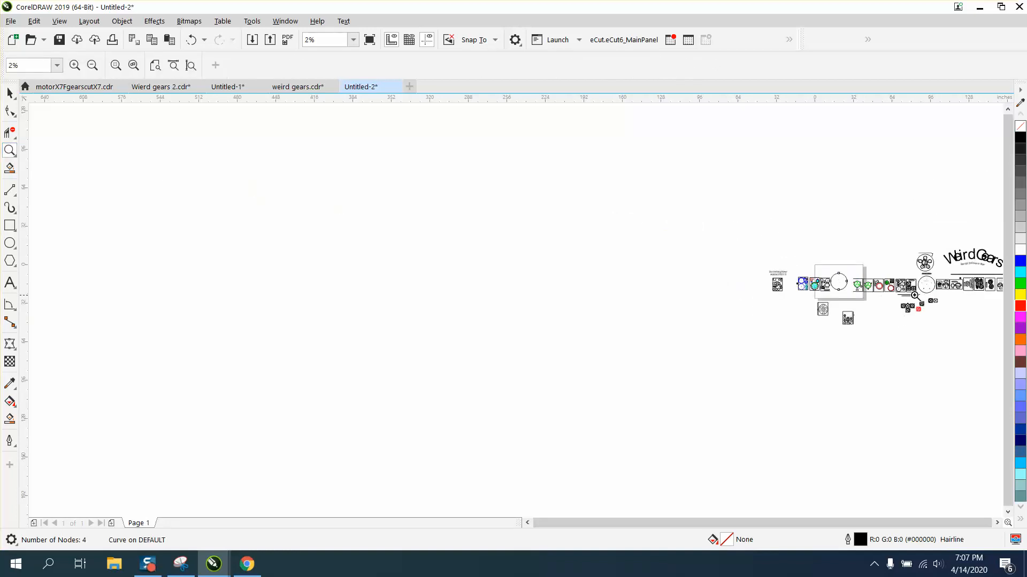
pyautogui.moveTo(915, 298); pyautogui.dragTo(960, 326)
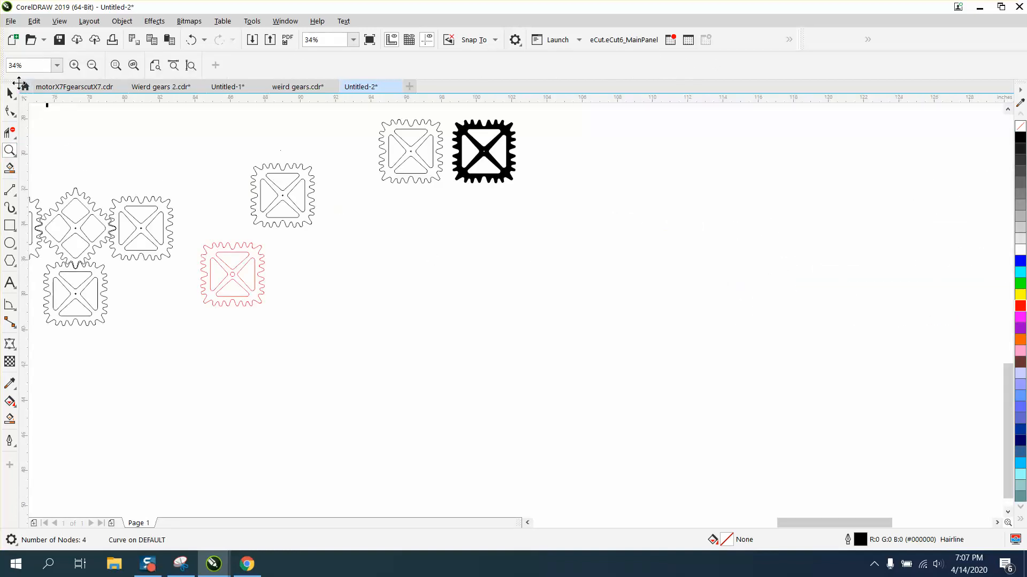
pyautogui.click(10, 93)
pyautogui.click(230, 248)
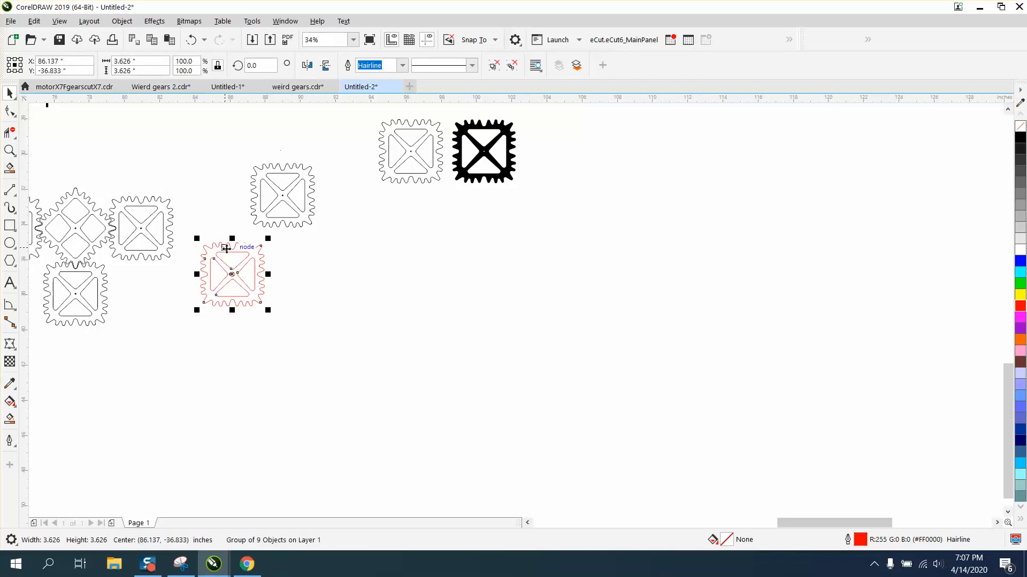
pyautogui.press('p')
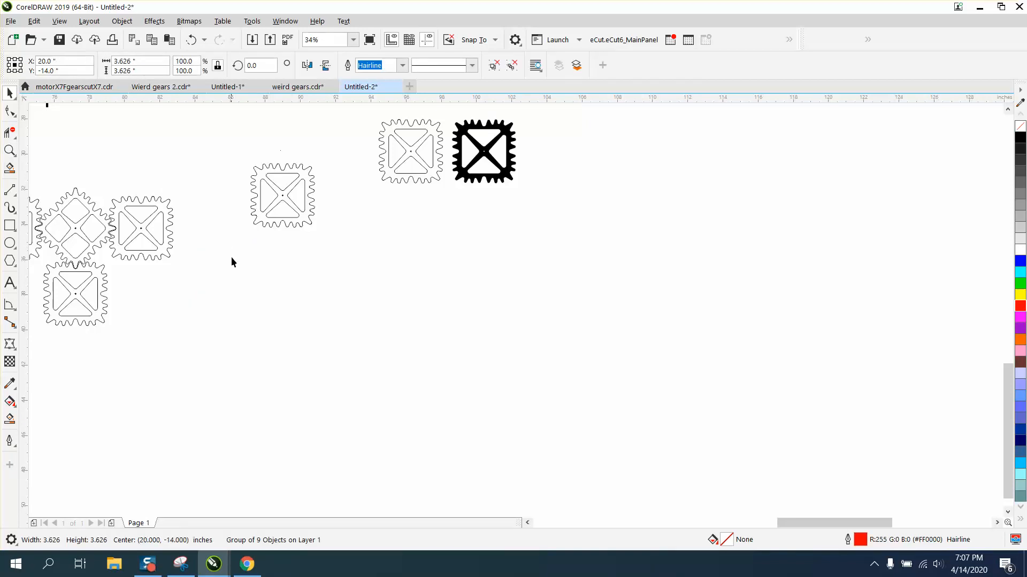
pyautogui.scroll(-2, 344, 304)
pyautogui.scroll(-1, 355, 301)
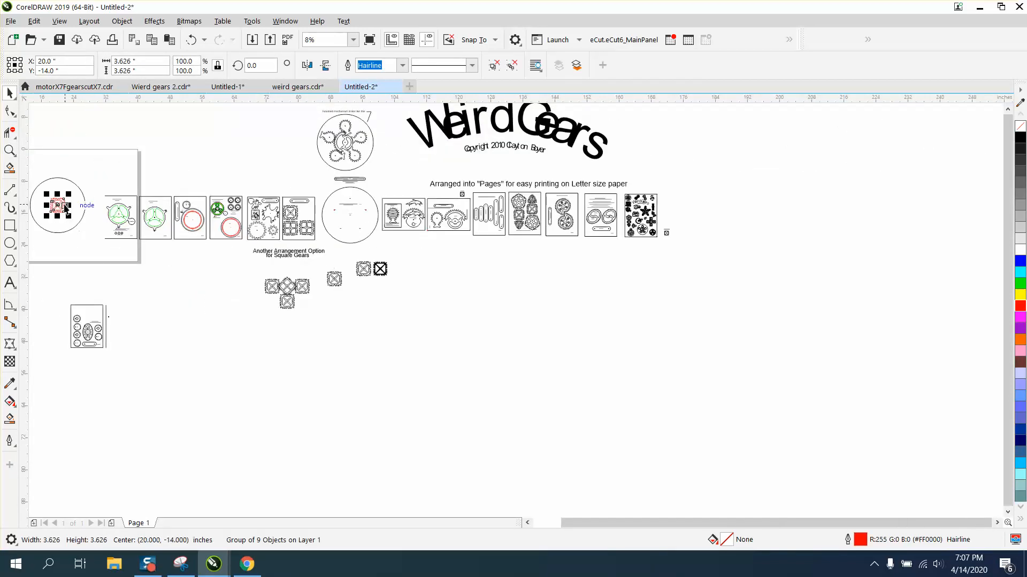
# Inspect the red gear inside the large circle on the page
pyautogui.click(10, 150)
pyautogui.moveTo(37, 181); pyautogui.dragTo(130, 245)
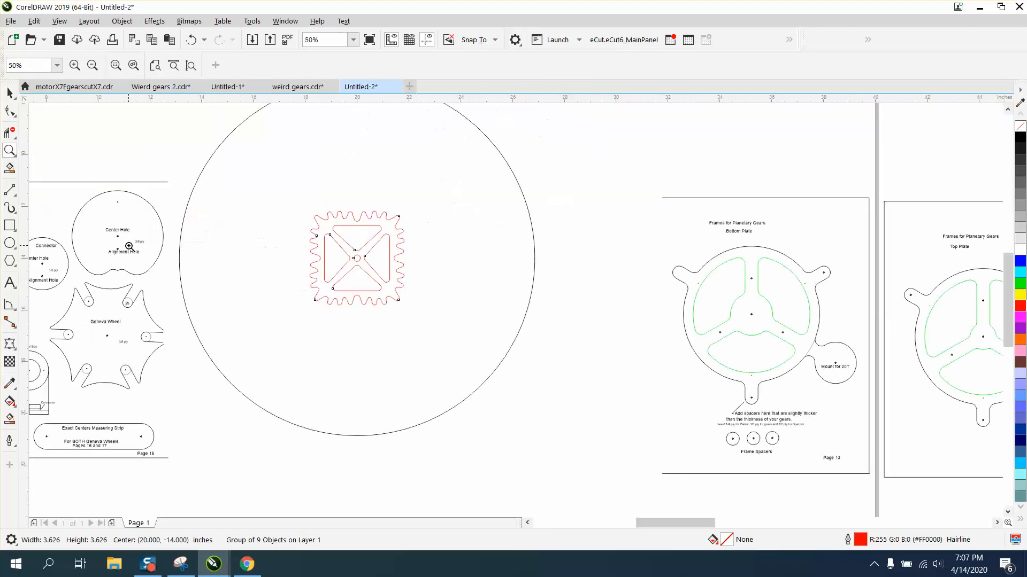
pyautogui.scroll(-1, 268, 250)
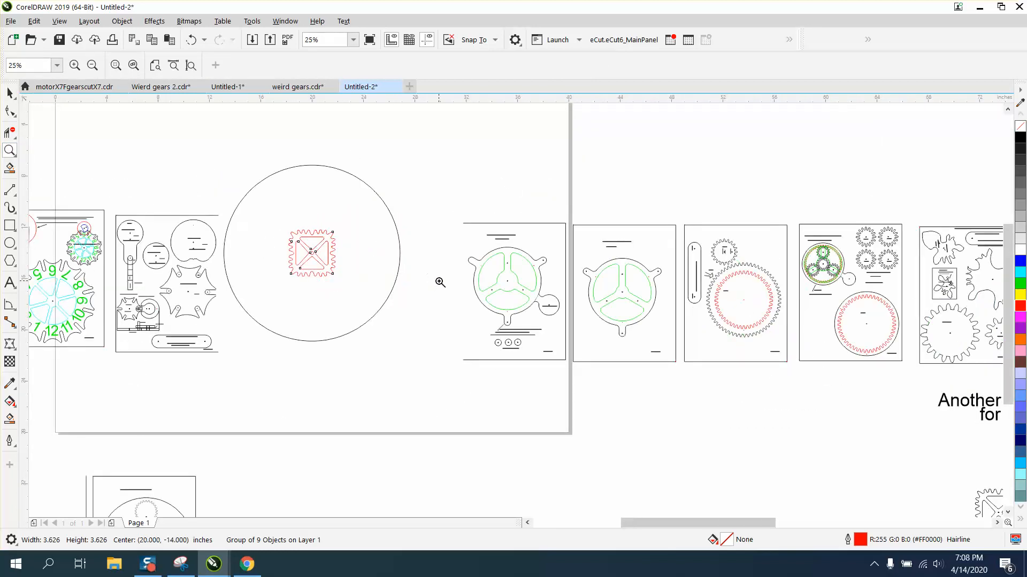
pyautogui.scroll(-1, 439, 282)
# Move the four-gear square arrangement up next to the large circle
pyautogui.click(6, 97)
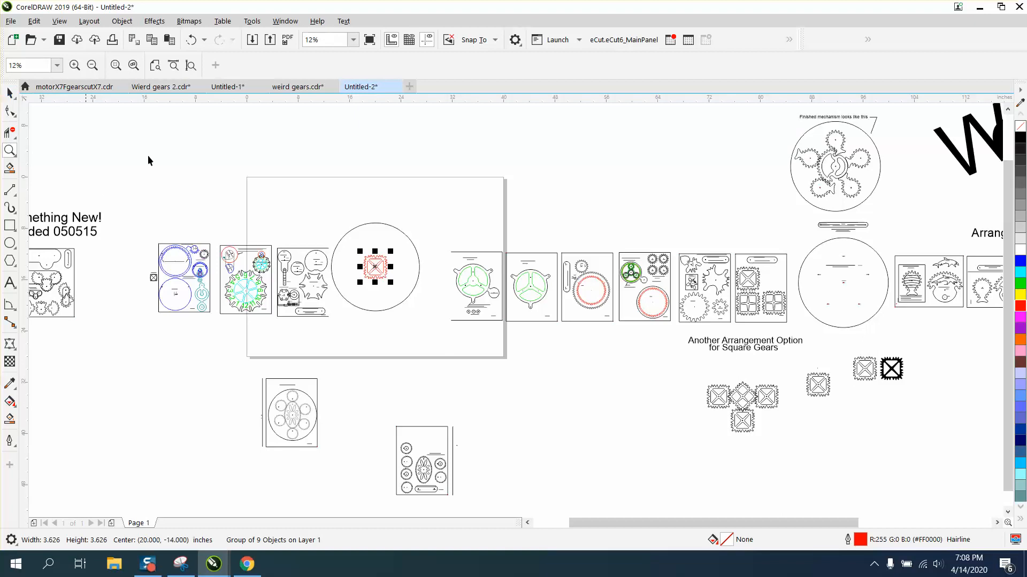
pyautogui.press('space')
pyautogui.moveTo(684, 376); pyautogui.dragTo(780, 453)
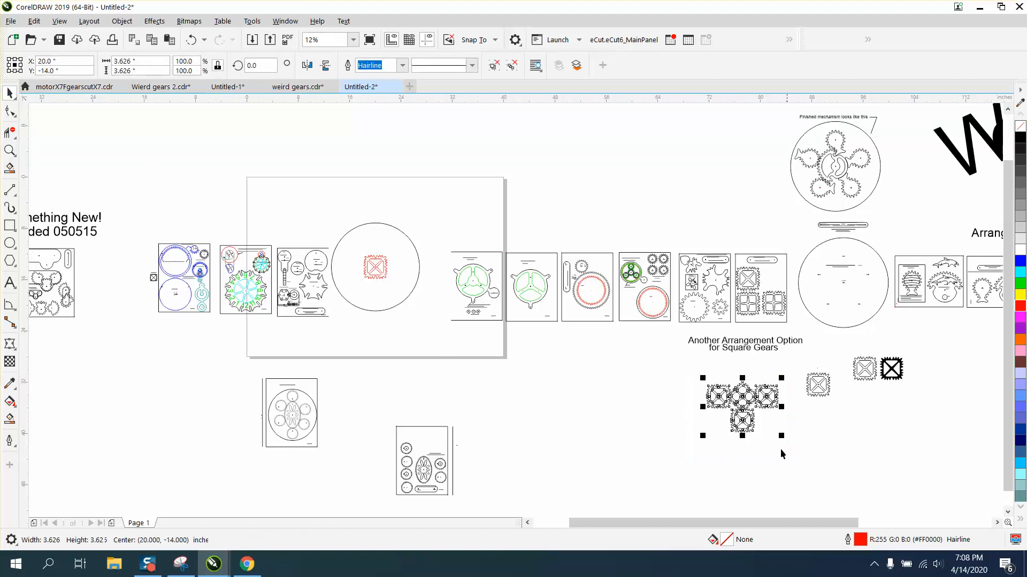
pyautogui.moveTo(748, 412); pyautogui.dragTo(441, 215)
pyautogui.press('space')
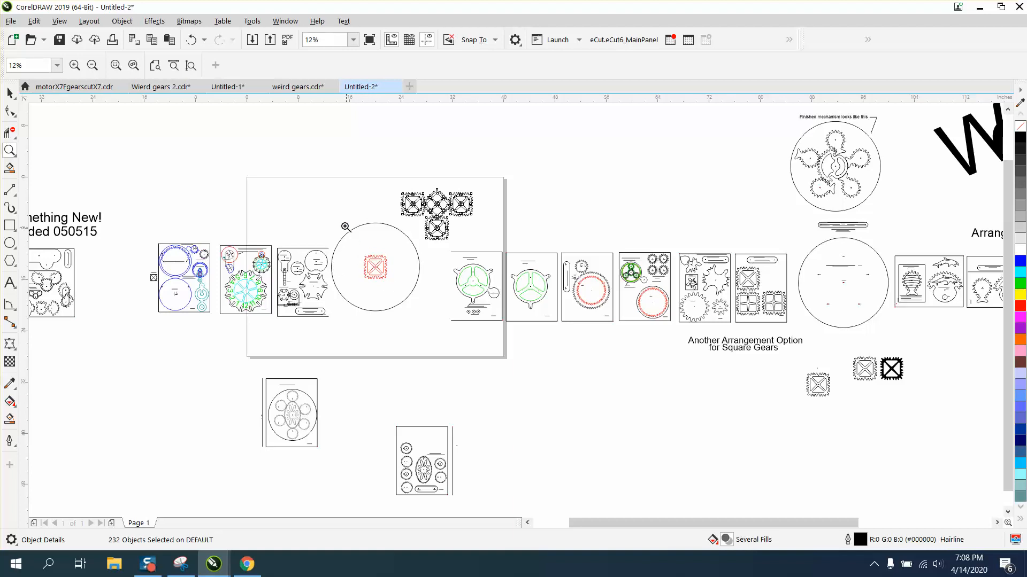
# Select the red gear and rotate it 90 degrees
pyautogui.moveTo(324, 187); pyautogui.dragTo(577, 348)
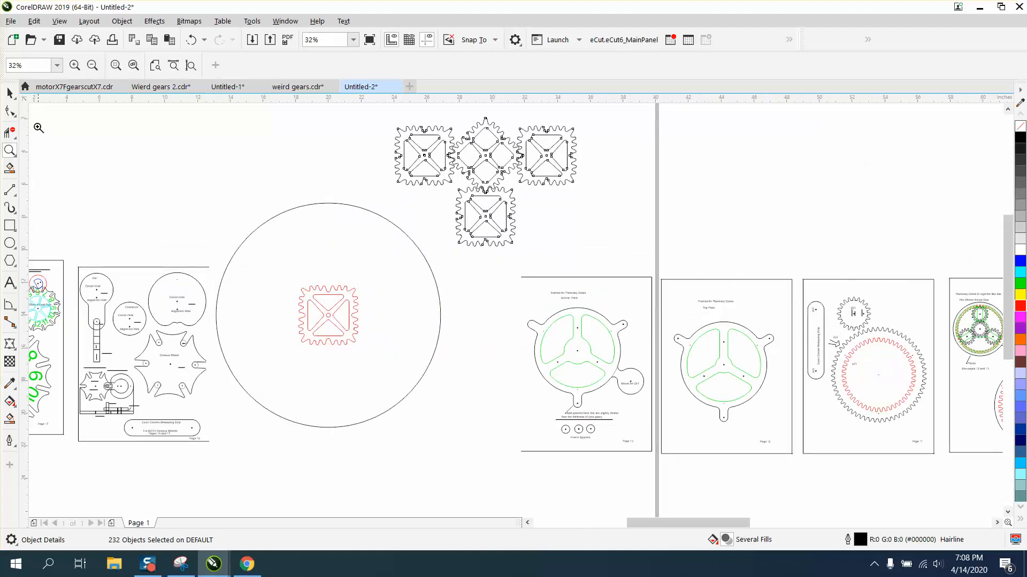
pyautogui.press('space')
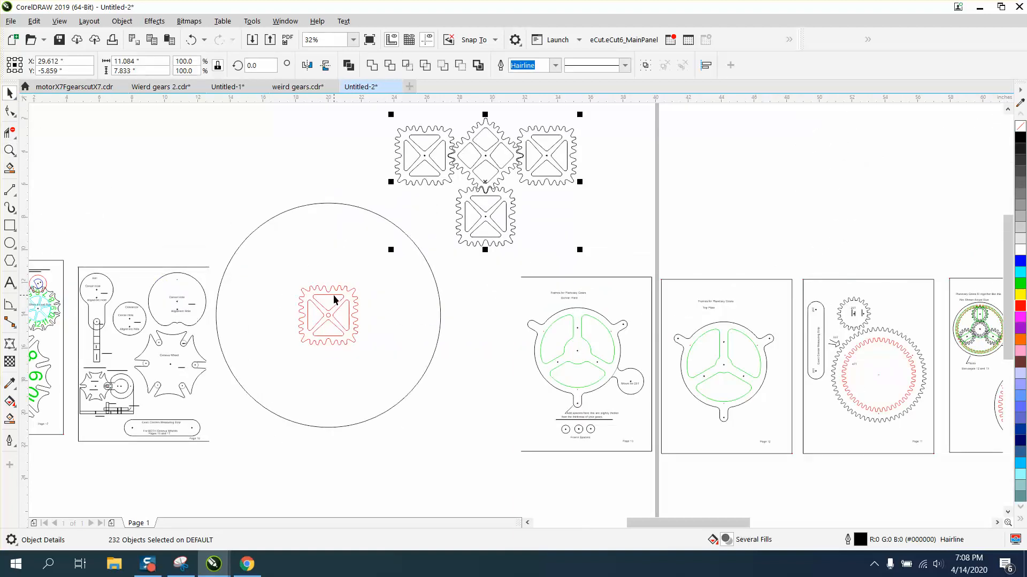
pyautogui.click(333, 294)
pyautogui.click(334, 294)
pyautogui.moveTo(463, 262); pyautogui.dragTo(433, 373)
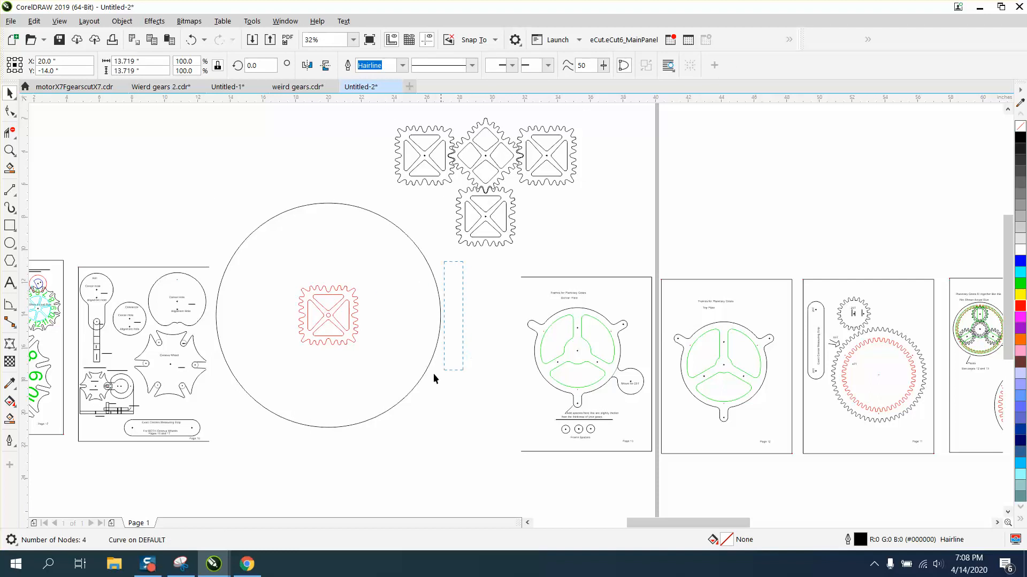
pyautogui.moveTo(279, 368); pyautogui.dragTo(272, 358)
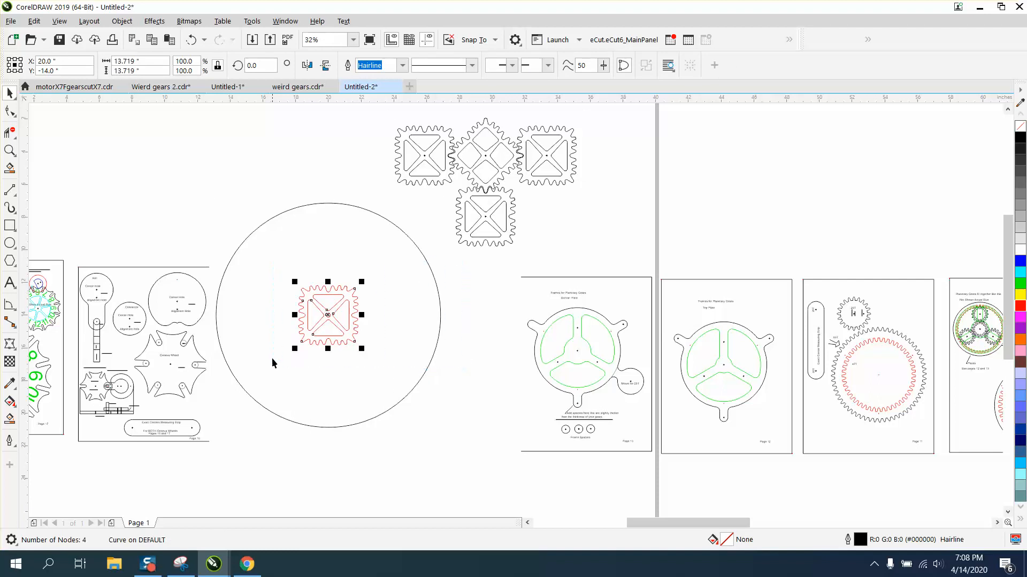
pyautogui.click(254, 66)
pyautogui.write('90')
pyautogui.press('Return')
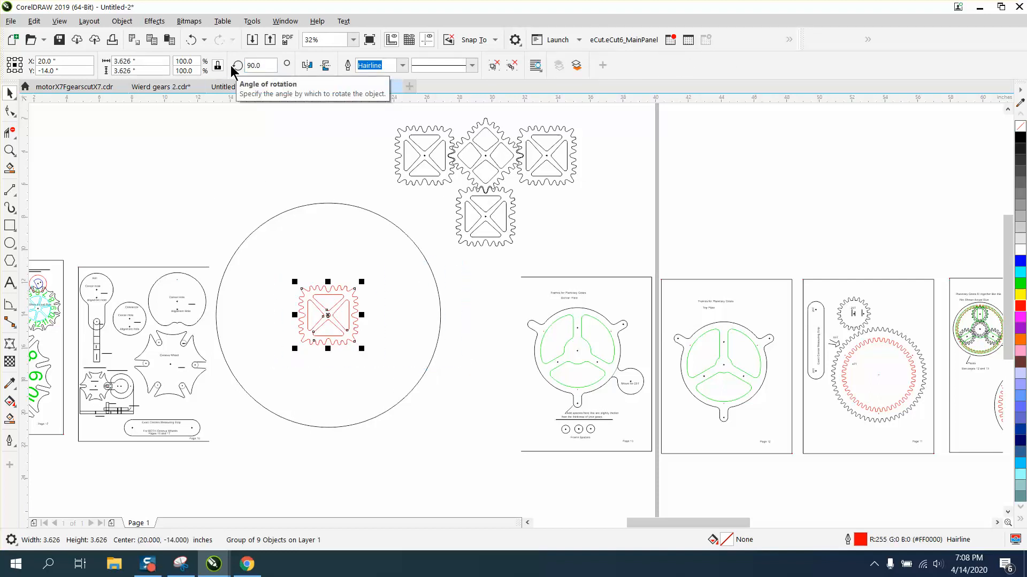
# Set the red gear's rotation angle to 45 degrees
pyautogui.click(248, 68)
pyautogui.write('45')
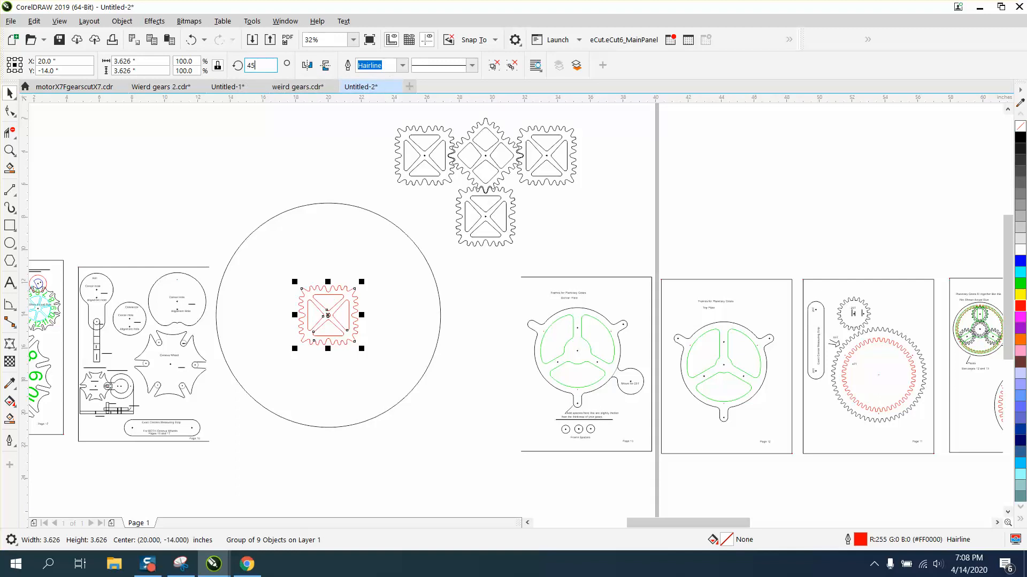
pyautogui.press('Return')
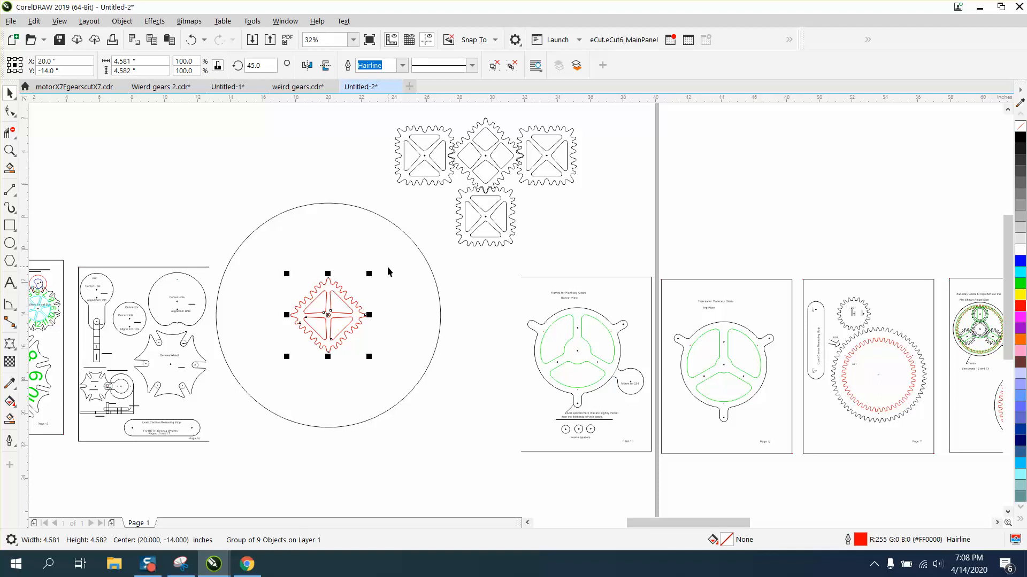
# Place a copy of the red gear above the original and set the copy's rotation to 0 degrees
pyautogui.moveTo(328, 309); pyautogui.dragTo(331, 230)
pyautogui.click(268, 68)
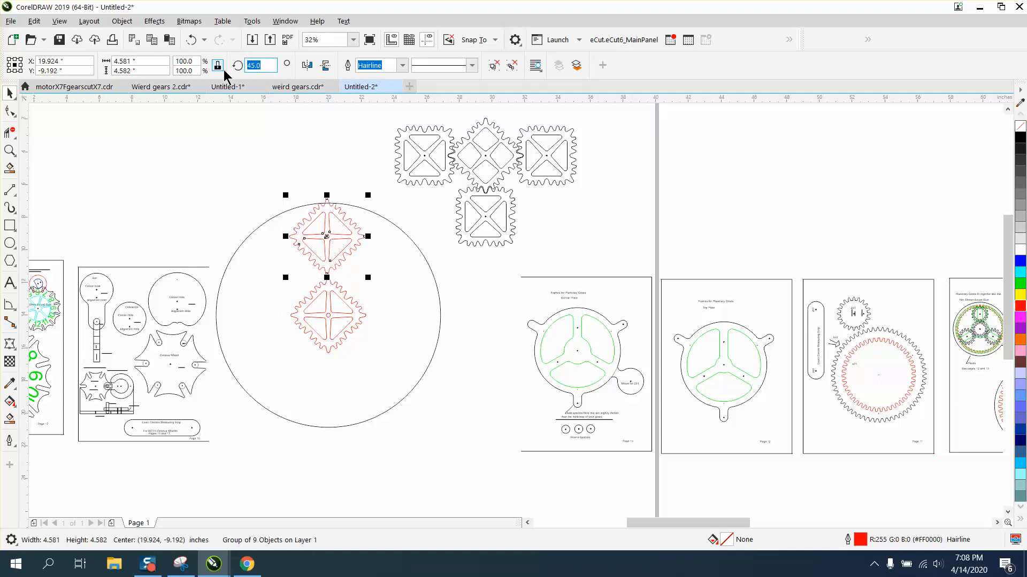
pyautogui.press('Return')
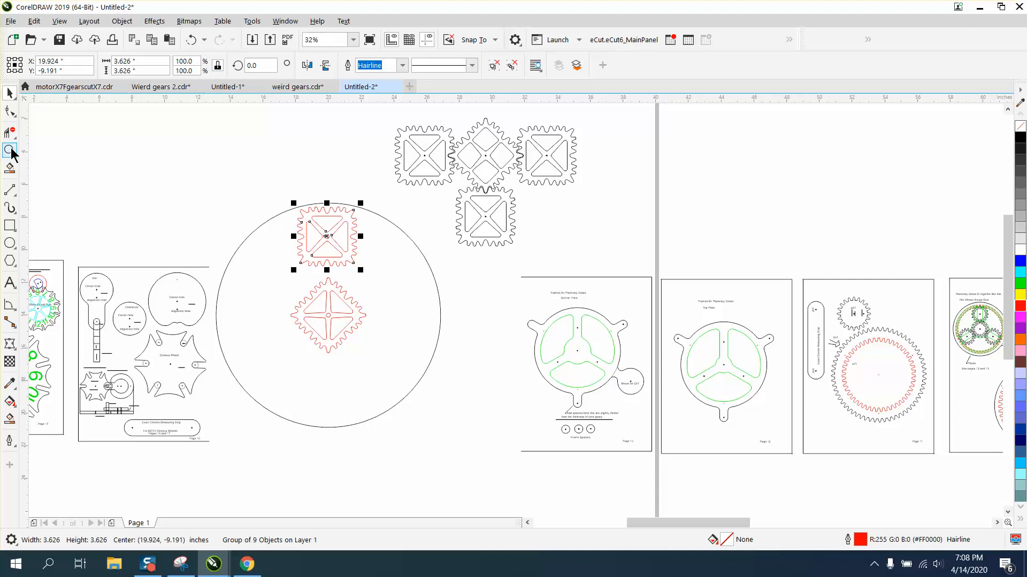
# Center the upper red gear on the page and move it straight up above the diamond-shaped gear
pyautogui.click(12, 151)
pyautogui.moveTo(248, 182); pyautogui.dragTo(516, 441)
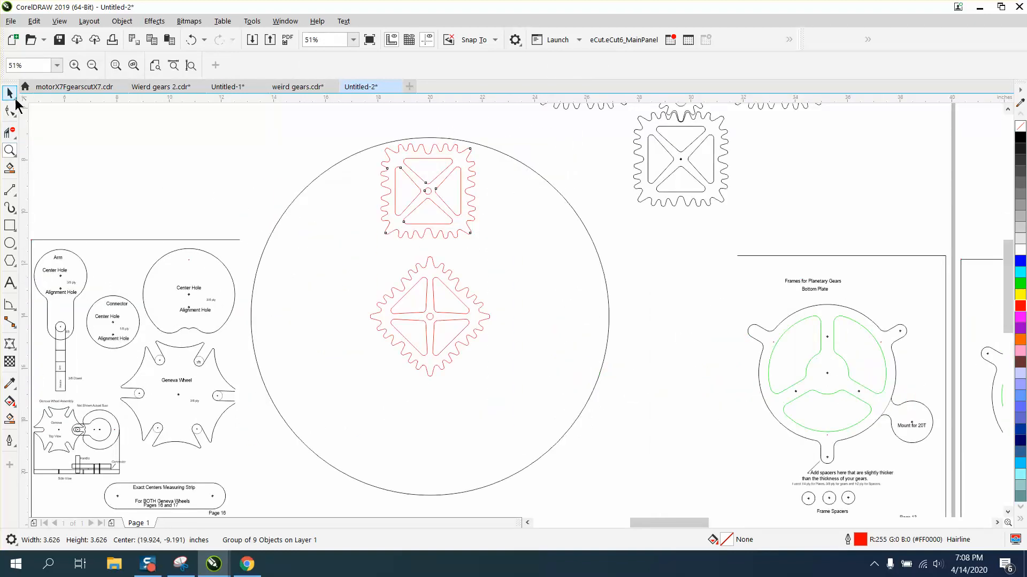
pyautogui.click(12, 96)
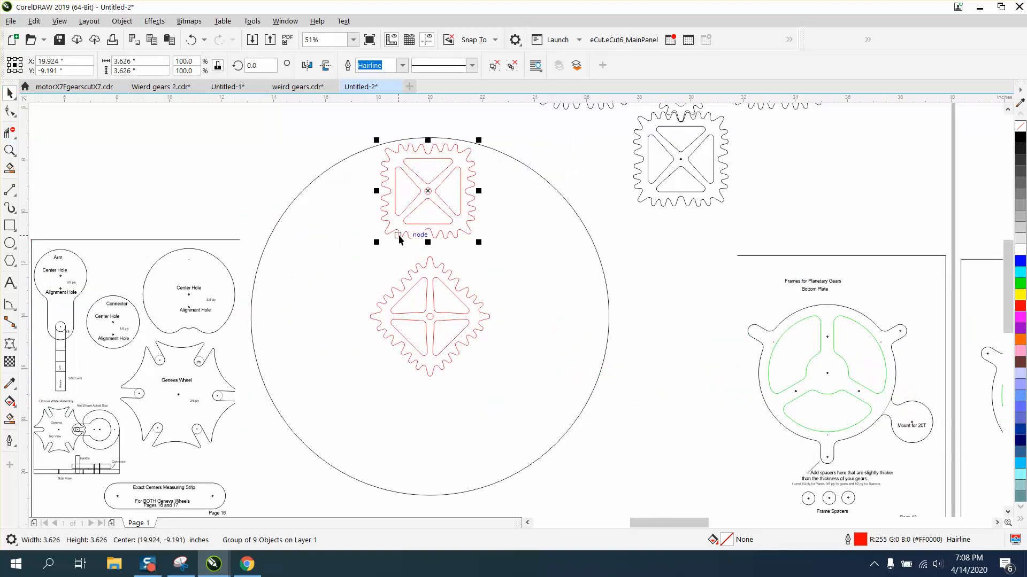
pyautogui.press('p')
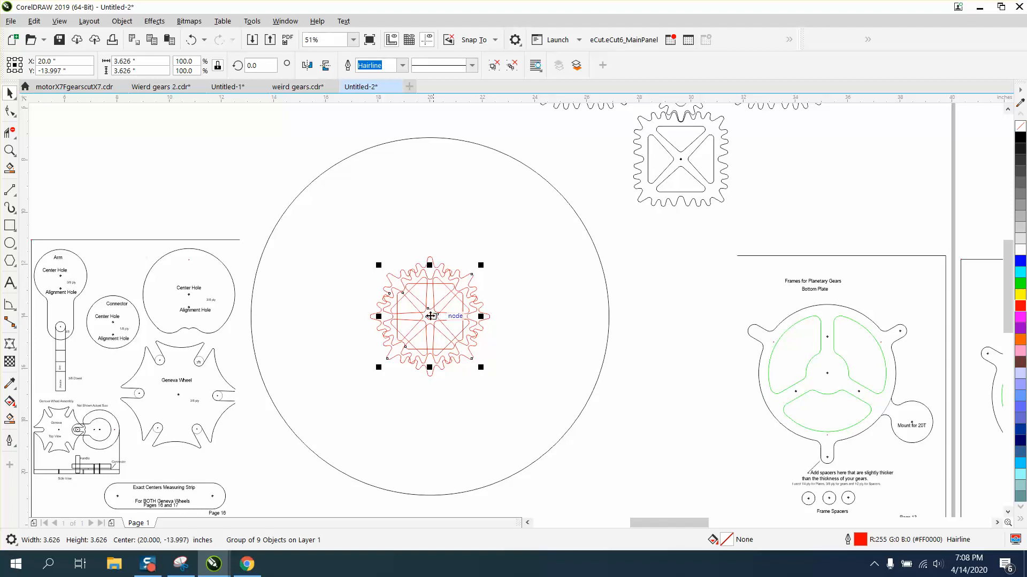
pyautogui.moveTo(429, 316); pyautogui.dragTo(432, 218)
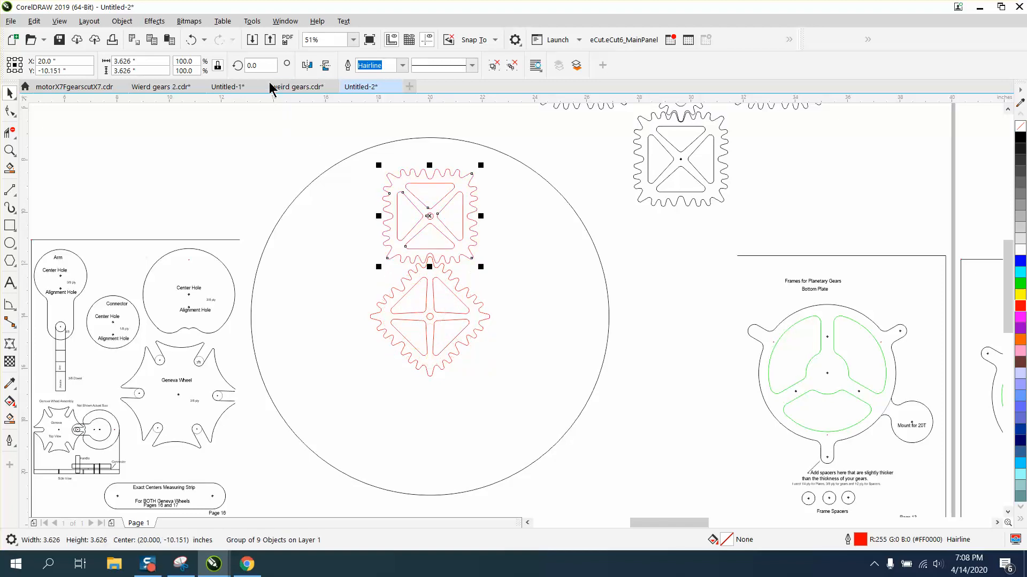
# Select the large circle and nudge it down one step
pyautogui.click(264, 104)
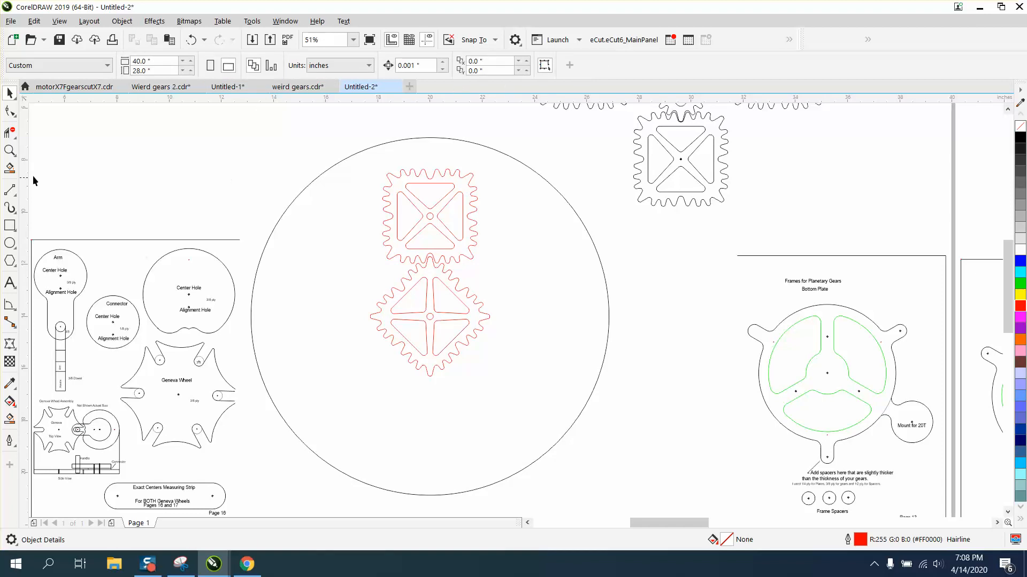
pyautogui.click(9, 150)
pyautogui.moveTo(345, 189); pyautogui.dragTo(529, 328)
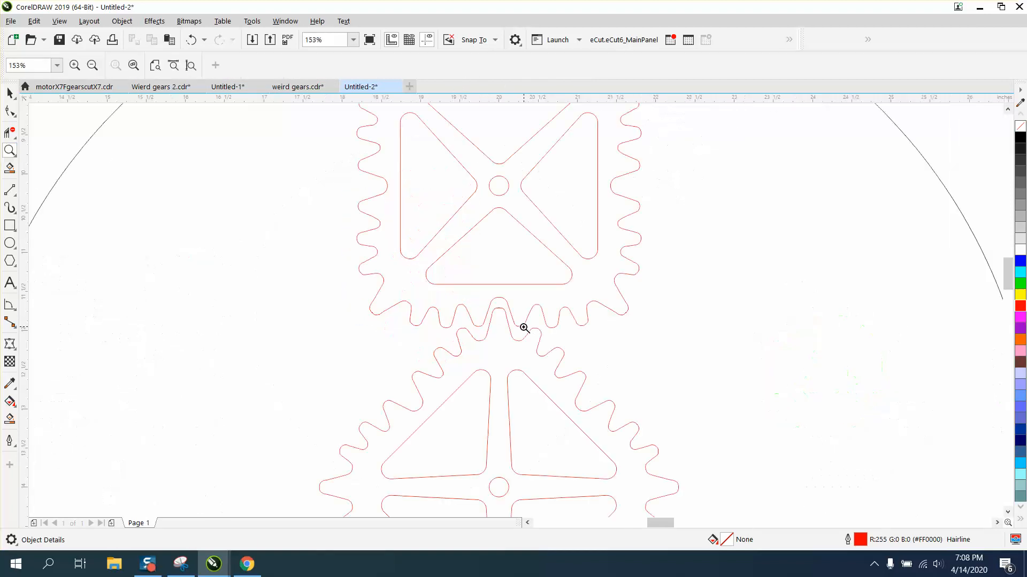
pyautogui.click(16, 94)
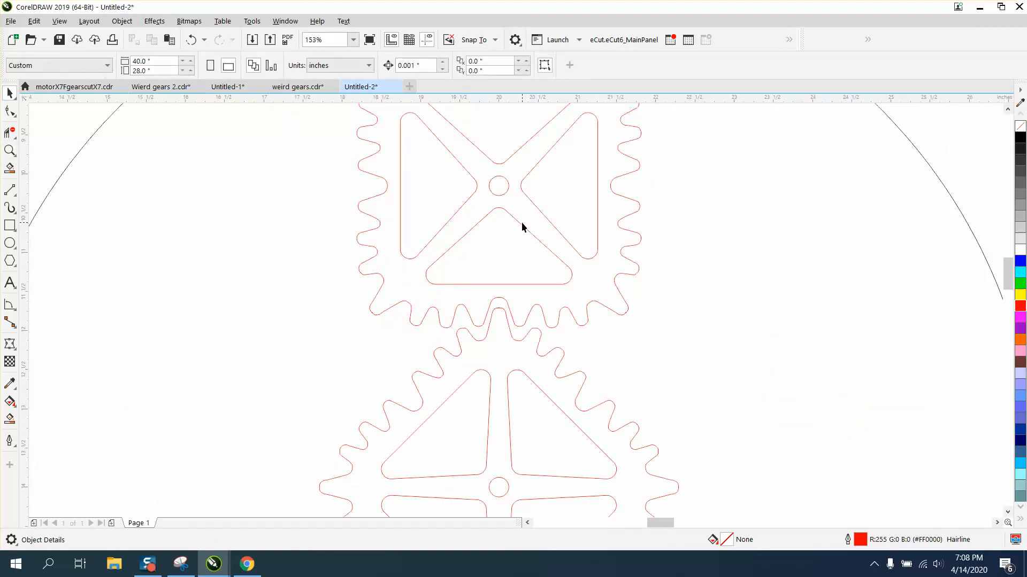
pyautogui.click(524, 228)
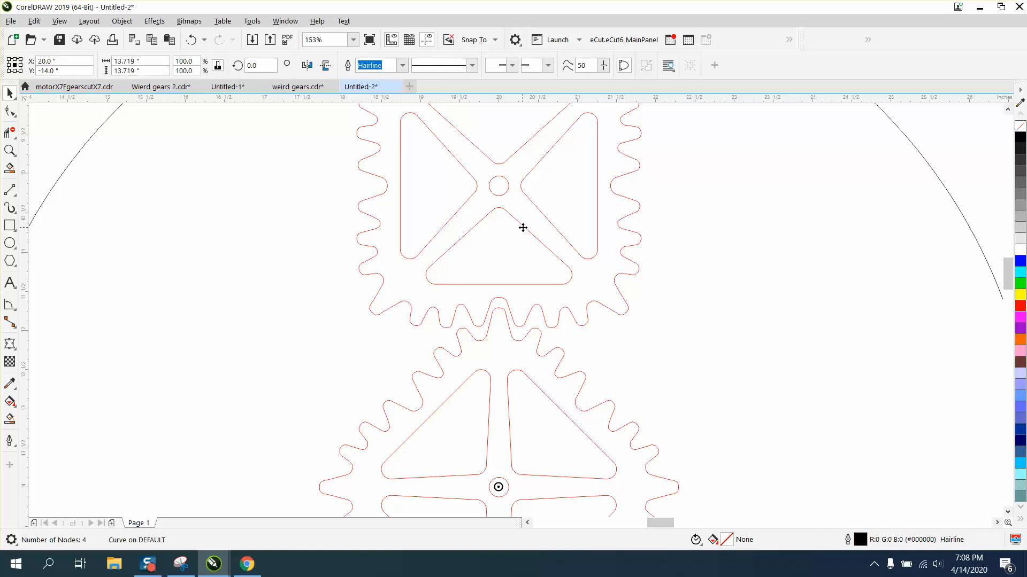
pyautogui.press('Down')
# Send the large circle to the back of the page
pyautogui.click(944, 162)
pyautogui.scroll(-2, 894, 177)
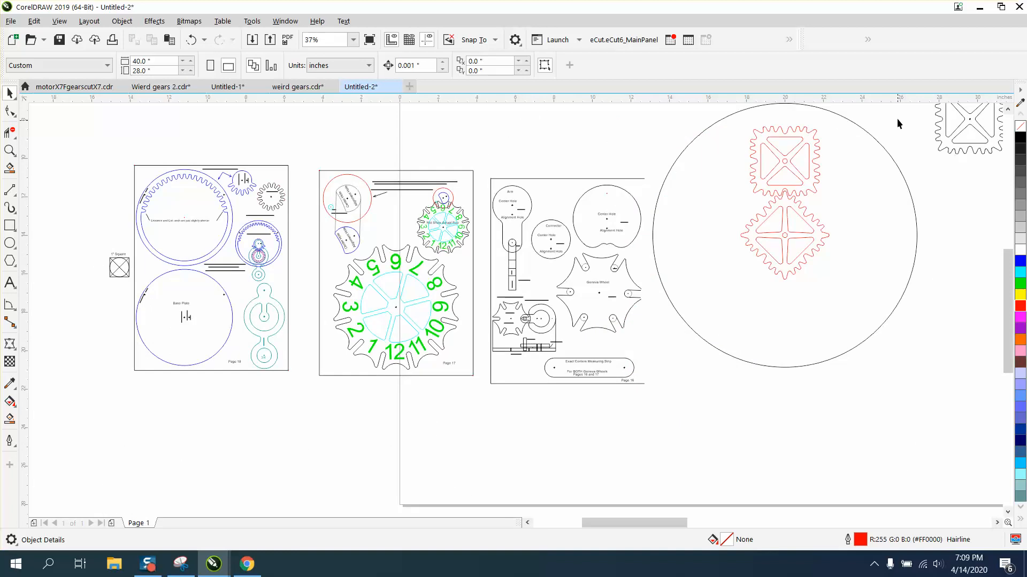
pyautogui.click(871, 135)
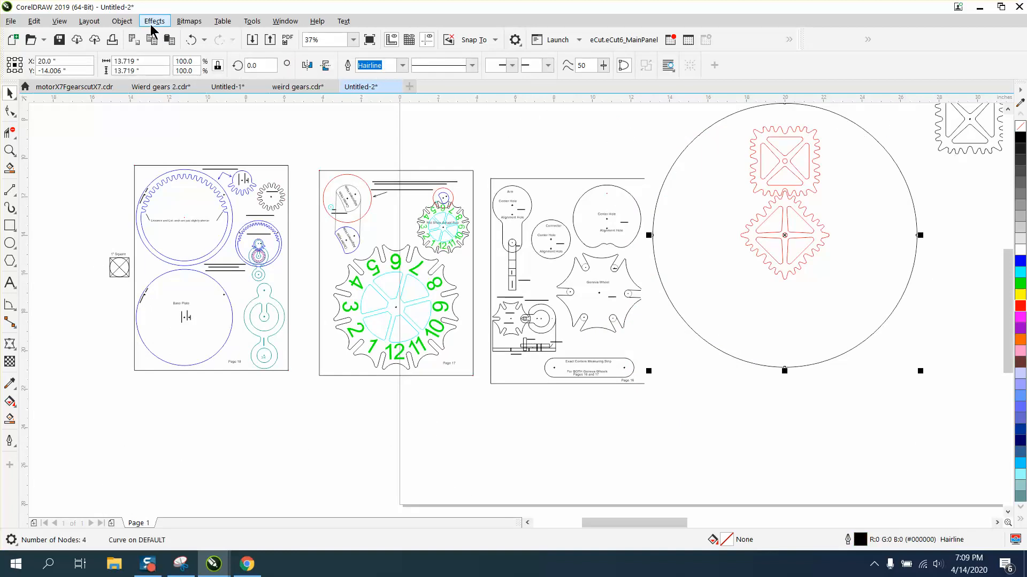
pyautogui.click(123, 21)
pyautogui.moveTo(153, 220)
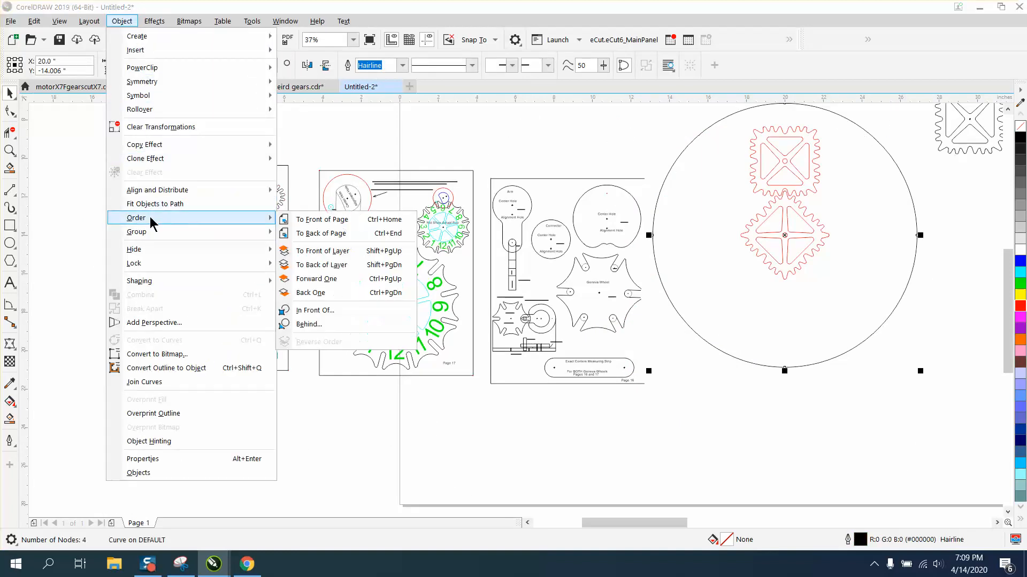
pyautogui.click(300, 233)
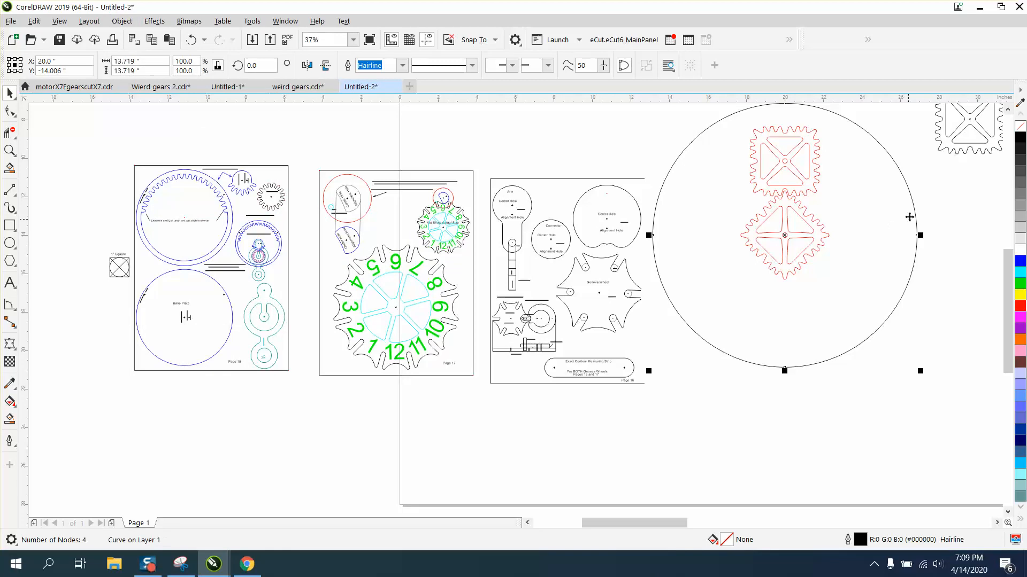
# Nudge the upper red gear down step by step until its teeth mesh with the diamond gear
pyautogui.click(935, 206)
pyautogui.click(803, 194)
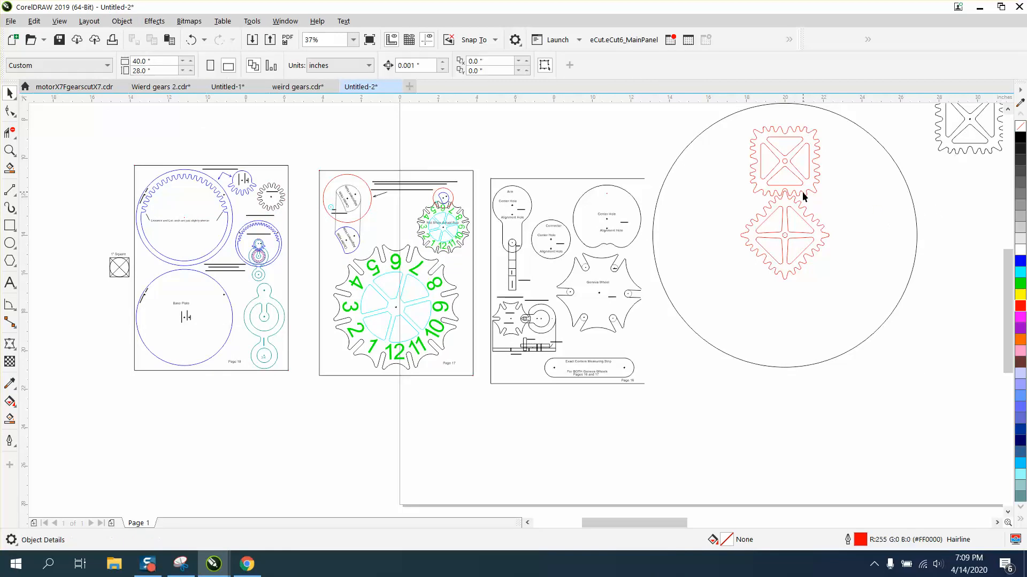
pyautogui.click(10, 154)
pyautogui.moveTo(726, 129); pyautogui.dragTo(921, 316)
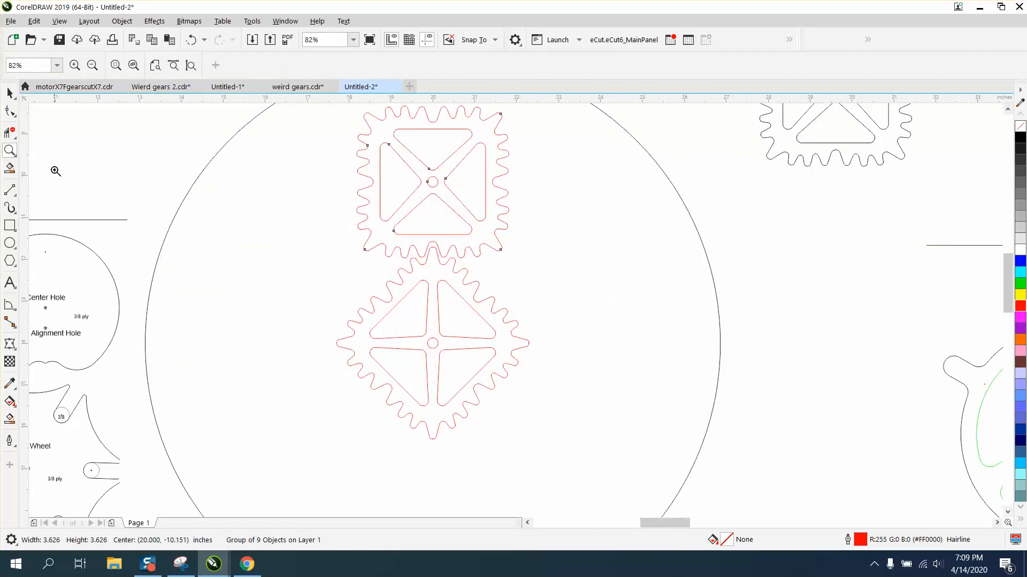
pyautogui.click(10, 93)
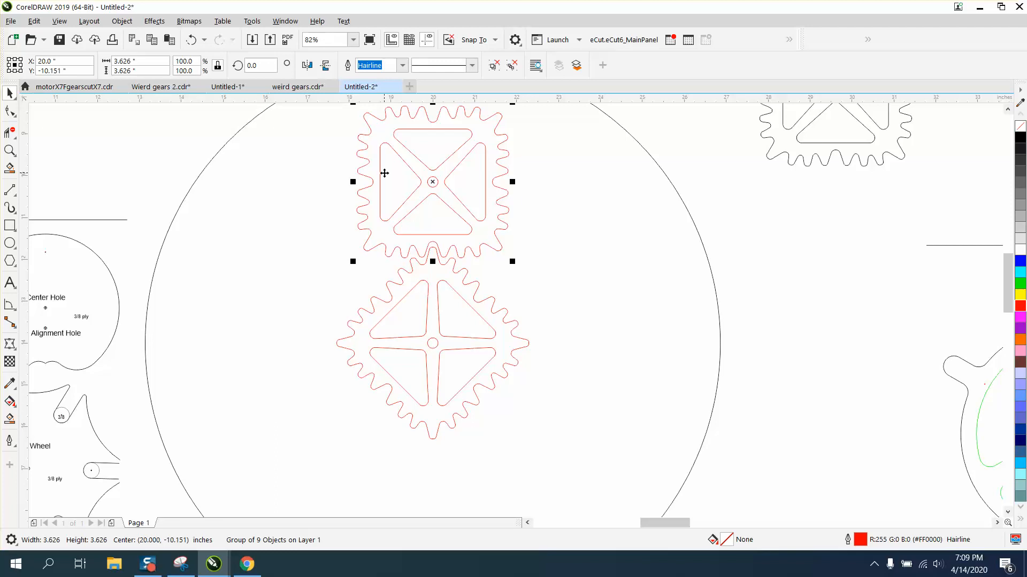
pyautogui.press('Down')
pyautogui.press('Down')
pyautogui.press('Down')
pyautogui.press('Down')
pyautogui.press('Down')
pyautogui.press('Down')
pyautogui.press('Down')
pyautogui.press('Down')
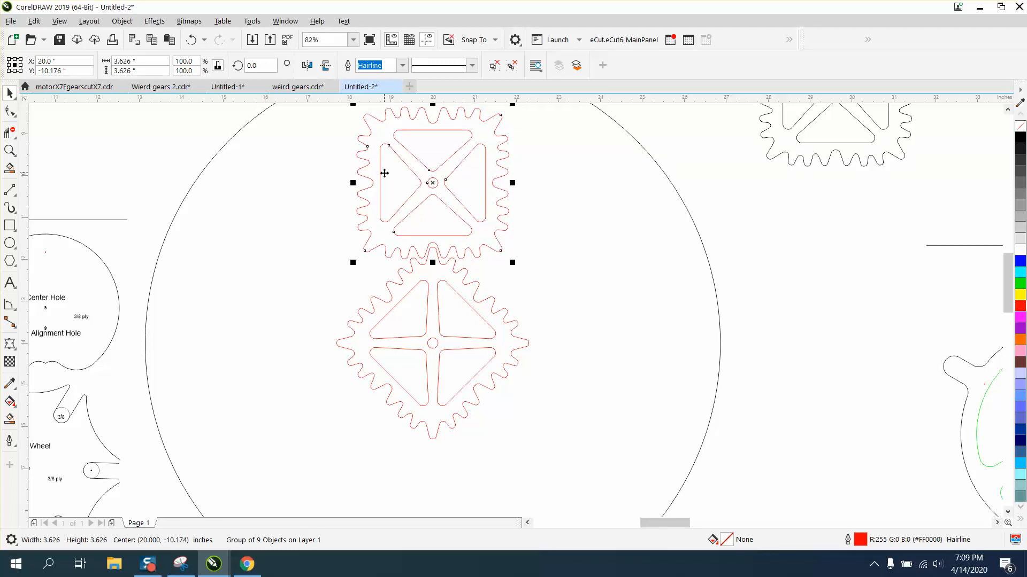
pyautogui.press('Down')
pyautogui.press('Down')
pyautogui.press('Down')
pyautogui.press('Down')
pyautogui.press('Down')
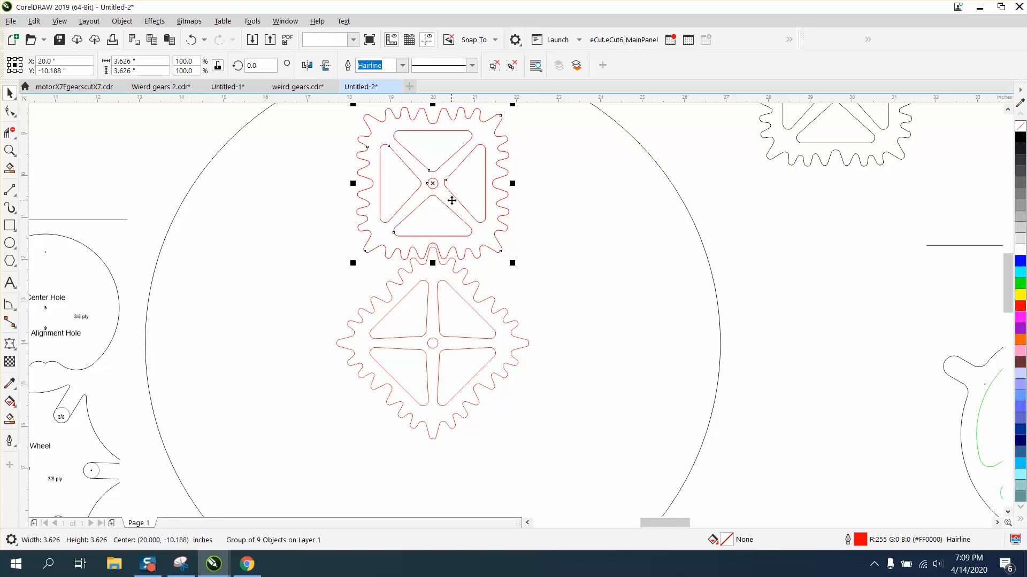
# Move the upper gear's rotation center to the diamond gear's center and rotate a copy 90 degrees around it
pyautogui.click(433, 184)
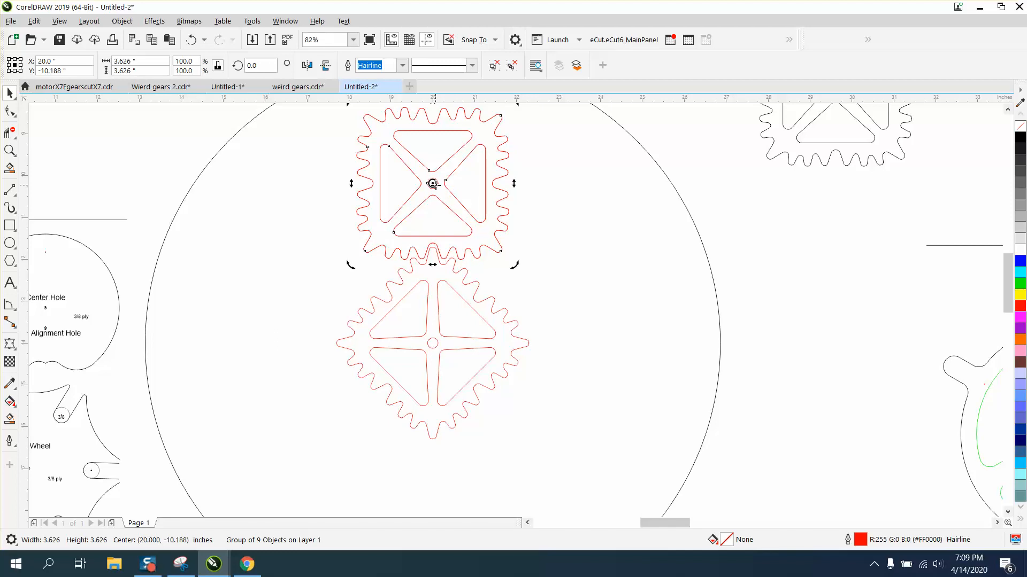
pyautogui.moveTo(433, 184); pyautogui.dragTo(432, 343)
pyautogui.click(260, 66)
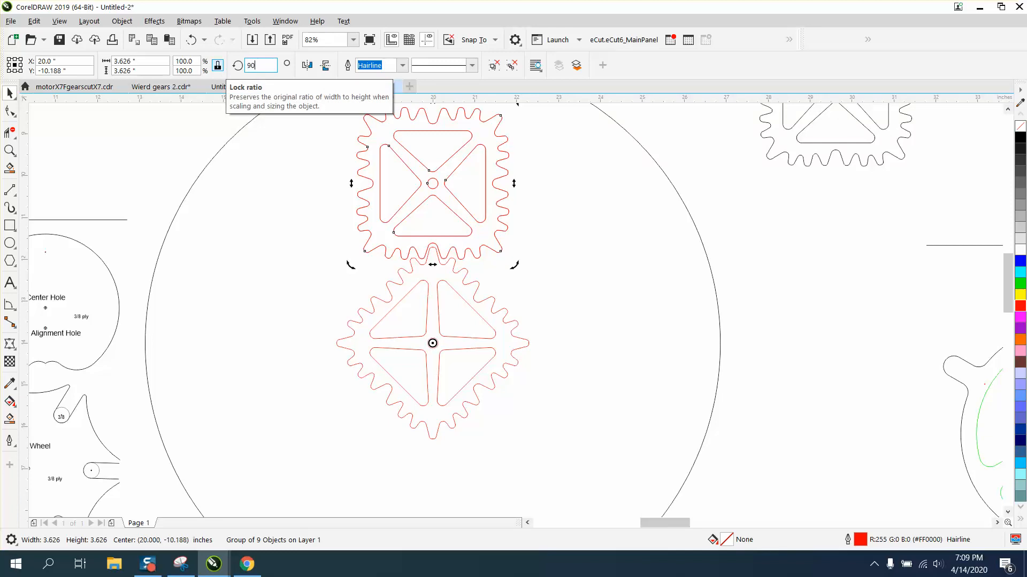
pyautogui.press('Return')
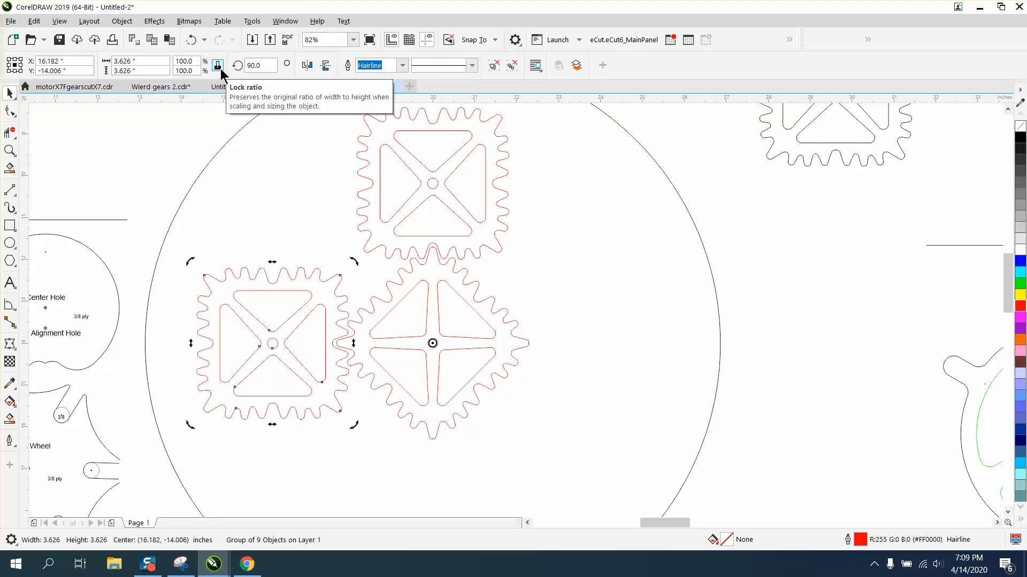
# Repeat the rotated duplicate twice to place gears below and to the right of the diamond gear
pyautogui.hotkey('ctrl', 'd')
pyautogui.hotkey('ctrl', 'd')
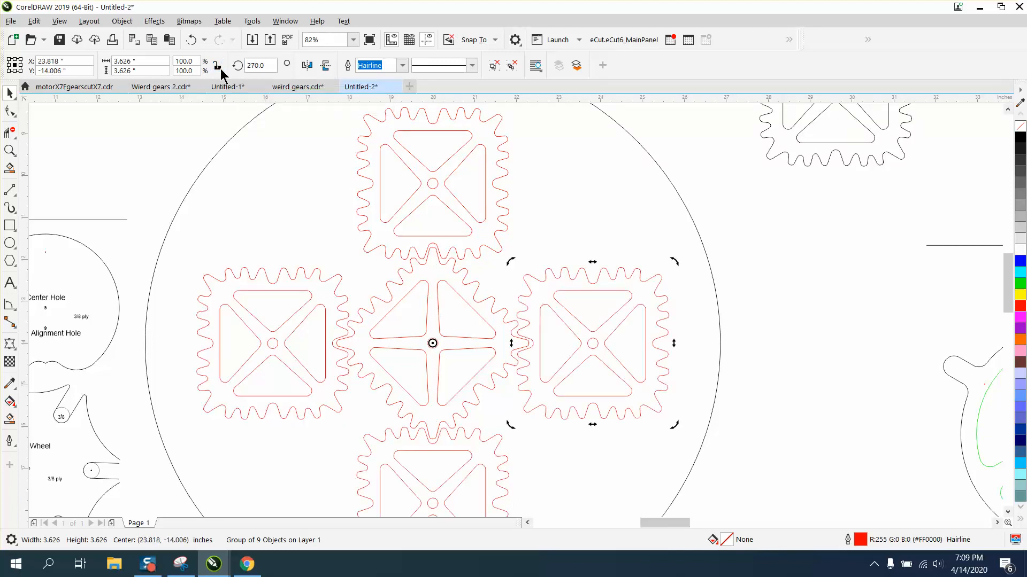
pyautogui.click(825, 336)
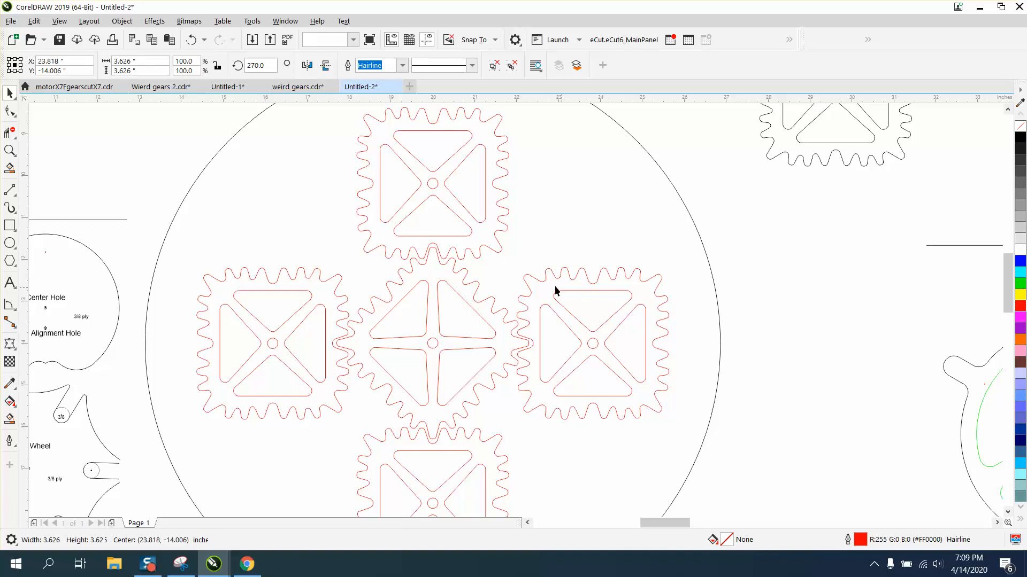
# Select and delete the parts sheet to the left of the large circle
pyautogui.scroll(-3, 556, 289)
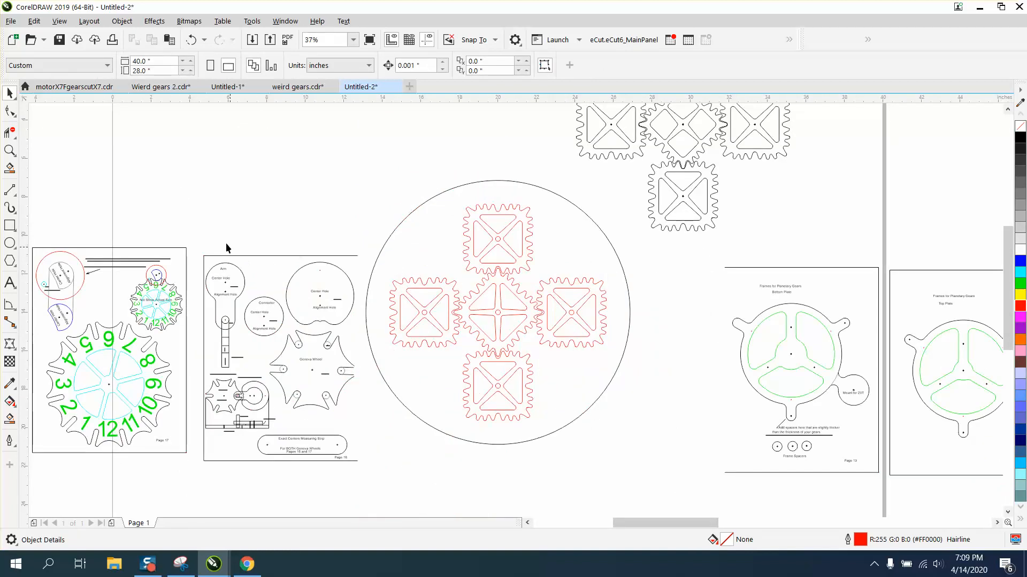
pyautogui.moveTo(197, 247); pyautogui.dragTo(394, 473)
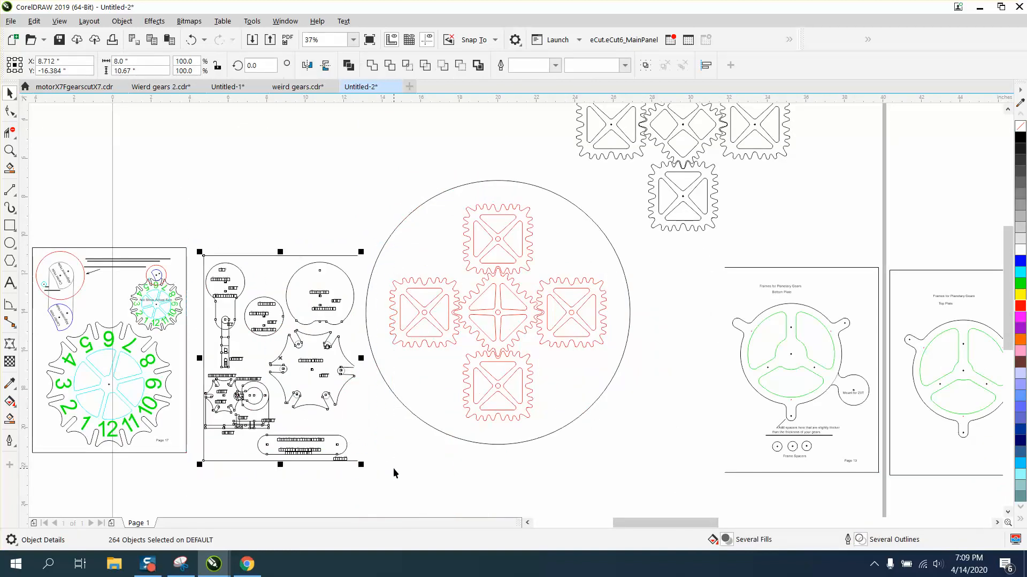
pyautogui.press('Delete')
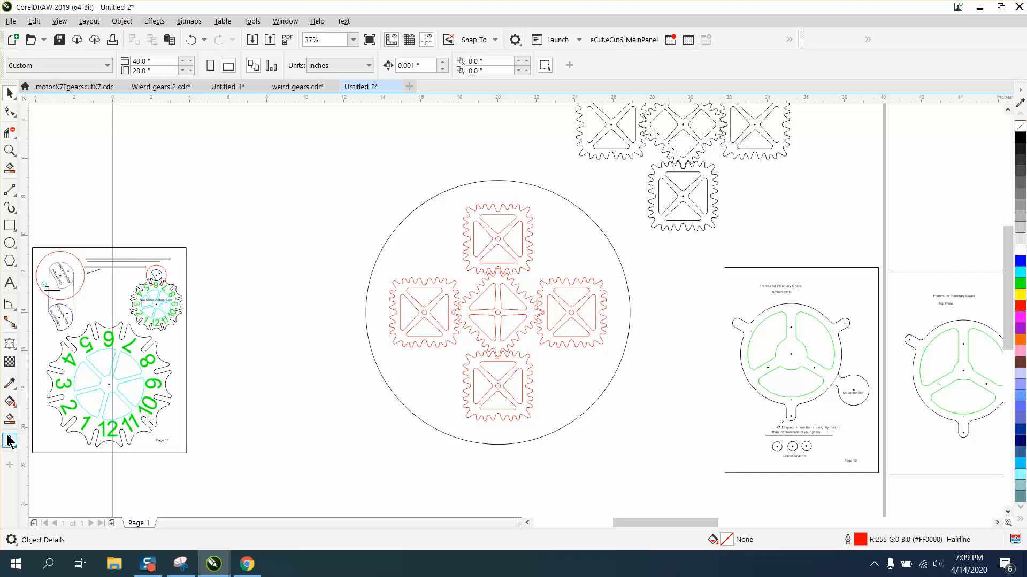
# Use Smart Fill inside the gear cluster to create filled shapes of the gears' center holes
pyautogui.click(9, 421)
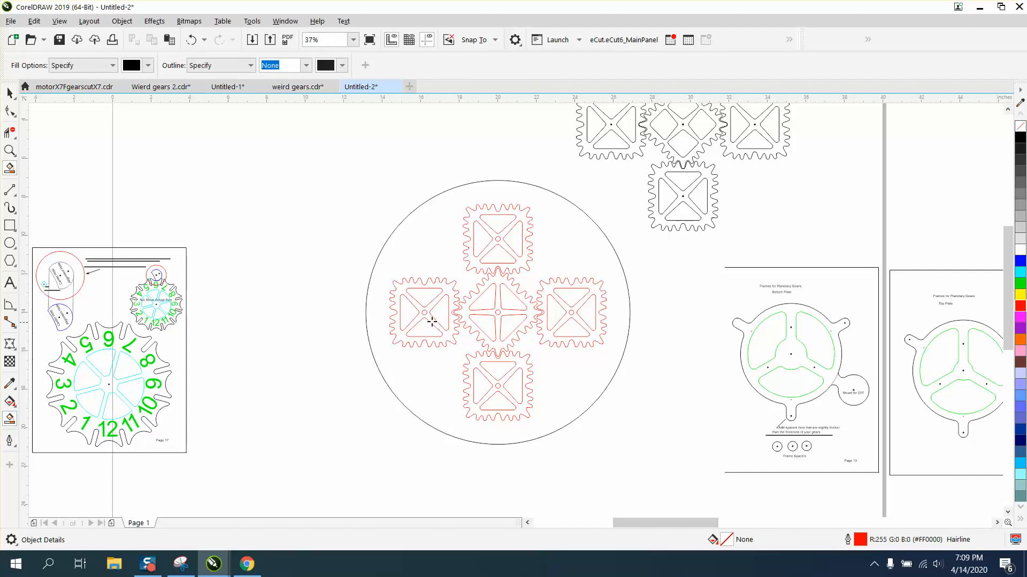
pyautogui.click(482, 330)
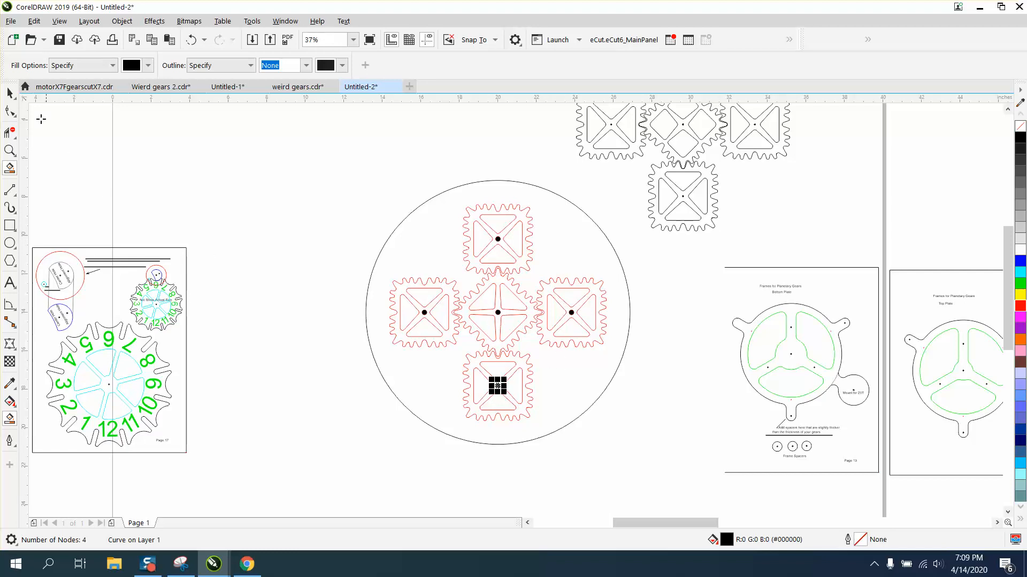
pyautogui.click(9, 93)
pyautogui.click(454, 265)
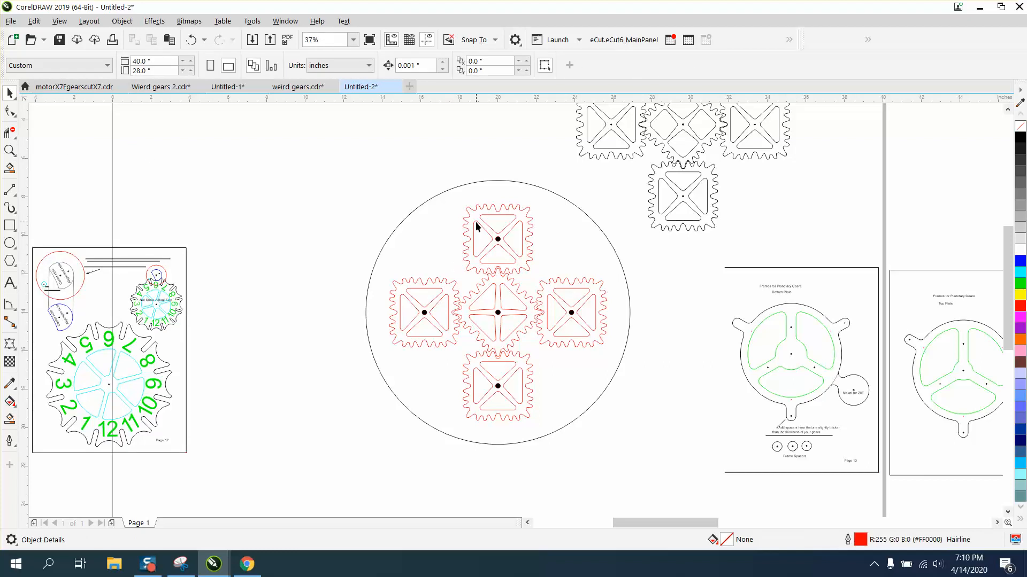
# Move the five gears out of the circle to its left, leaving the filled center-hole shapes behind
pyautogui.moveTo(476, 226); pyautogui.dragTo(331, 161)
pyautogui.moveTo(478, 329); pyautogui.dragTo(244, 323)
pyautogui.moveTo(509, 383); pyautogui.dragTo(295, 381)
pyautogui.moveTo(558, 327); pyautogui.dragTo(397, 164)
# Select the five center-hole shapes, remove their fill and give them a red outline
pyautogui.moveTo(627, 191); pyautogui.dragTo(411, 415)
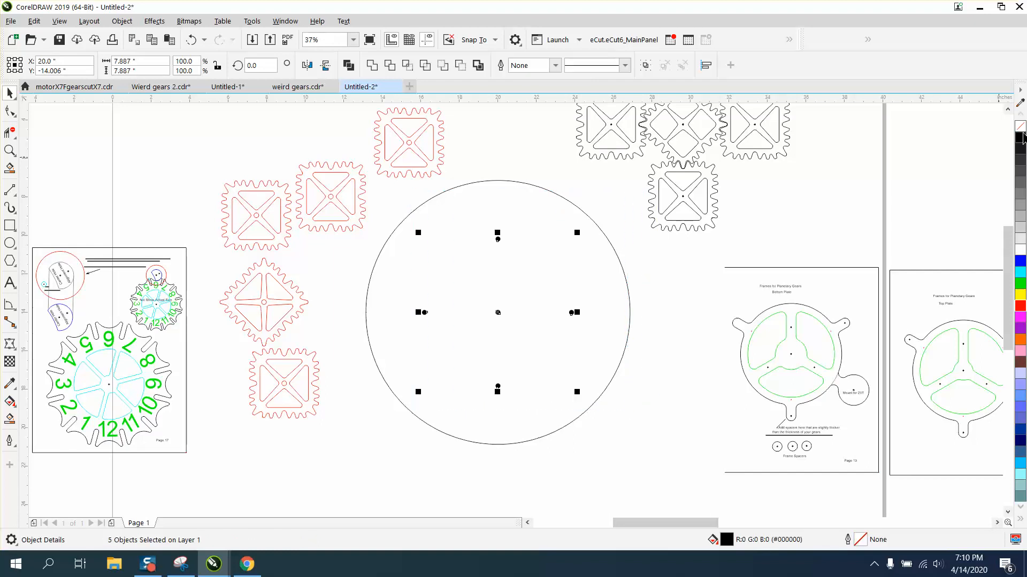
pyautogui.click(1020, 126)
pyautogui.rightClick(1020, 307)
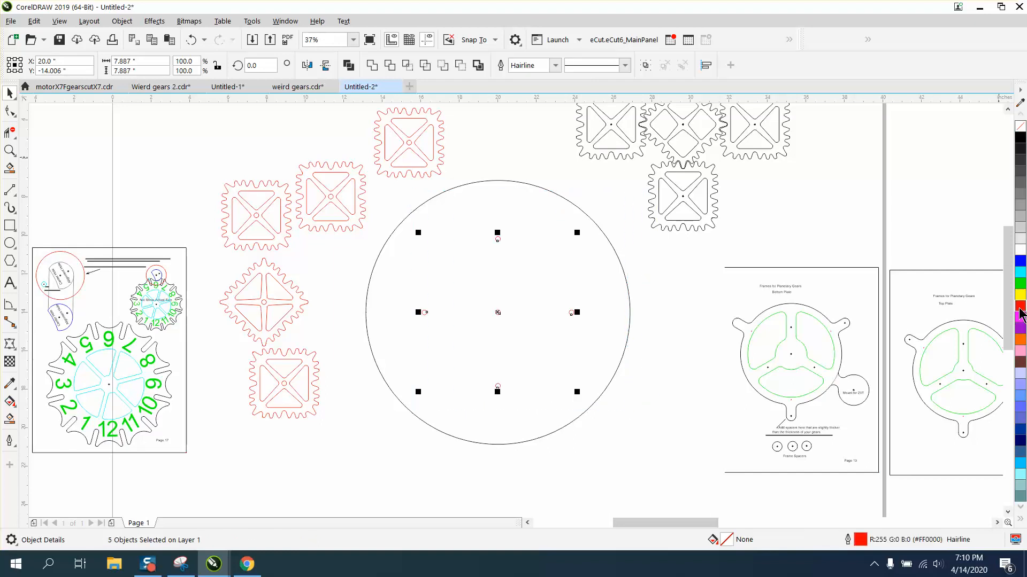
pyautogui.click(649, 361)
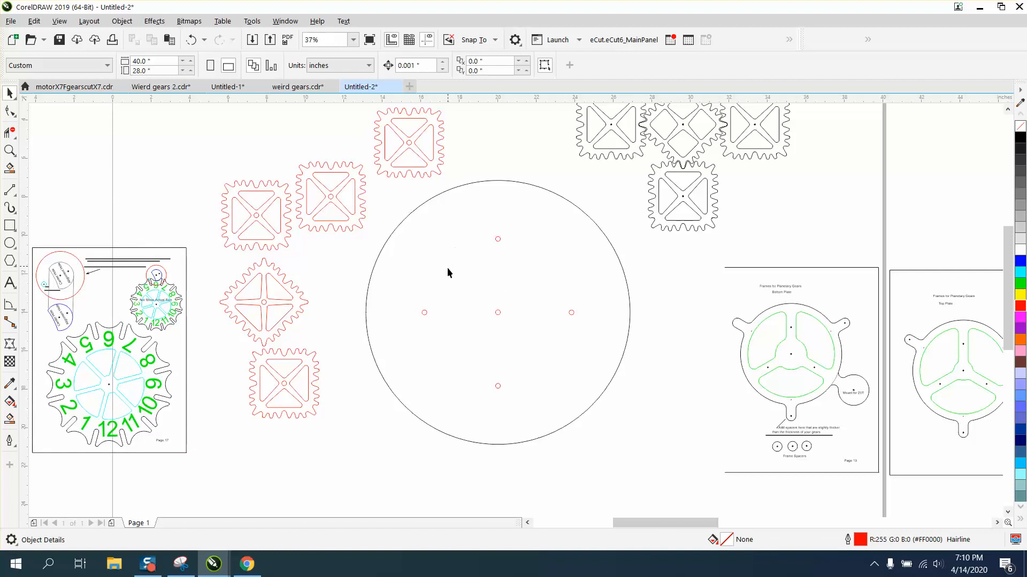
# Move the diamond-shaped gear down below the other gears outside the circle
pyautogui.click(270, 307)
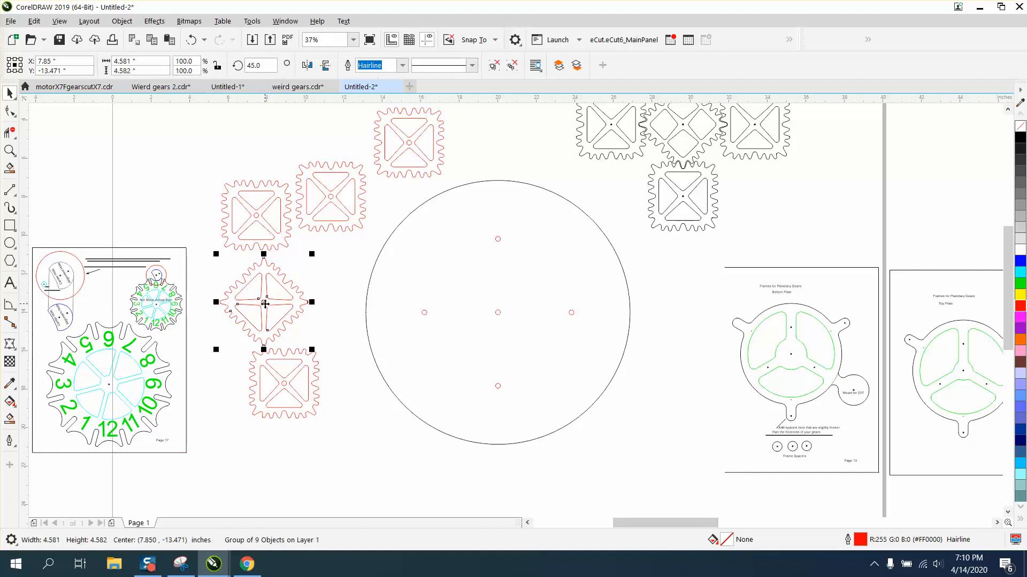
pyautogui.moveTo(264, 305); pyautogui.dragTo(354, 444)
pyautogui.scroll(-2, 536, 389)
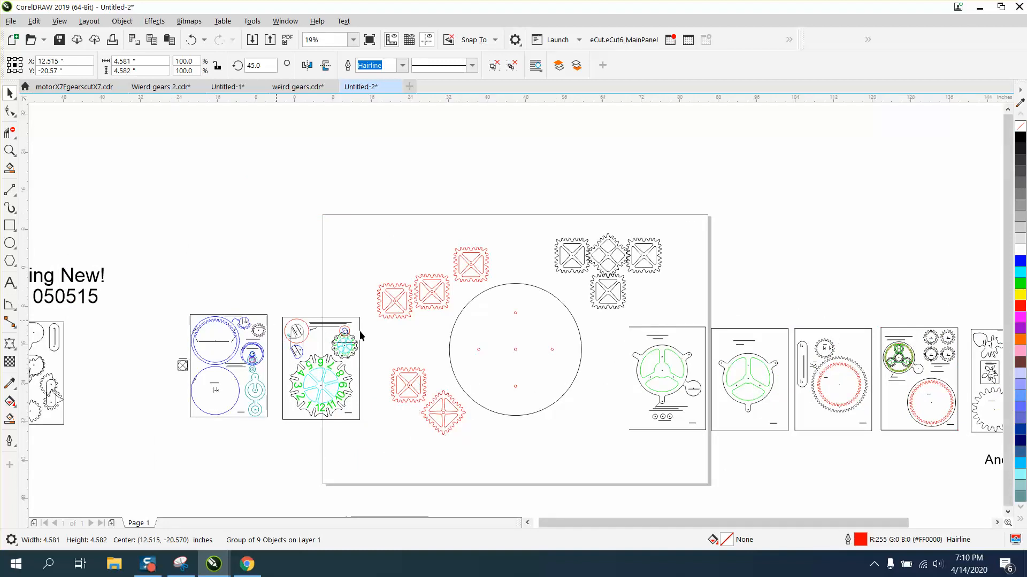
pyautogui.scroll(-2, 262, 337)
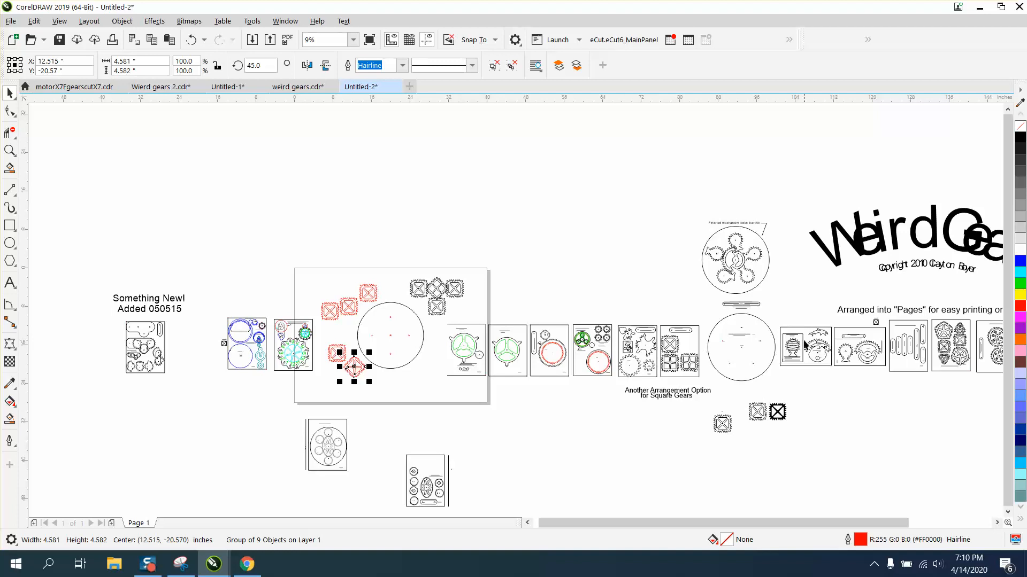
pyautogui.scroll(-1, 741, 313)
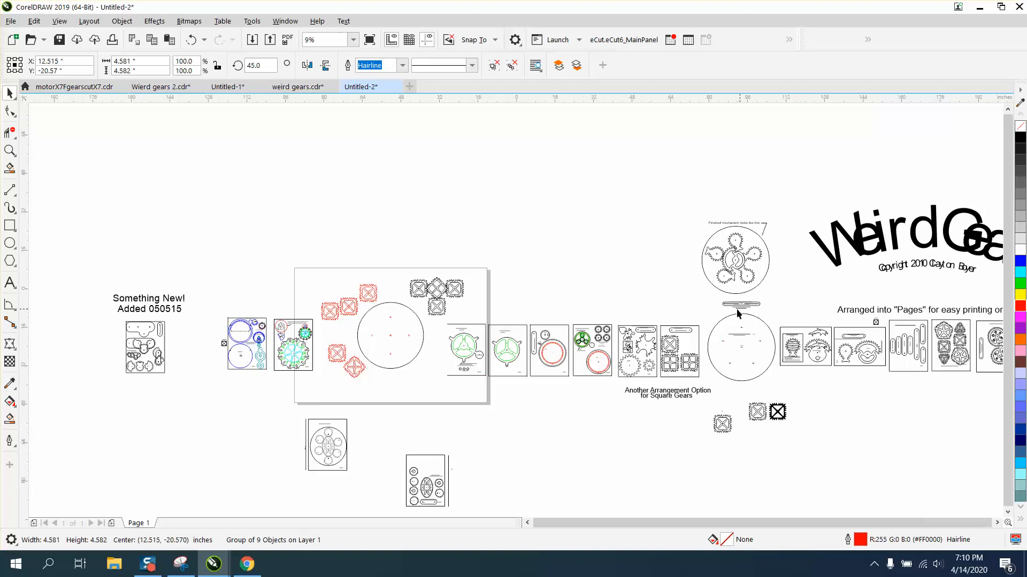
# Try to Smart Fill the body of the Penta gear on the printing page, then undo the fill
pyautogui.click(10, 150)
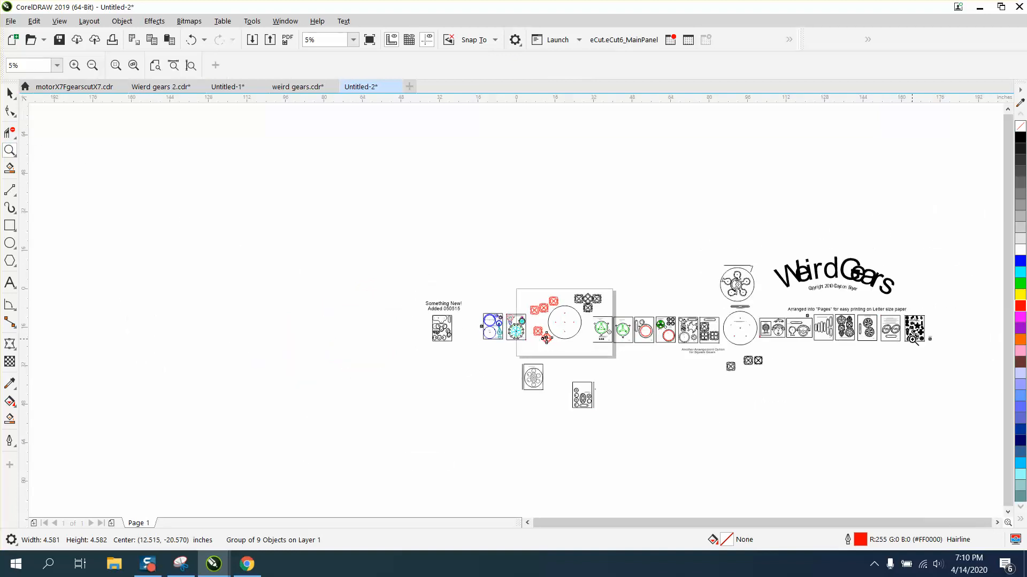
pyautogui.moveTo(837, 304); pyautogui.dragTo(871, 362)
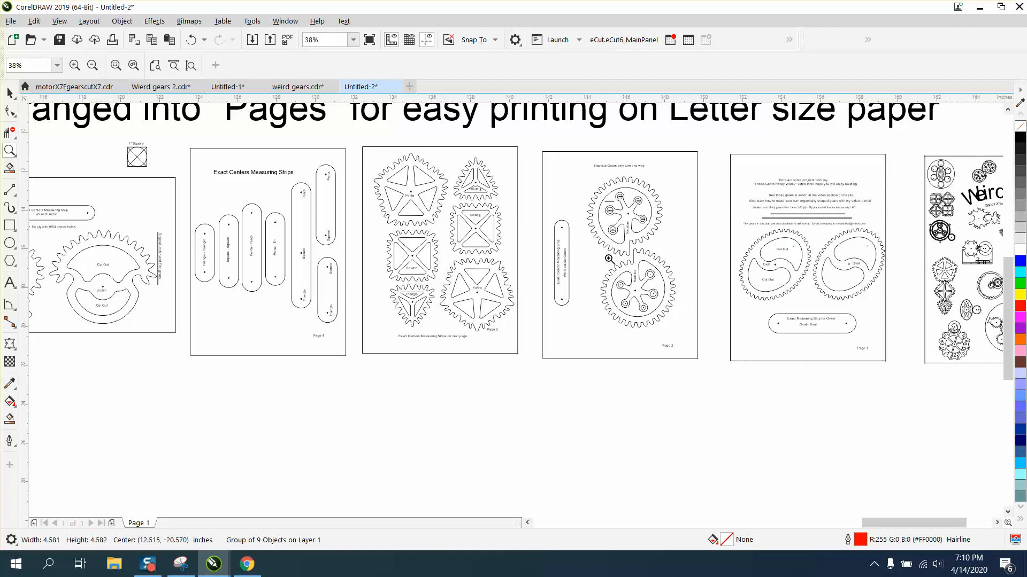
pyautogui.rightClick(483, 199)
pyautogui.moveTo(493, 215); pyautogui.dragTo(492, 214)
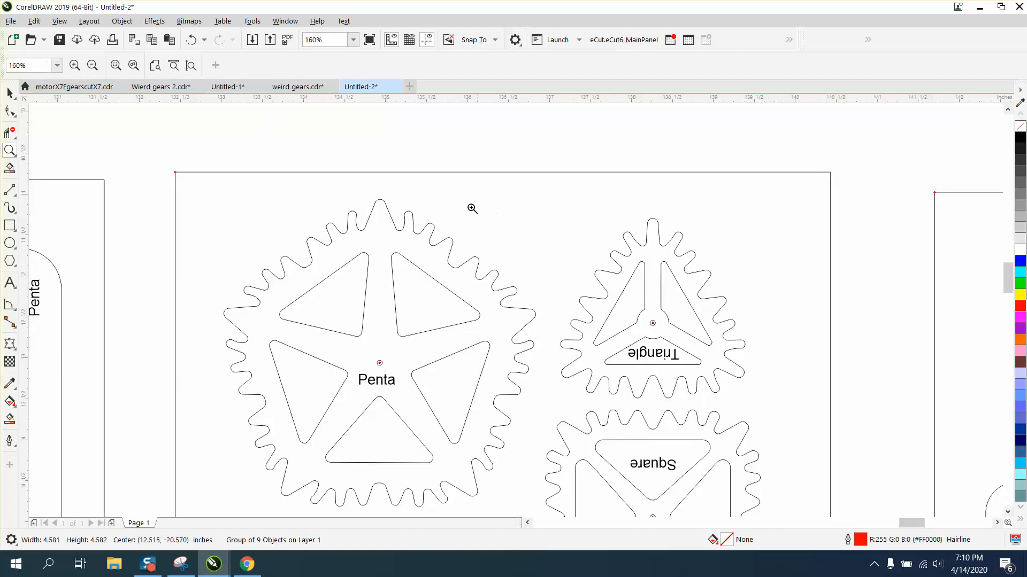
pyautogui.moveTo(369, 192); pyautogui.dragTo(418, 235)
pyautogui.scroll(-2, 442, 205)
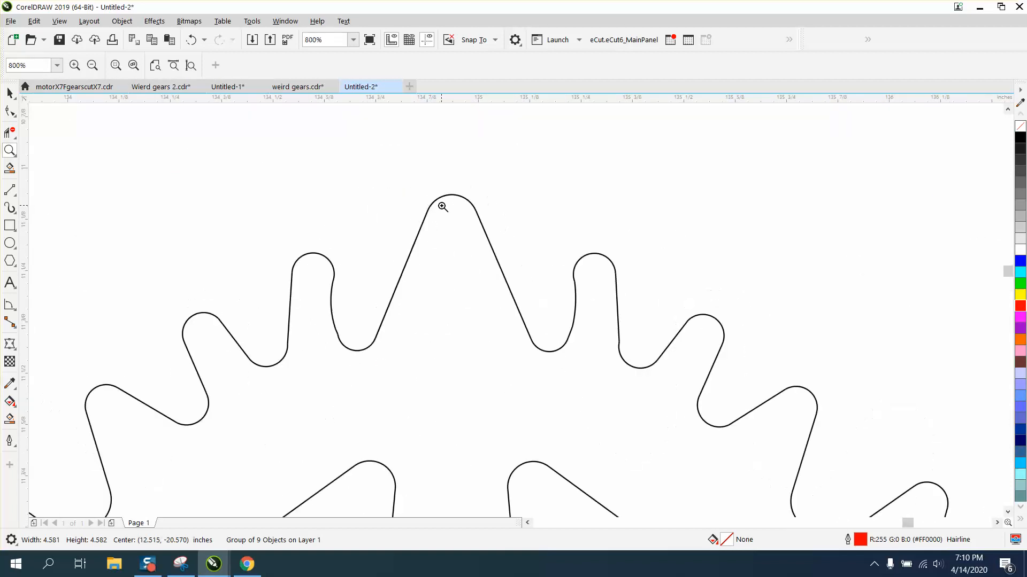
pyautogui.scroll(-1, 310, 211)
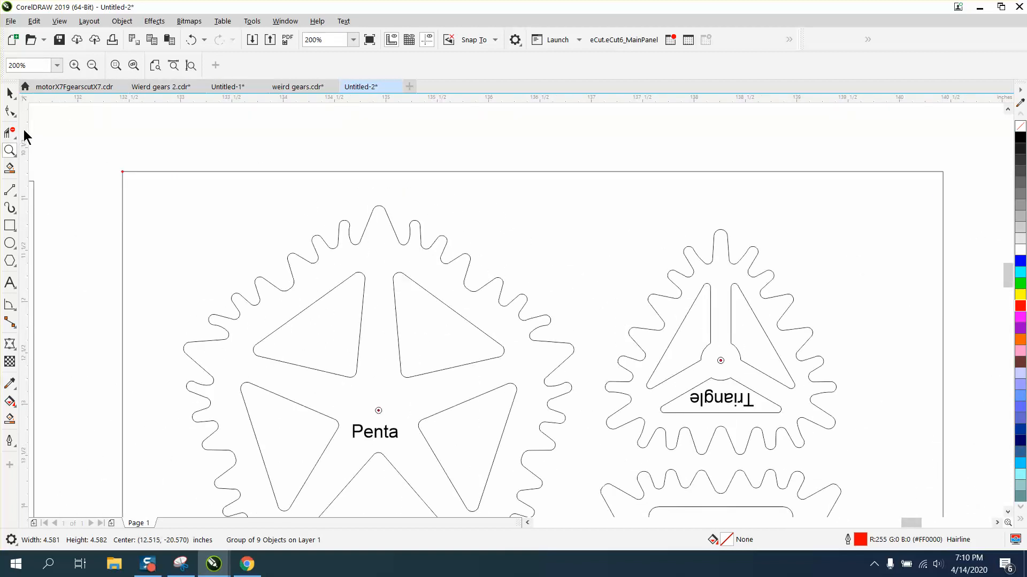
pyautogui.click(9, 419)
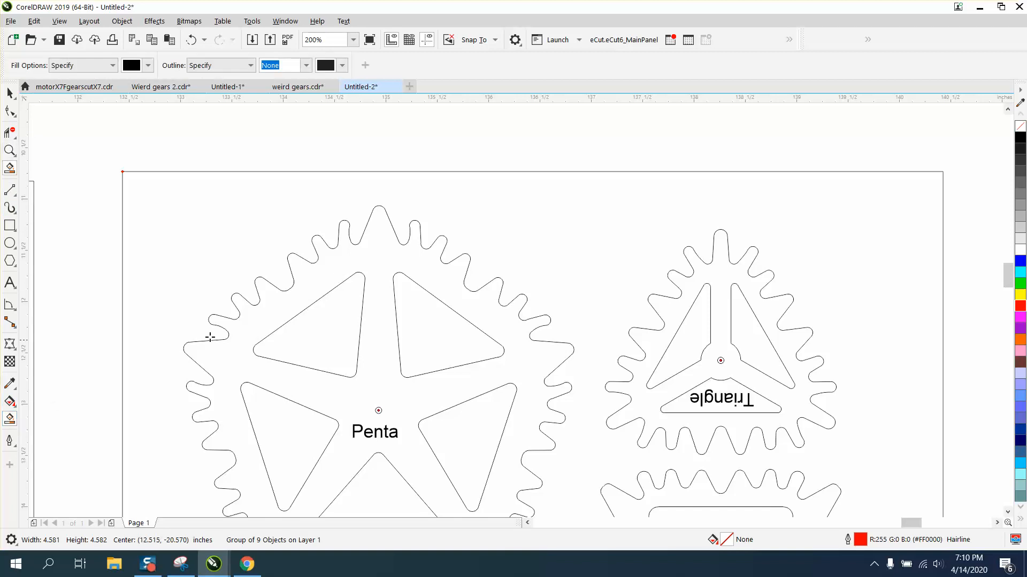
pyautogui.click(370, 316)
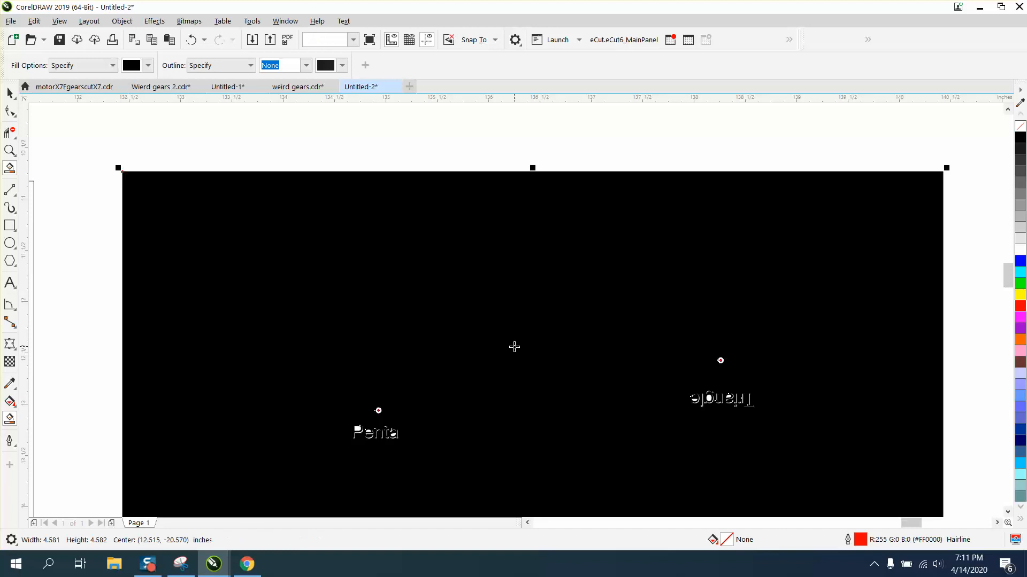
pyautogui.click(190, 40)
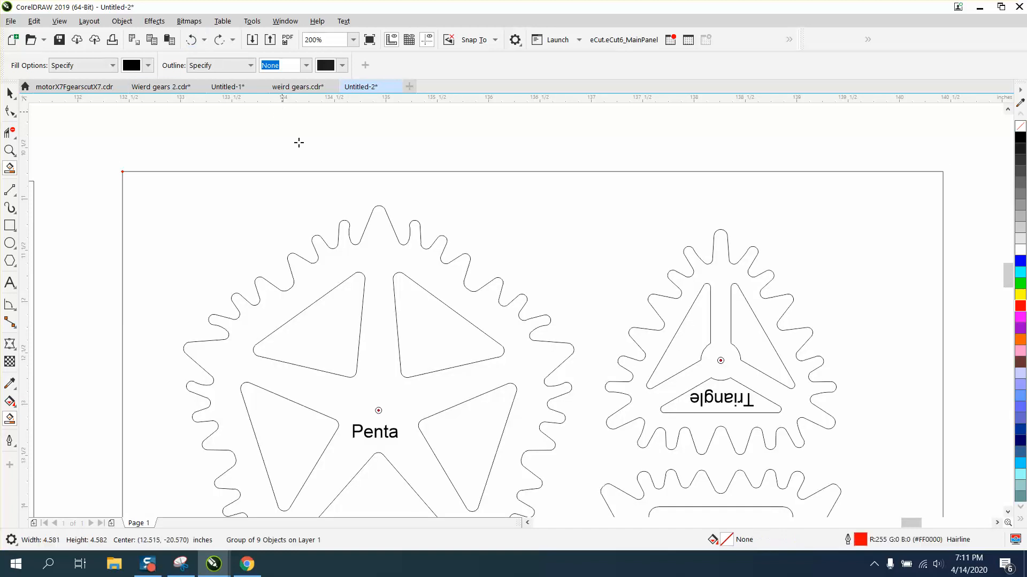
# Select all the pieces of the Penta gear's outline and convert them to curves
pyautogui.click(10, 111)
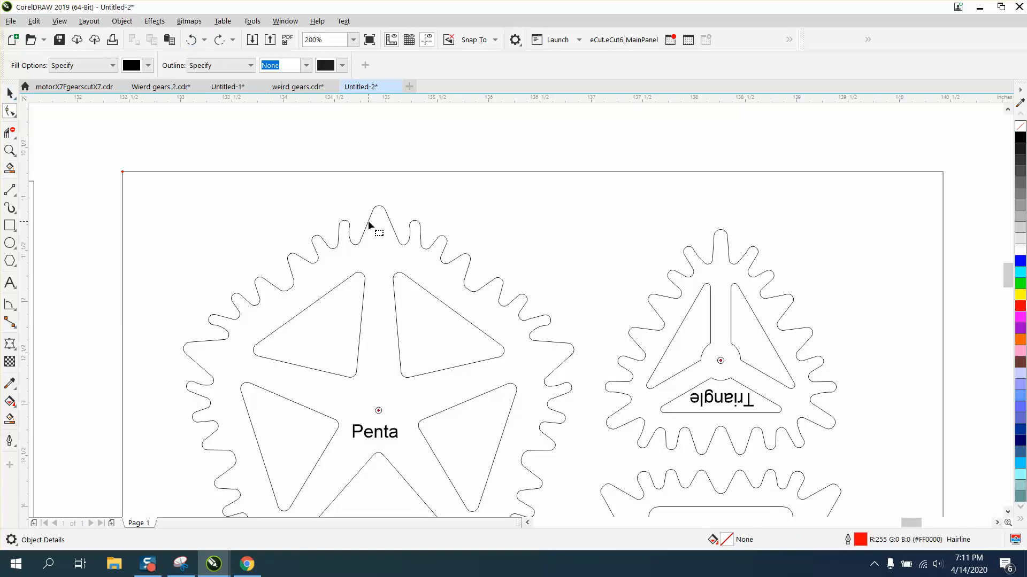
pyautogui.click(368, 221)
pyautogui.scroll(-1, 369, 224)
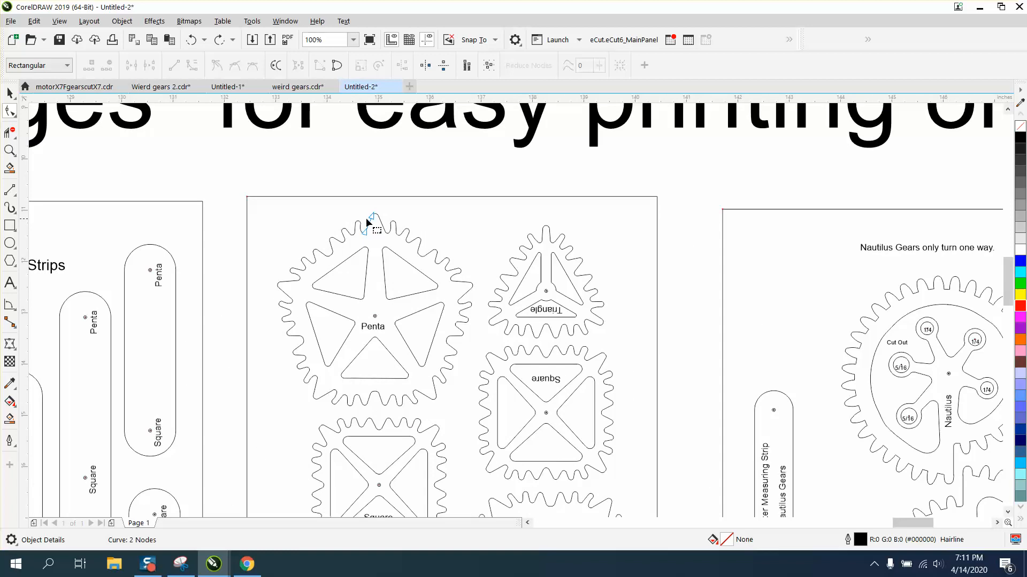
pyautogui.click(10, 93)
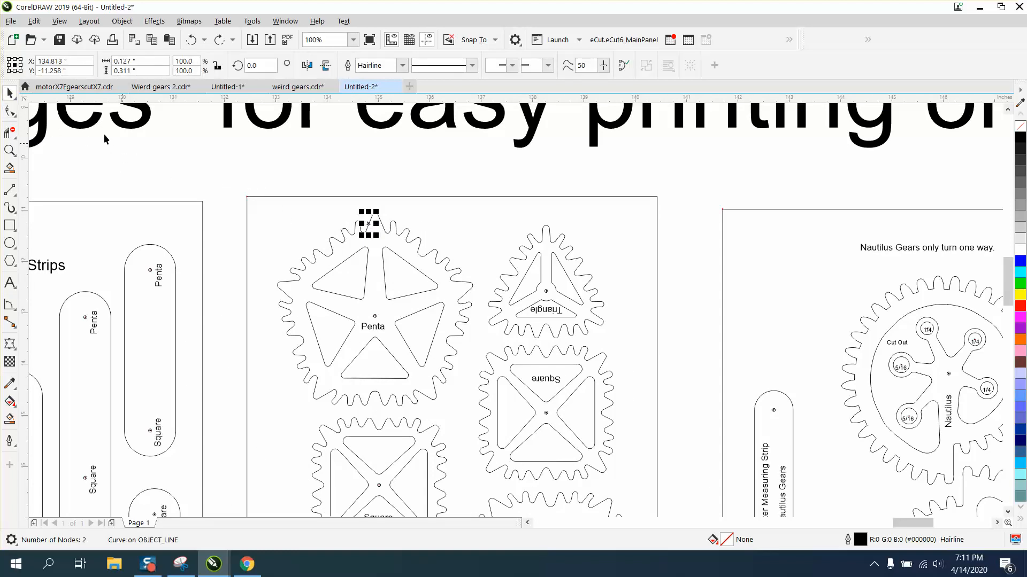
pyautogui.click(9, 111)
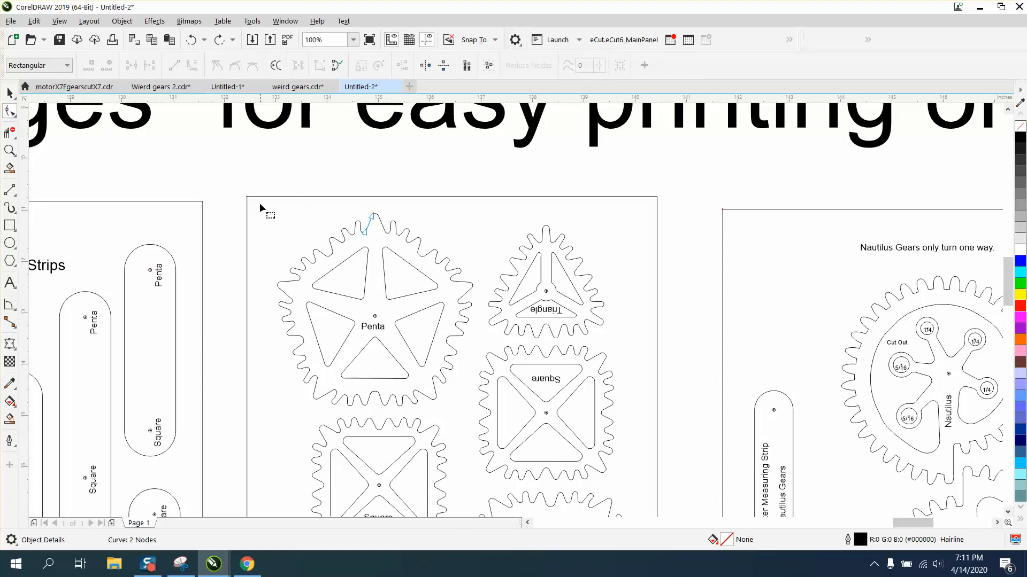
pyautogui.click(9, 93)
pyautogui.moveTo(234, 175); pyautogui.dragTo(364, 357)
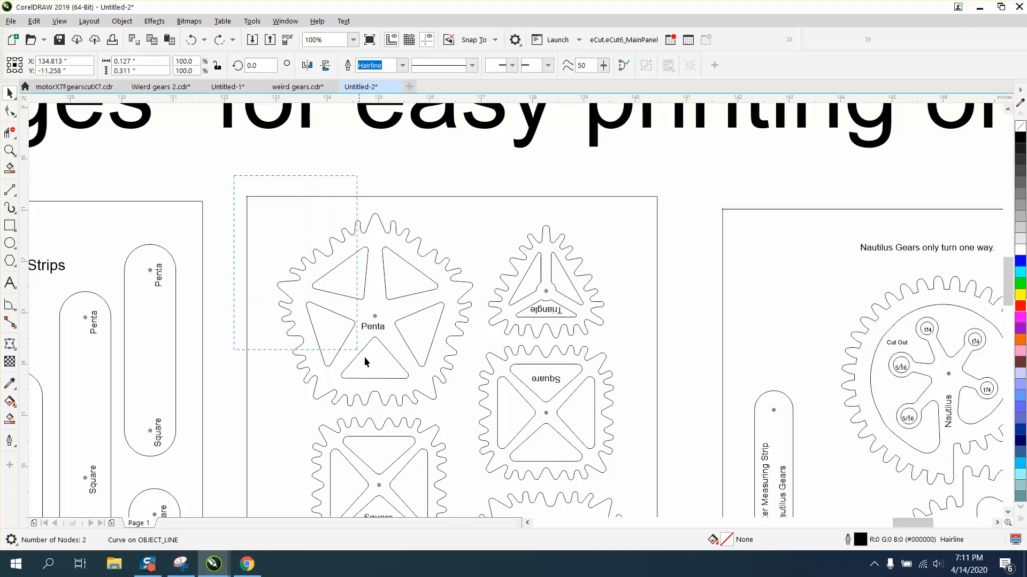
pyautogui.moveTo(454, 404); pyautogui.dragTo(475, 415)
pyautogui.click(122, 21)
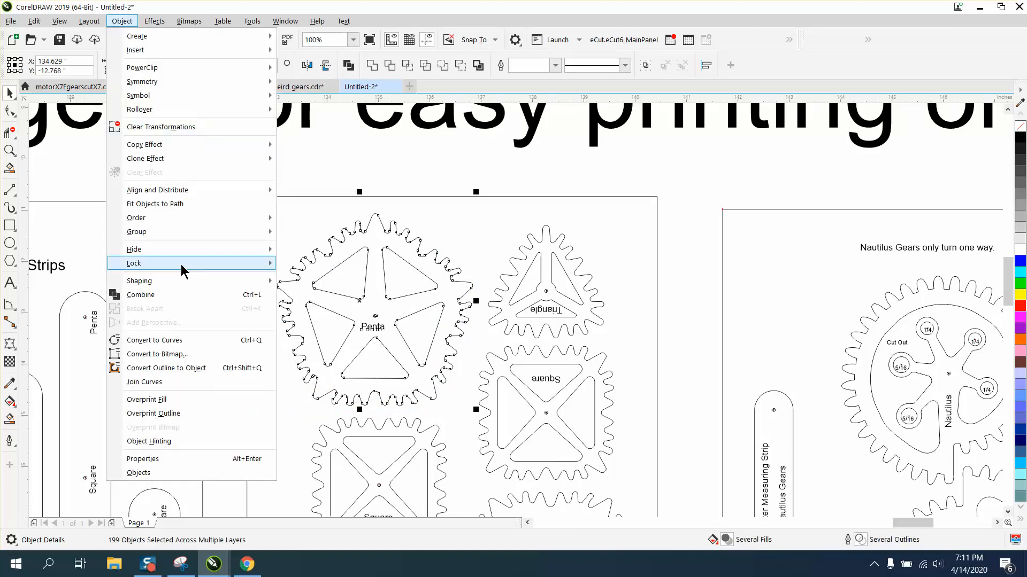
pyautogui.click(184, 337)
# Select all the Penta gear's nodes and join the curves using Extend with a 0.02" gap tolerance
pyautogui.click(10, 111)
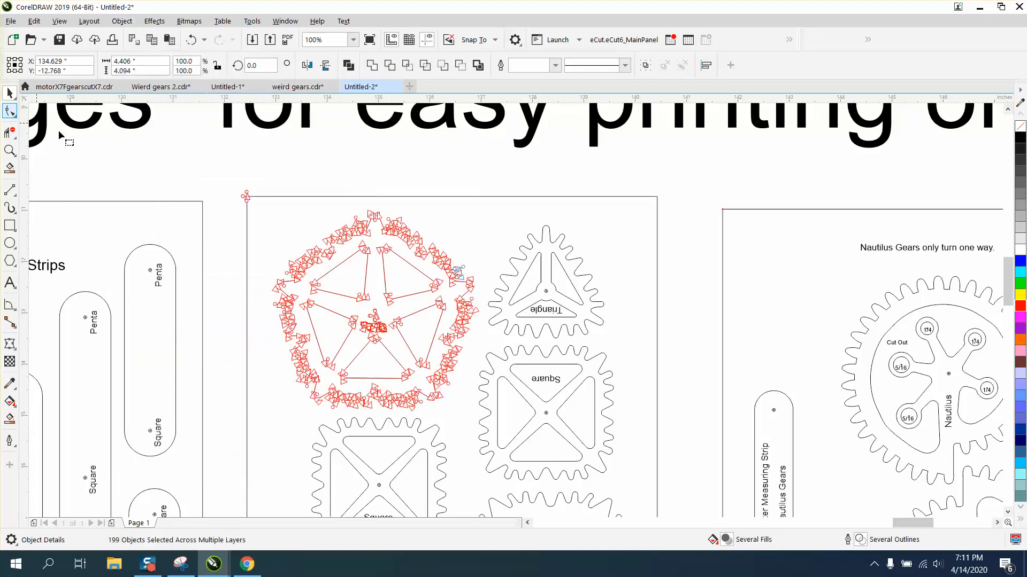
pyautogui.moveTo(256, 180); pyautogui.dragTo(482, 418)
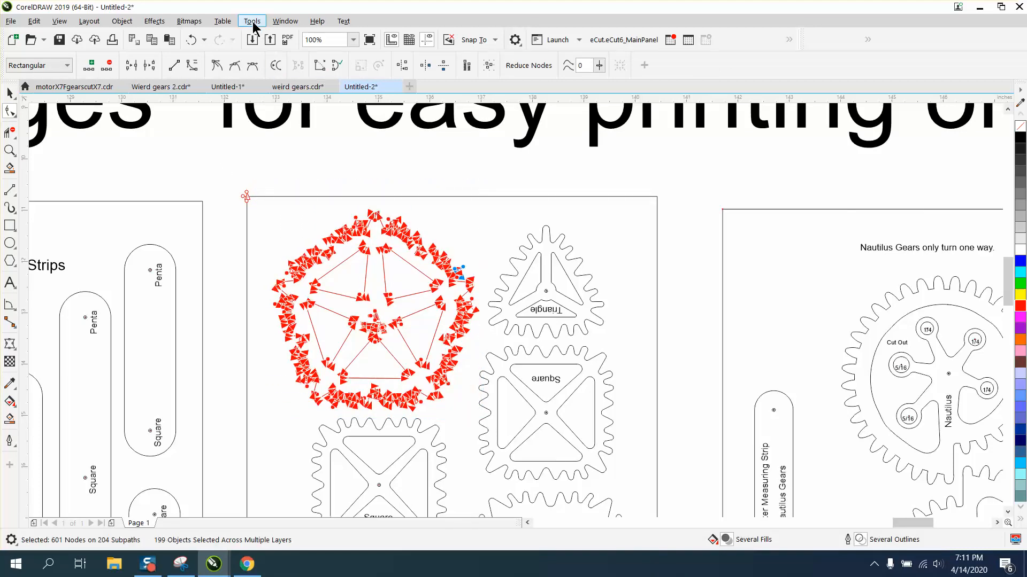
pyautogui.click(283, 21)
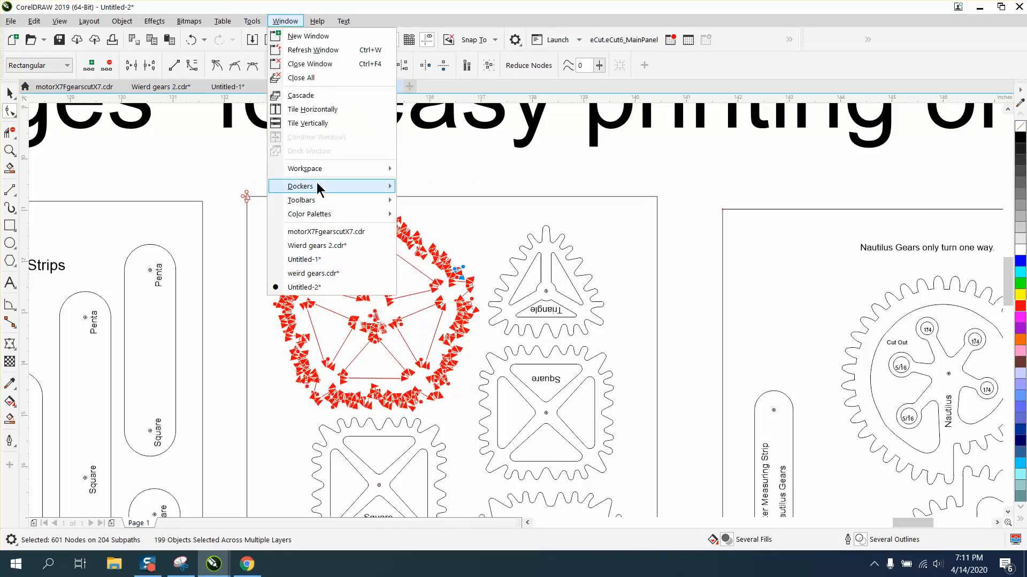
pyautogui.moveTo(367, 185)
pyautogui.click(441, 280)
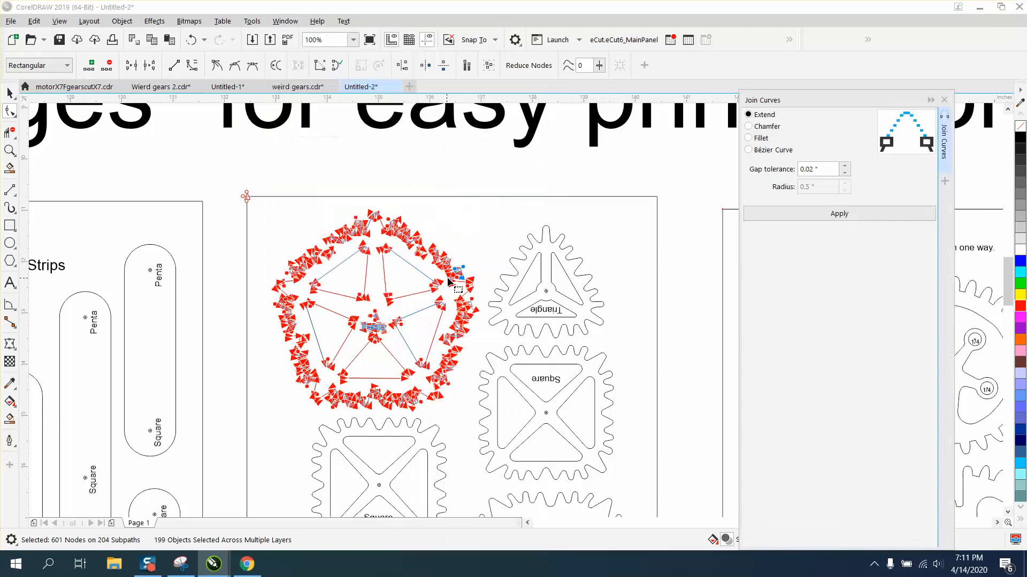
pyautogui.click(850, 213)
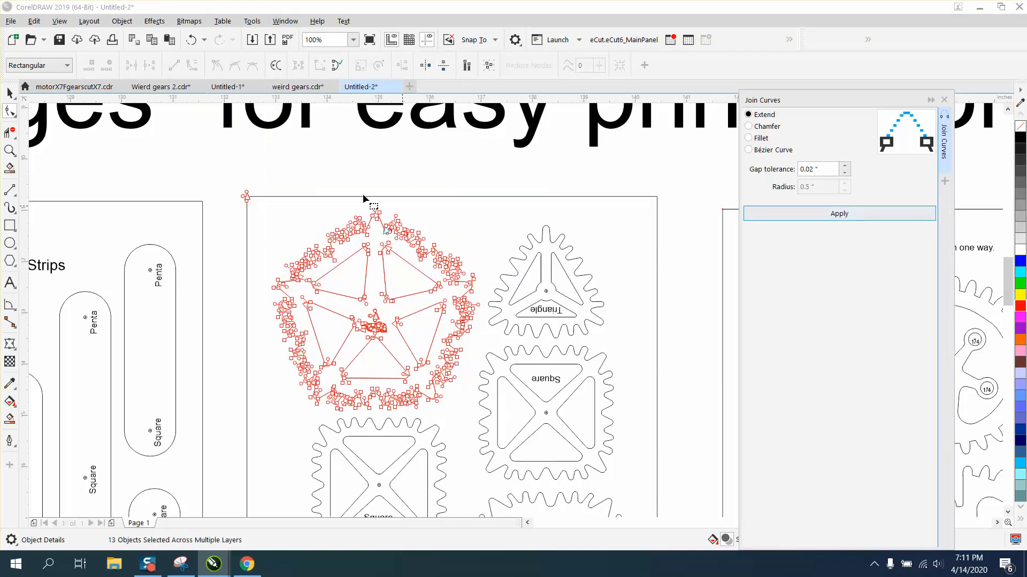
# Smart Fill the Penta gear's body to create a solid gear shape, and close the Join Curves docker
pyautogui.click(10, 150)
pyautogui.moveTo(327, 203); pyautogui.dragTo(537, 369)
pyautogui.click(9, 419)
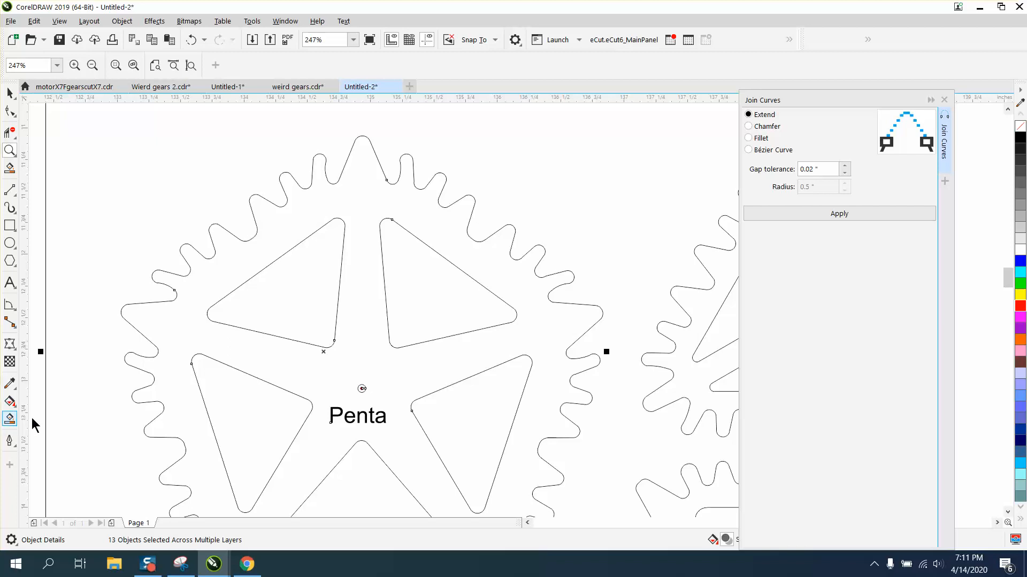
pyautogui.click(364, 221)
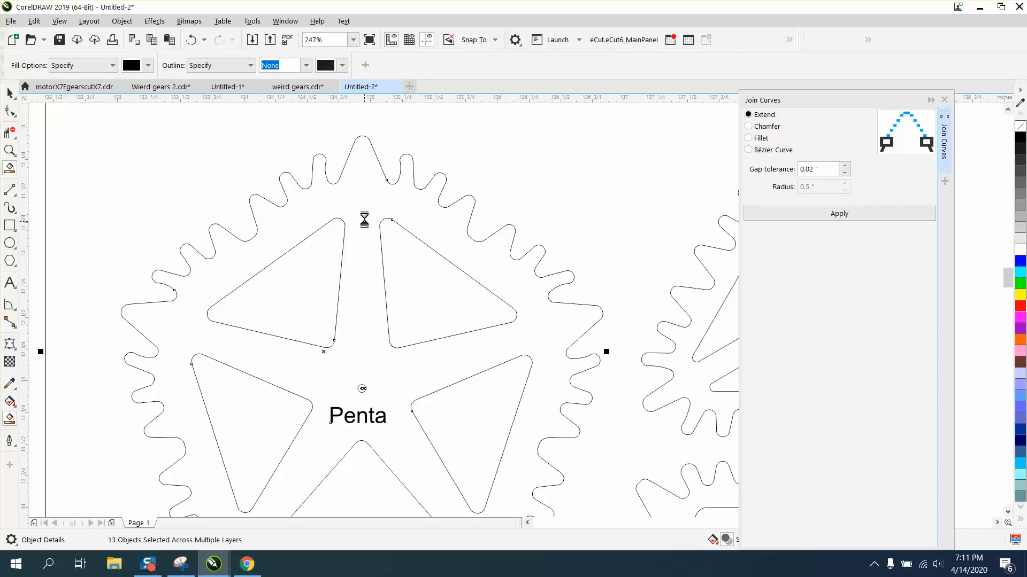
pyautogui.click(944, 100)
pyautogui.scroll(-3, 519, 161)
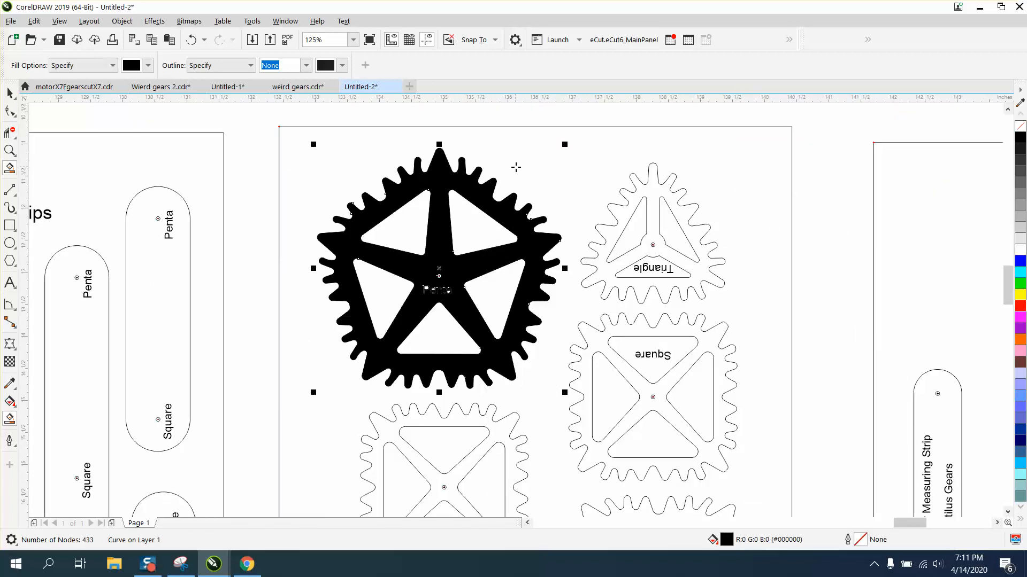